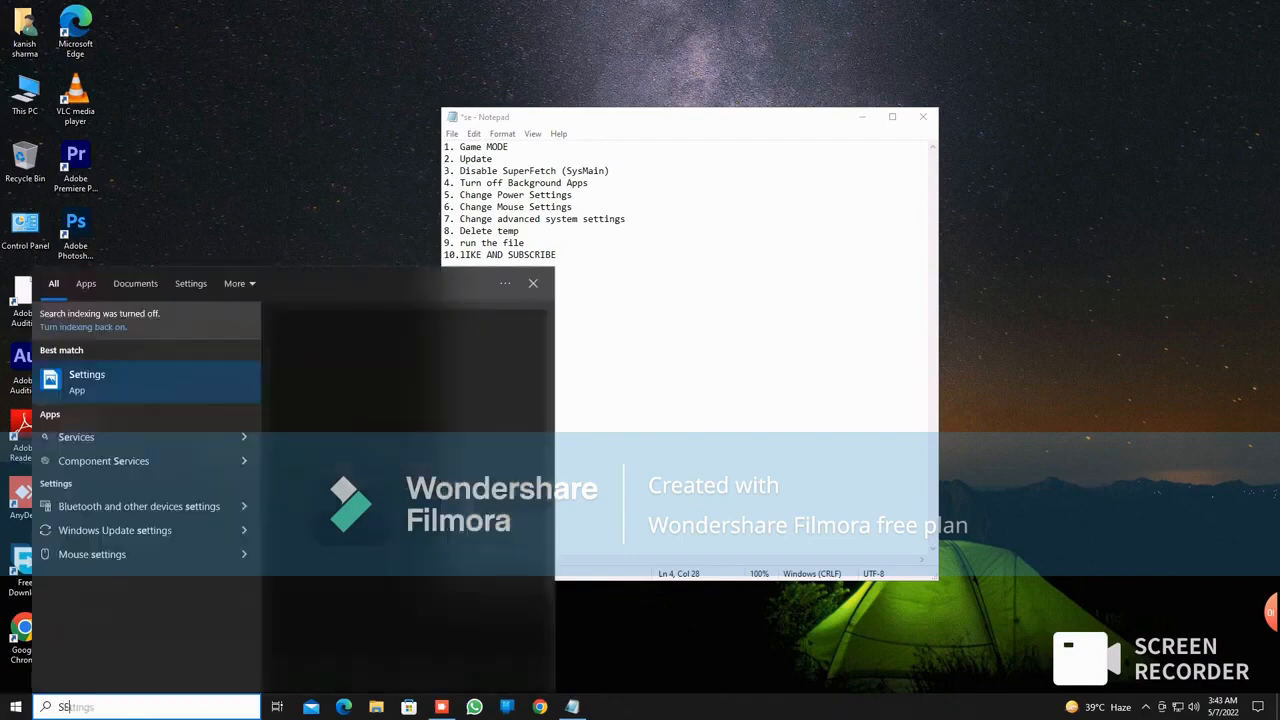
Step: Turn on Game Mode in the Windows gaming settings and close the Settings window
{"action": "key", "text": "Return"}
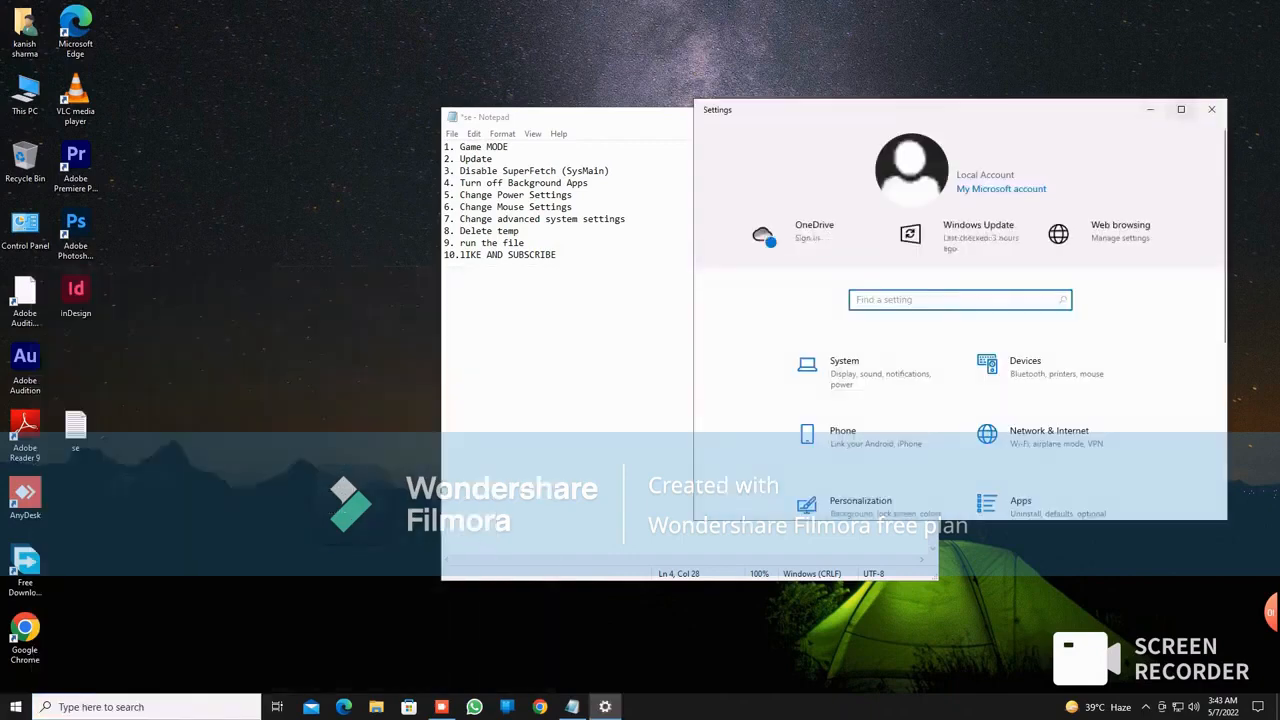
{"action": "left_click", "coordinate": [1181, 109]}
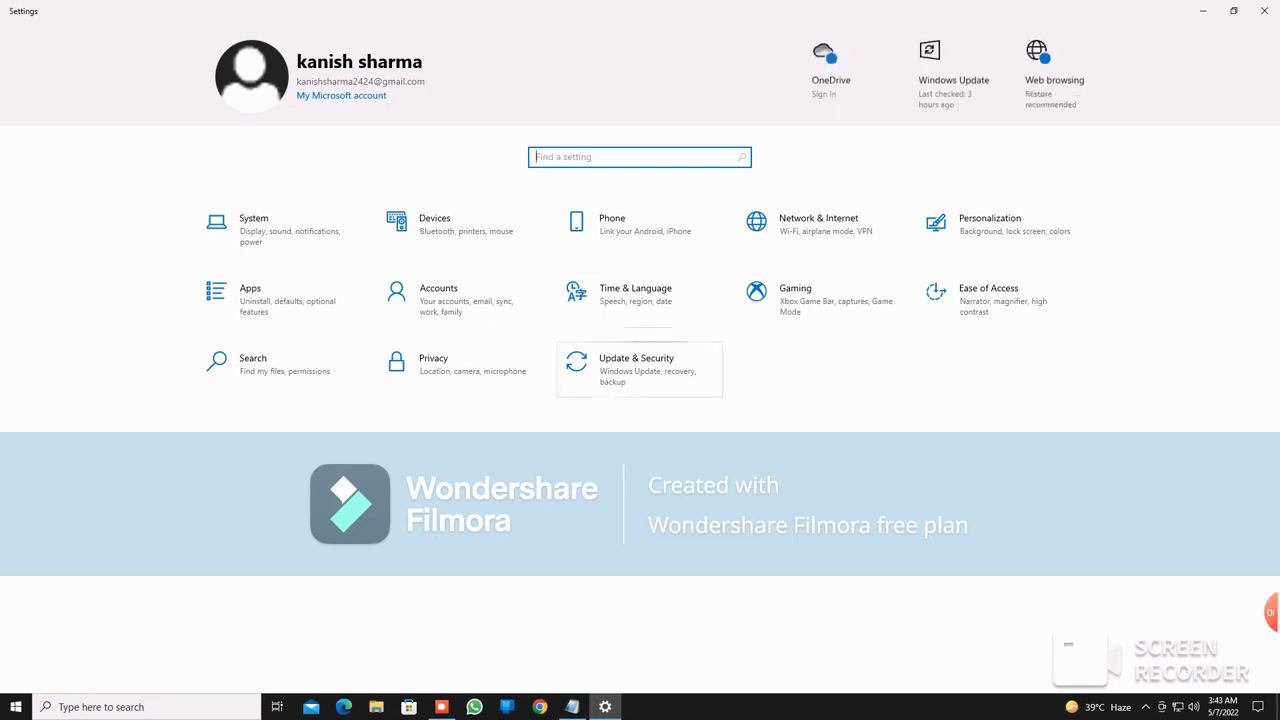
{"action": "type", "text": "GAME"}
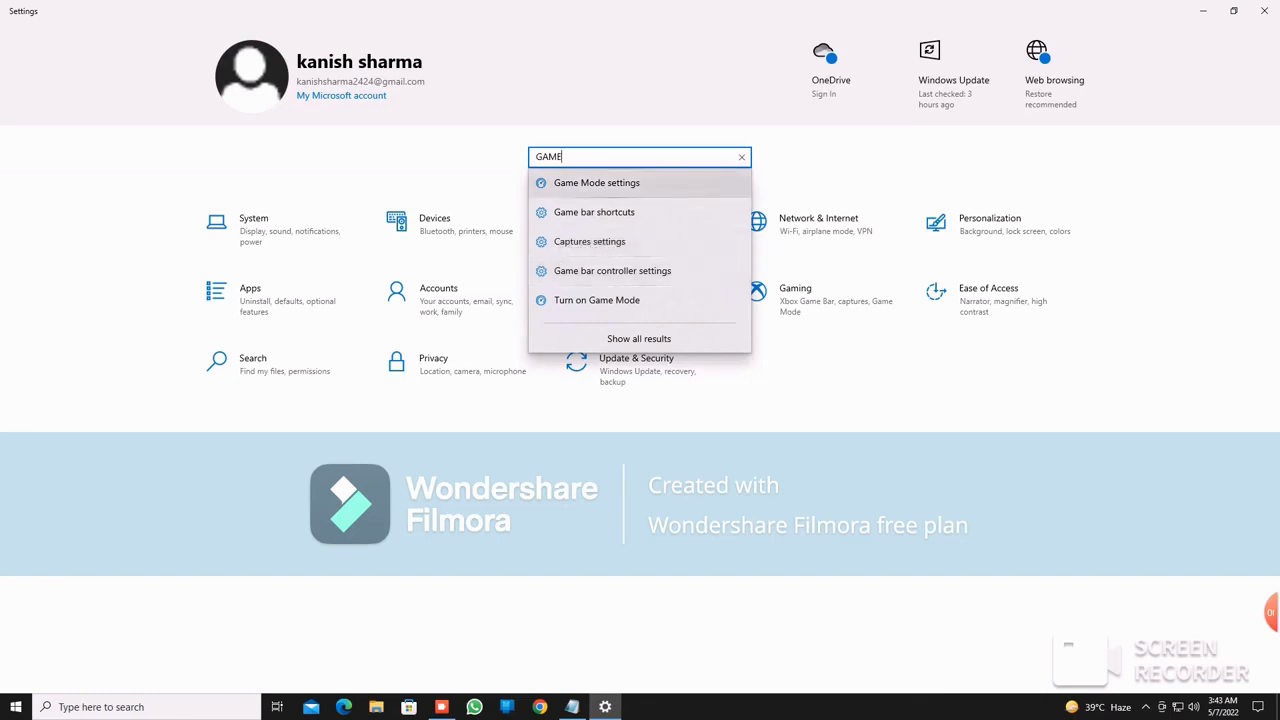
{"action": "left_click", "coordinate": [596, 182]}
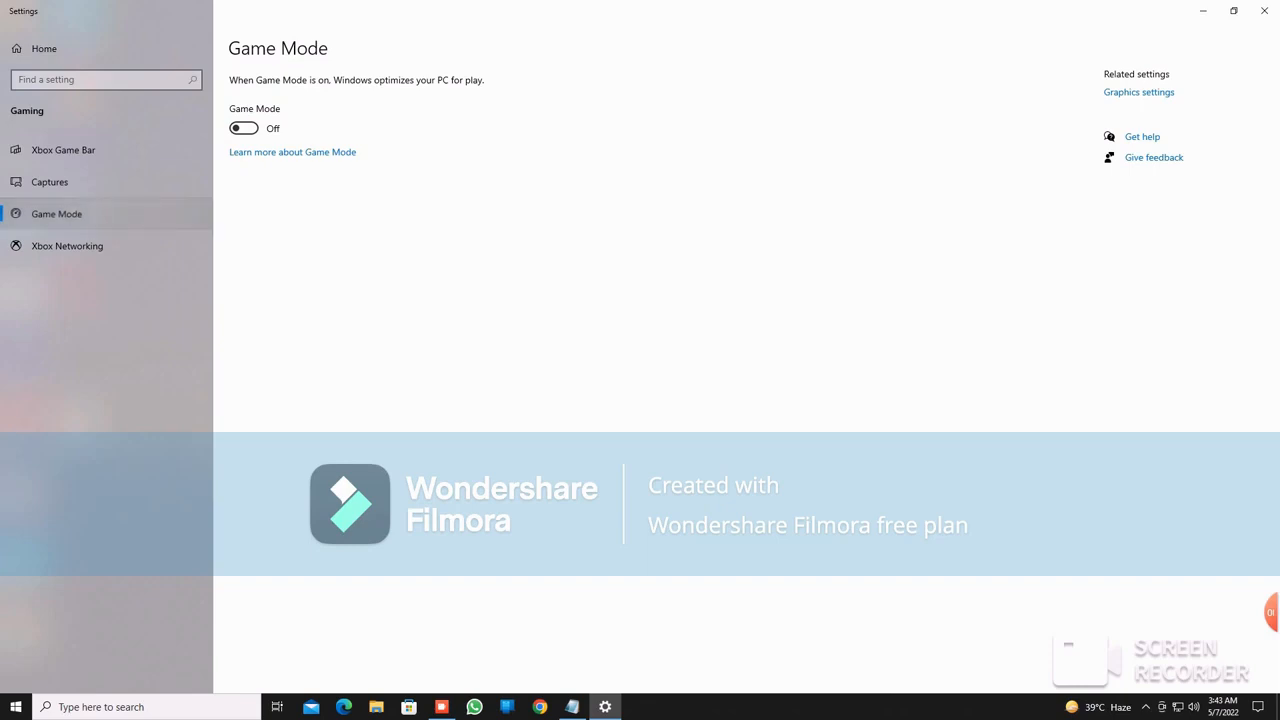
{"action": "left_click", "coordinate": [244, 128]}
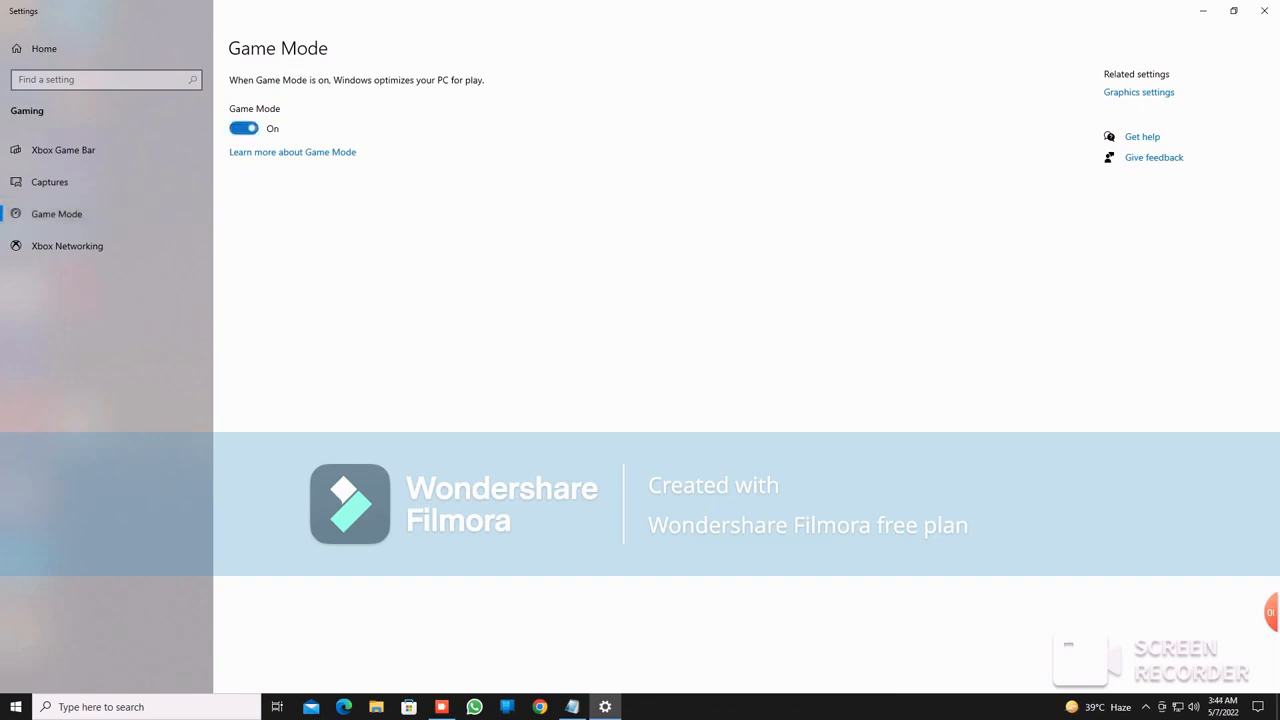
{"action": "left_click", "coordinate": [1264, 10]}
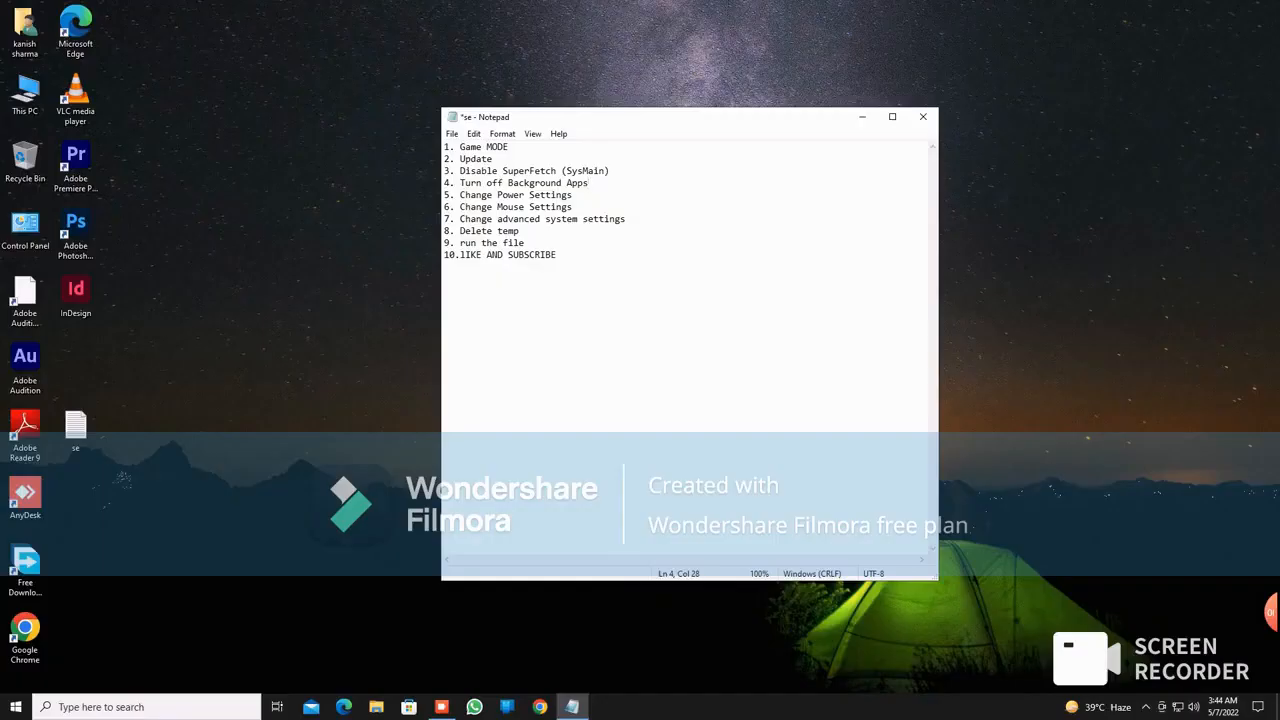
{"action": "right_click", "coordinate": [1038, 247]}
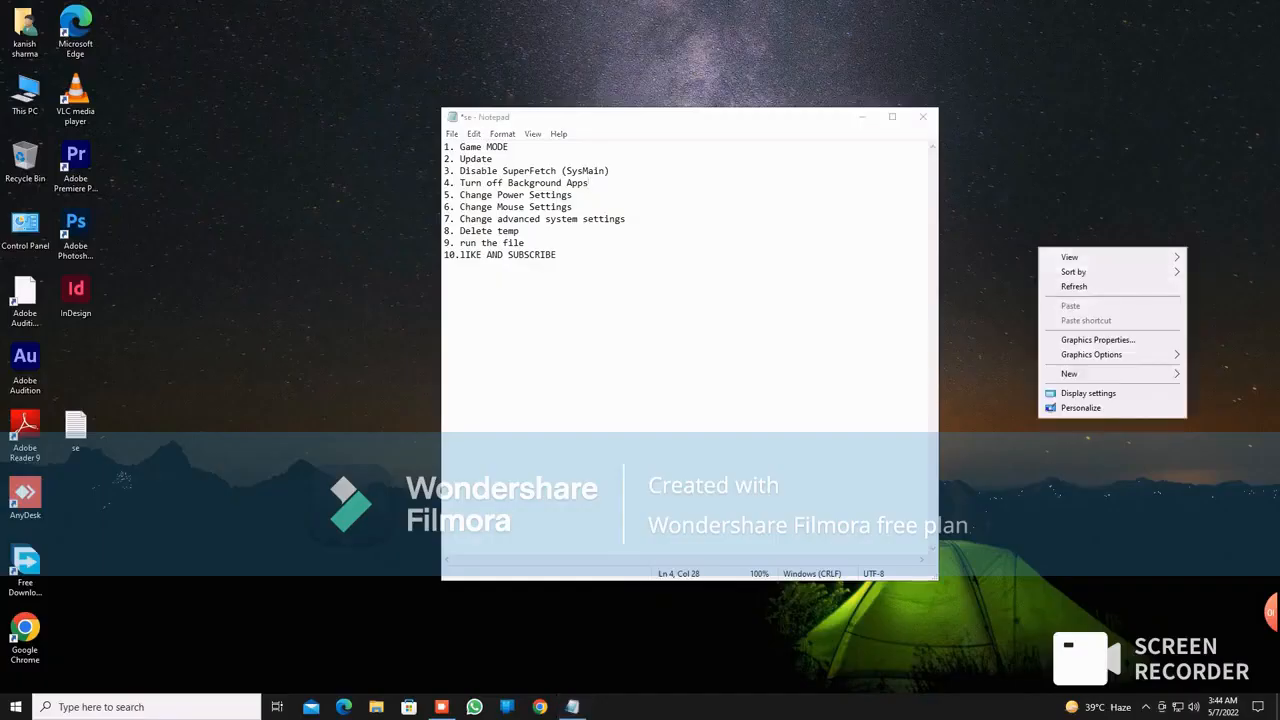
{"action": "left_click", "coordinate": [1078, 287]}
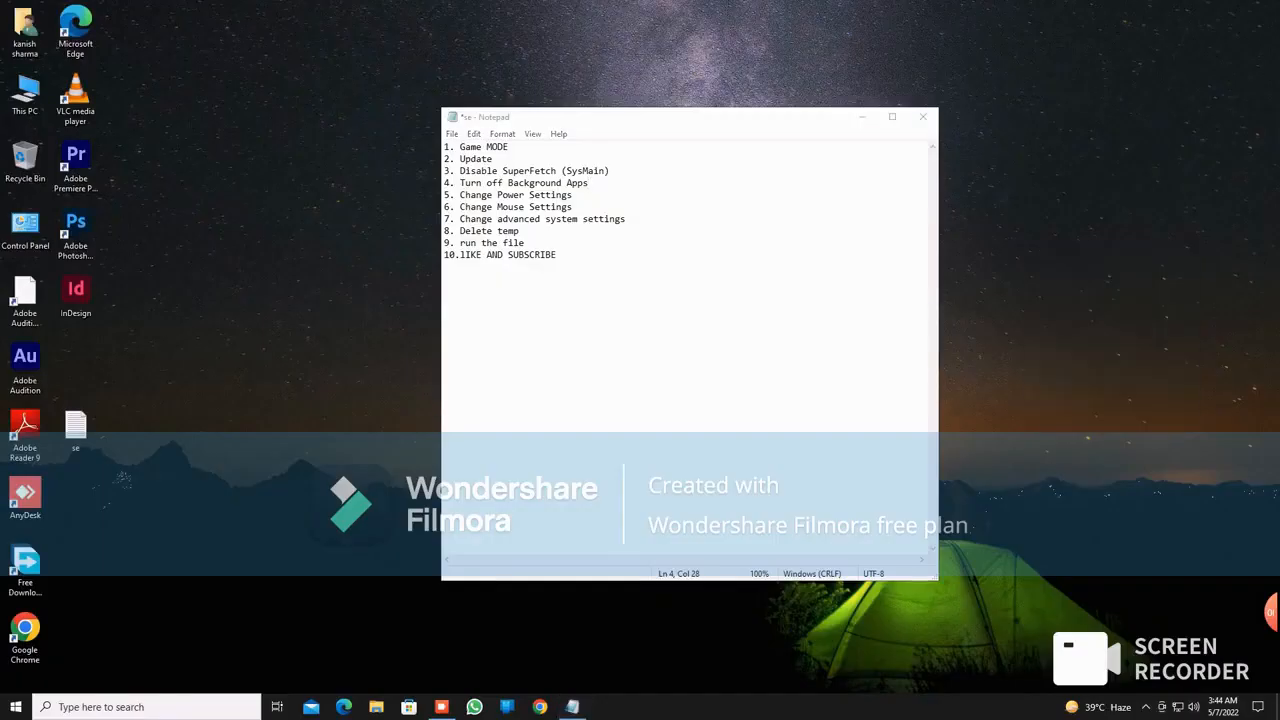
{"action": "left_click_drag", "start_coordinate": [496, 159], "coordinate": [446, 159]}
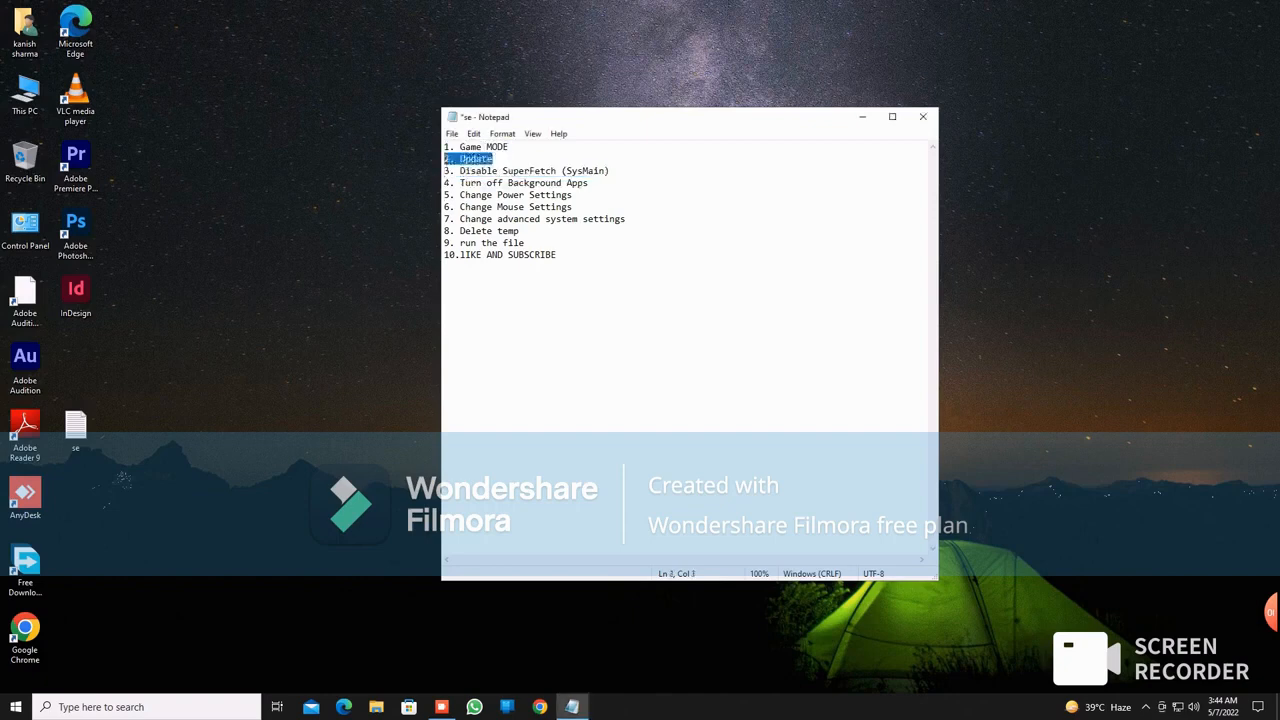
{"action": "left_click", "coordinate": [574, 207]}
Step: Open Device Manager, place its window over the notes, and expand the Display adapters category
{"action": "key", "text": "super"}
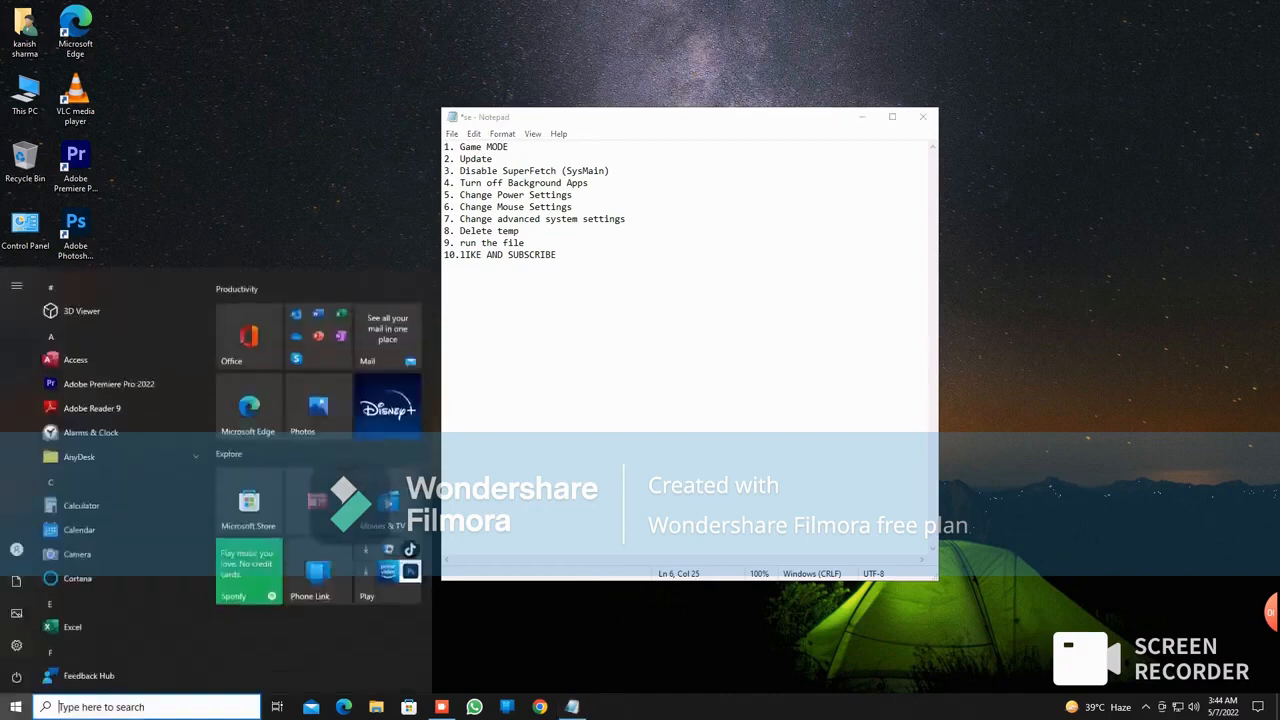
{"action": "type", "text": "DEV"}
{"action": "key", "text": "Return"}
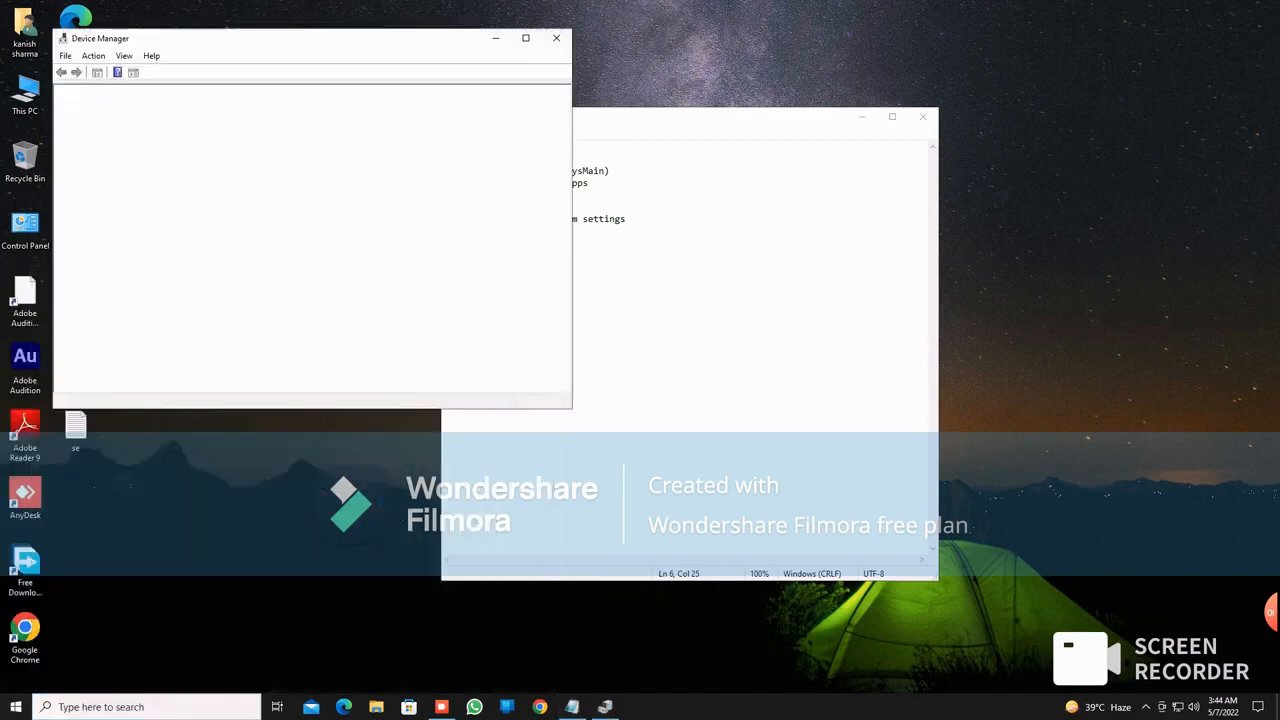
{"action": "left_click_drag", "start_coordinate": [300, 38], "coordinate": [680, 183]}
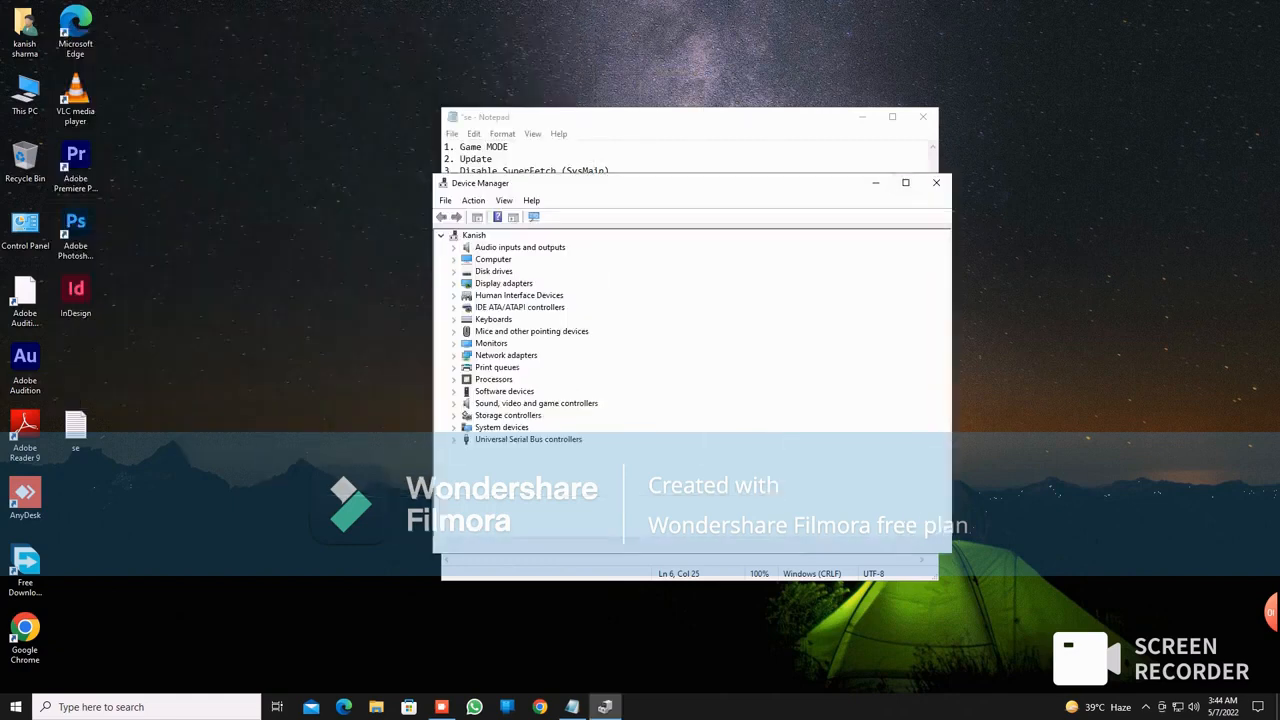
{"action": "double_click", "coordinate": [503, 283]}
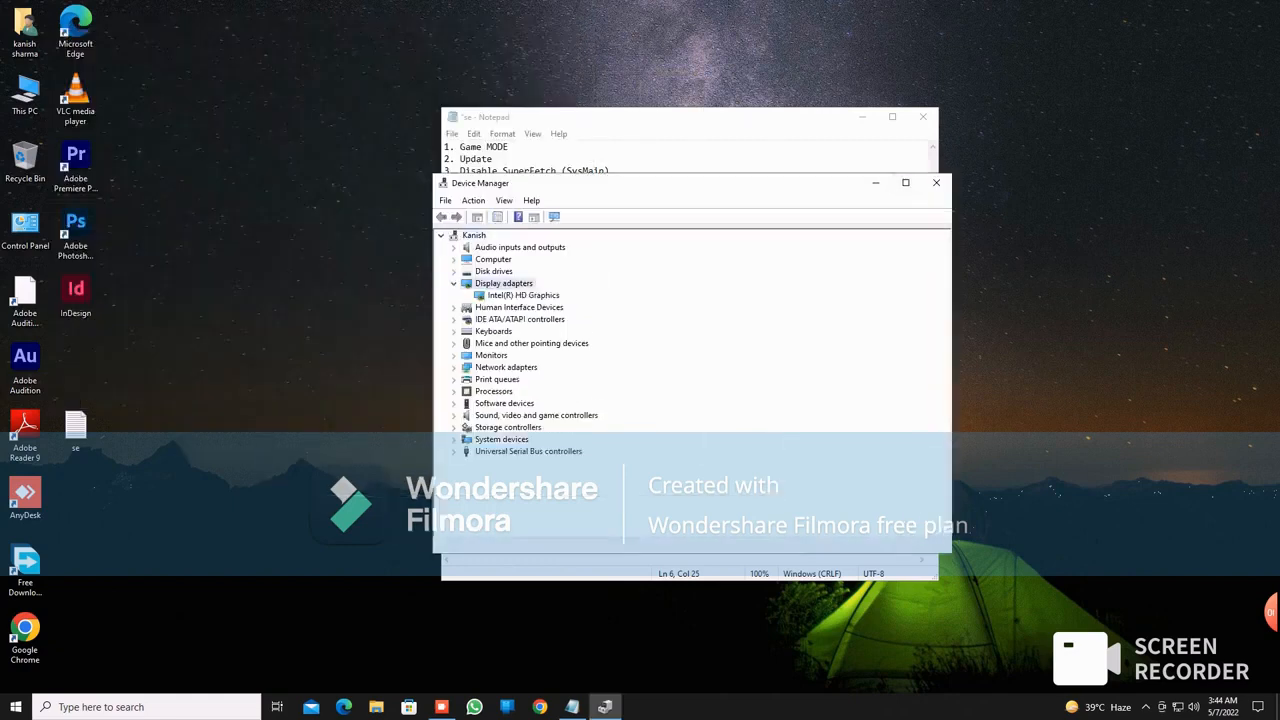
Step: Start an automatic driver update for the Intel(R) HD Graphics adapter, cancel the search, and close Device Manager
{"action": "left_click", "coordinate": [523, 295]}
{"action": "right_click", "coordinate": [532, 294]}
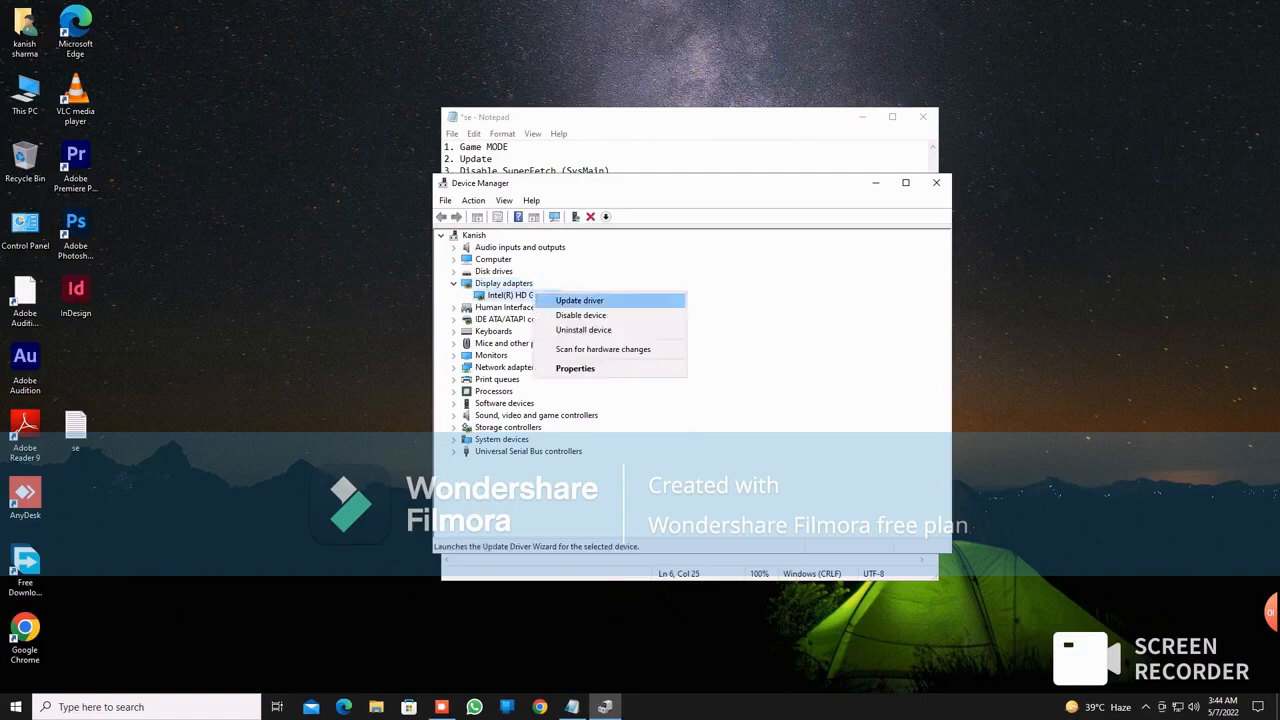
{"action": "left_click", "coordinate": [560, 299]}
{"action": "left_click", "coordinate": [608, 340]}
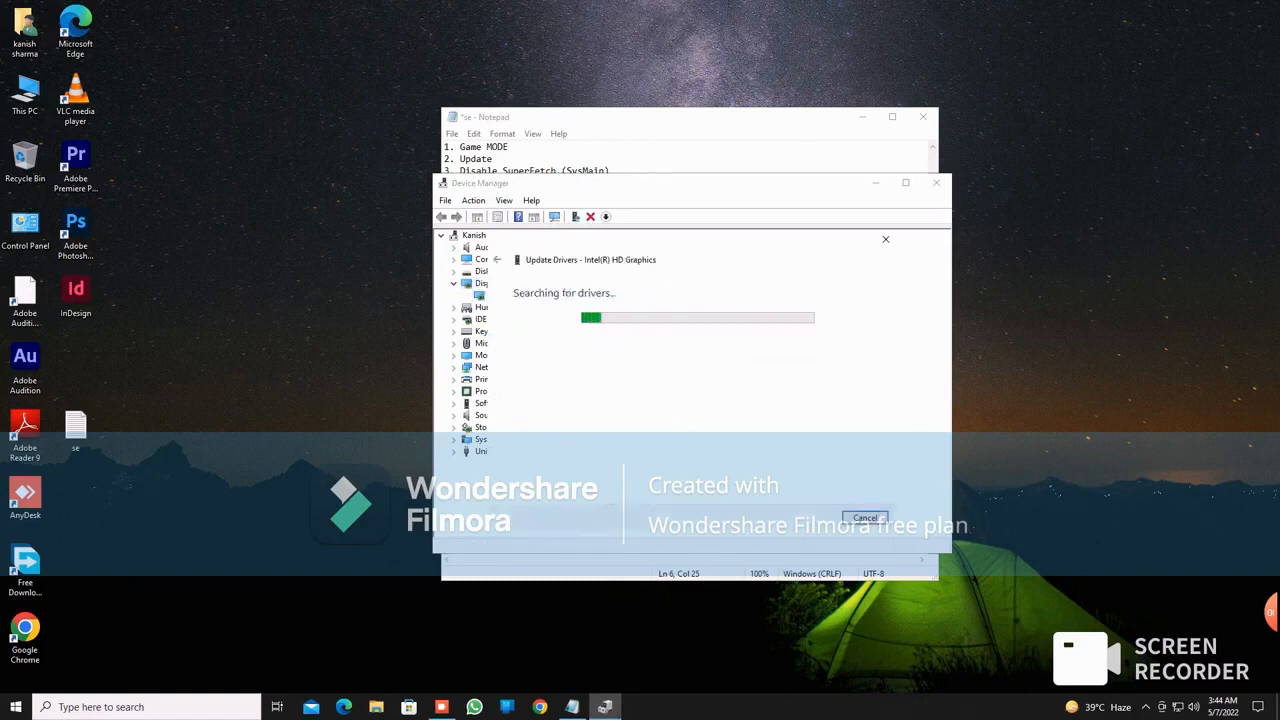
{"action": "left_click", "coordinate": [868, 518]}
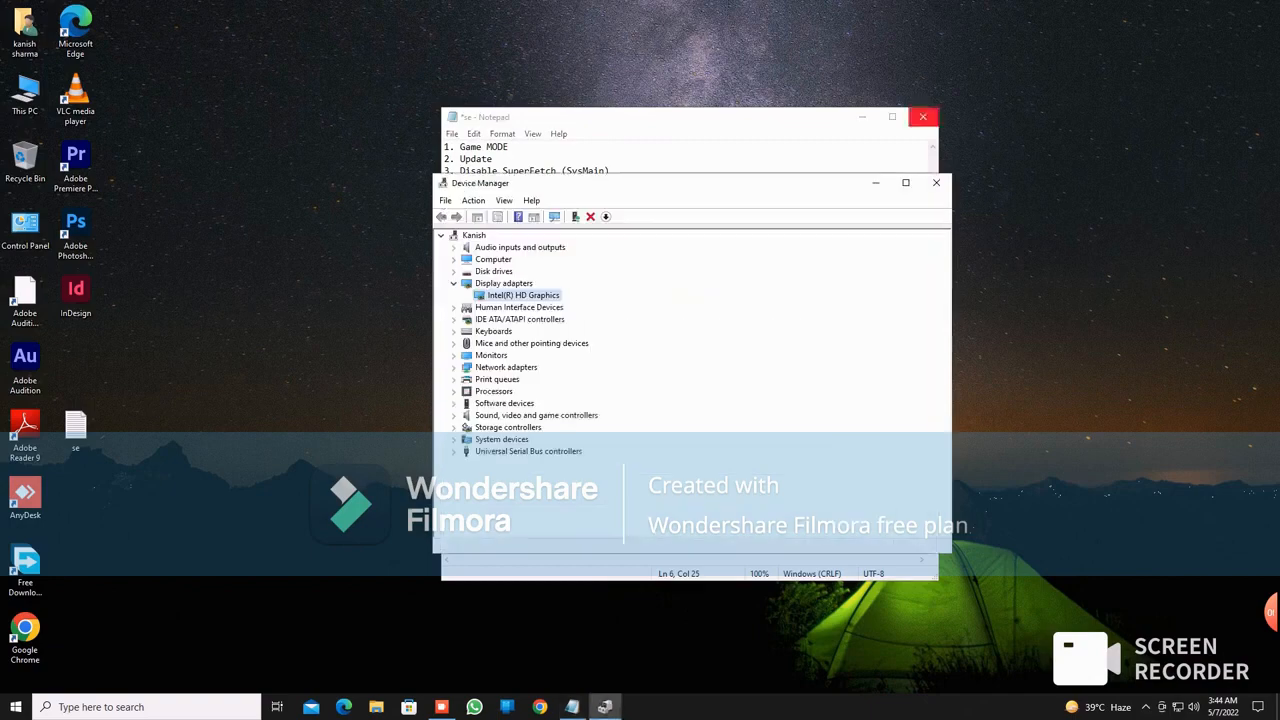
{"action": "left_click", "coordinate": [936, 183]}
{"action": "right_click", "coordinate": [1010, 234]}
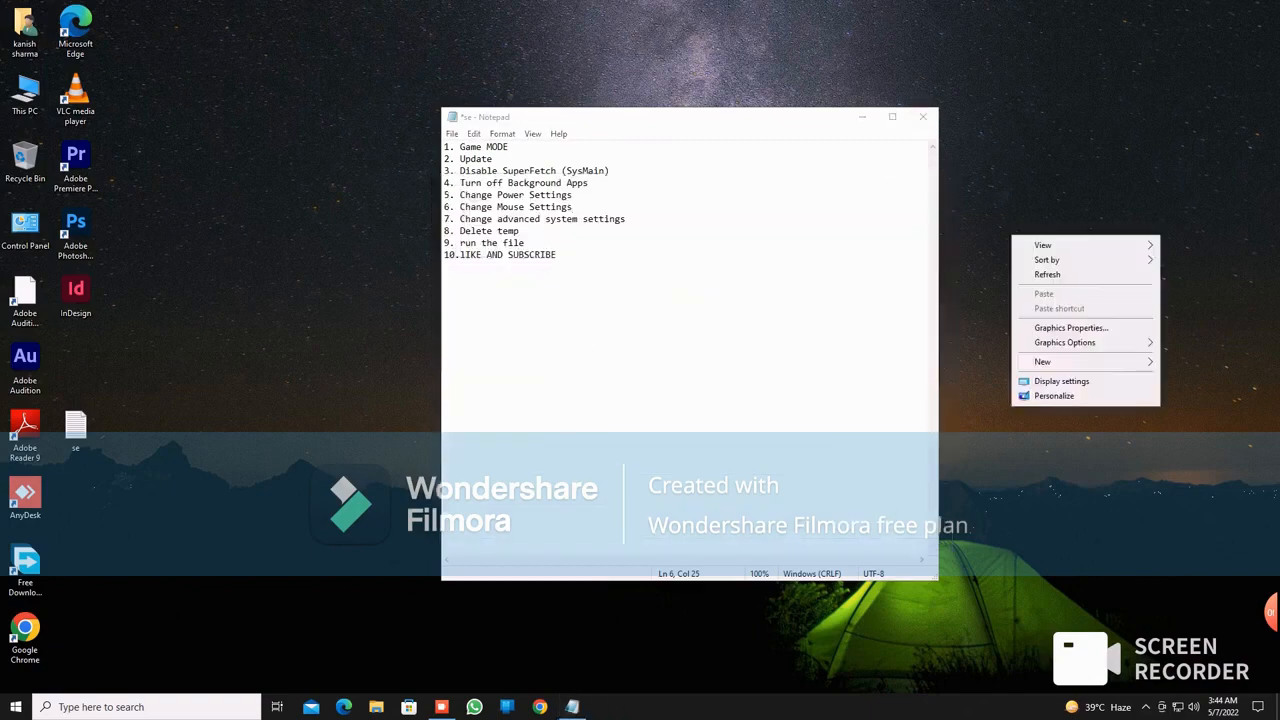
{"action": "left_click", "coordinate": [1080, 275]}
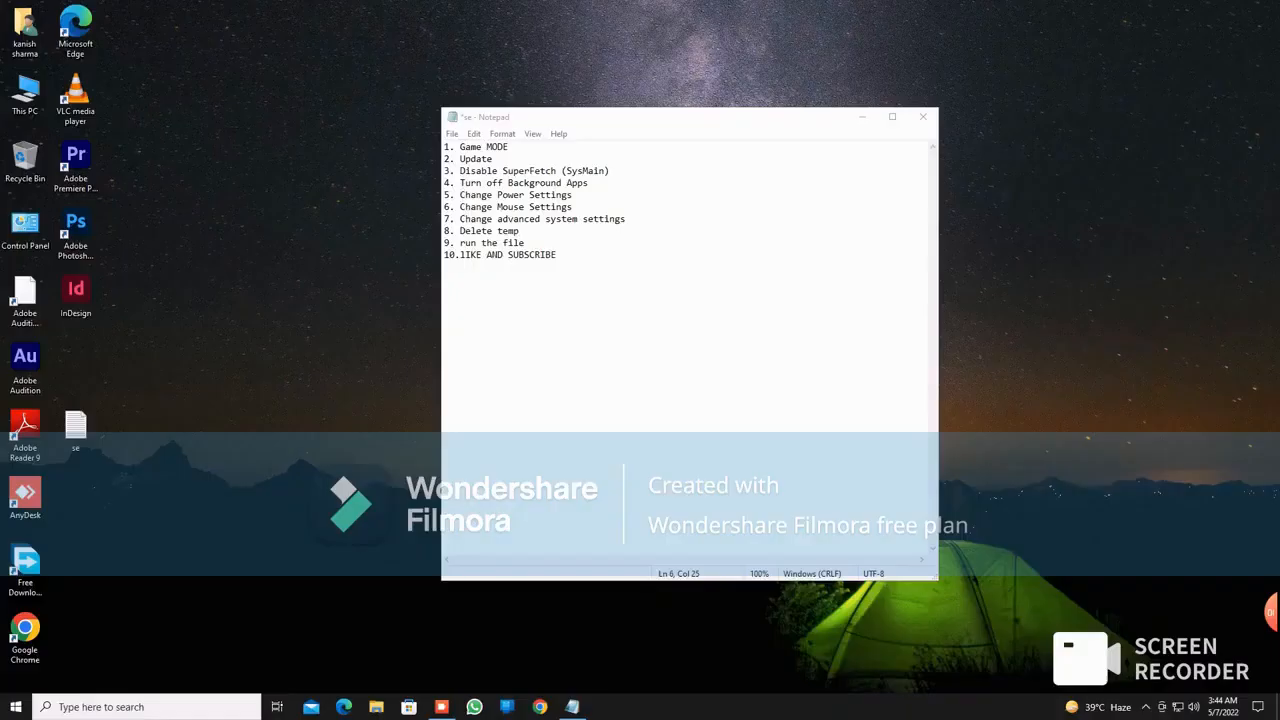
{"action": "left_click_drag", "start_coordinate": [609, 171], "coordinate": [445, 171]}
{"action": "left_click", "coordinate": [445, 183]}
{"action": "left_click", "coordinate": [520, 231]}
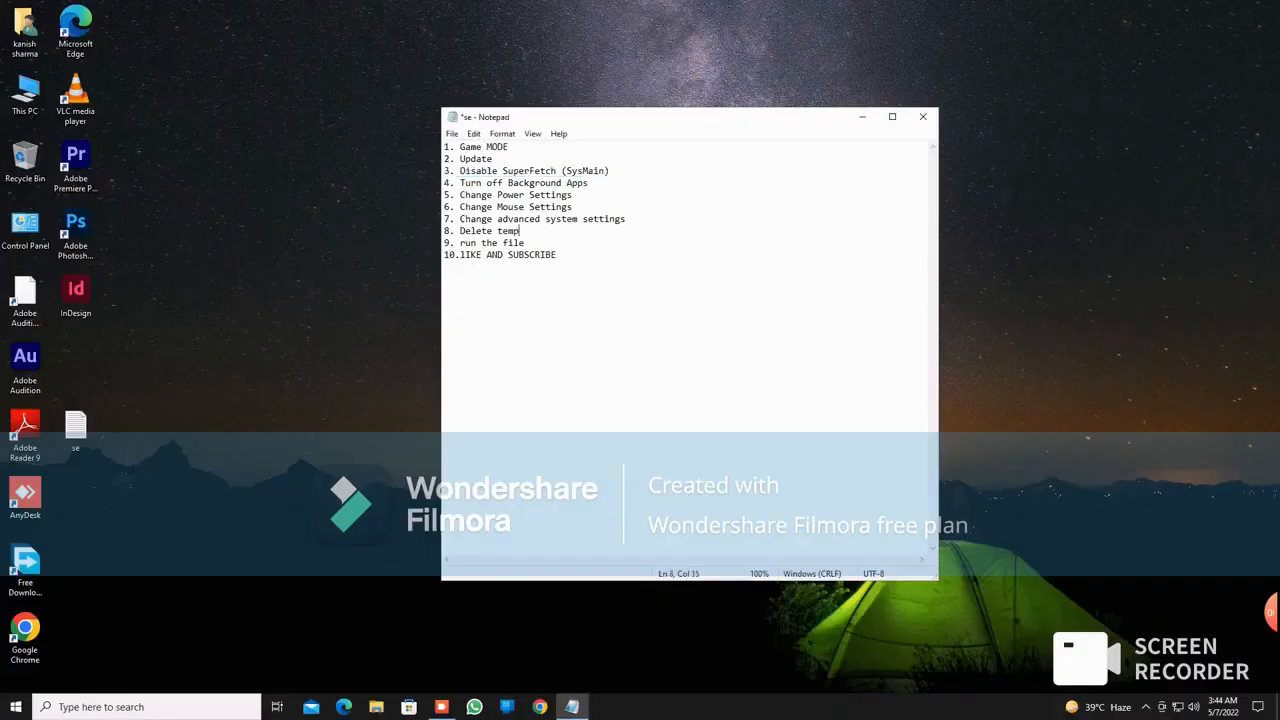
Step: Open the Windows Services console and select the SysMain service in the list
{"action": "key", "text": "super"}
{"action": "type", "text": "ser"}
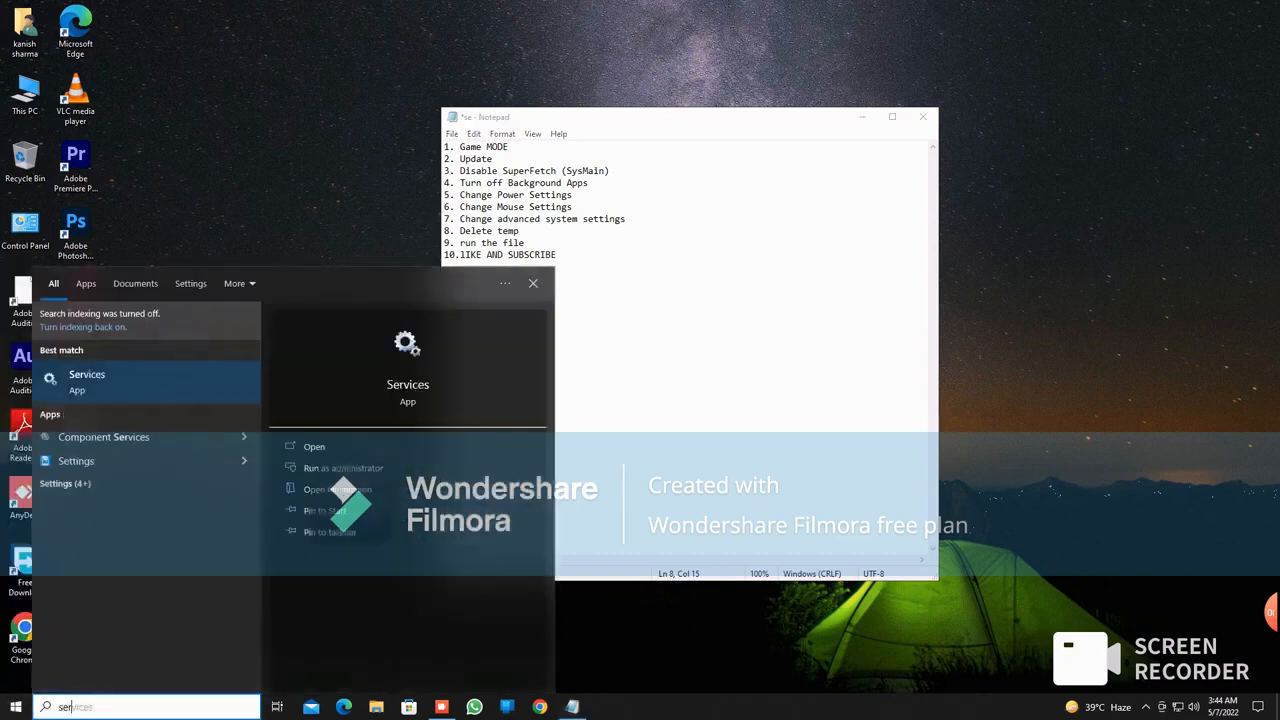
{"action": "key", "text": "Escape"}
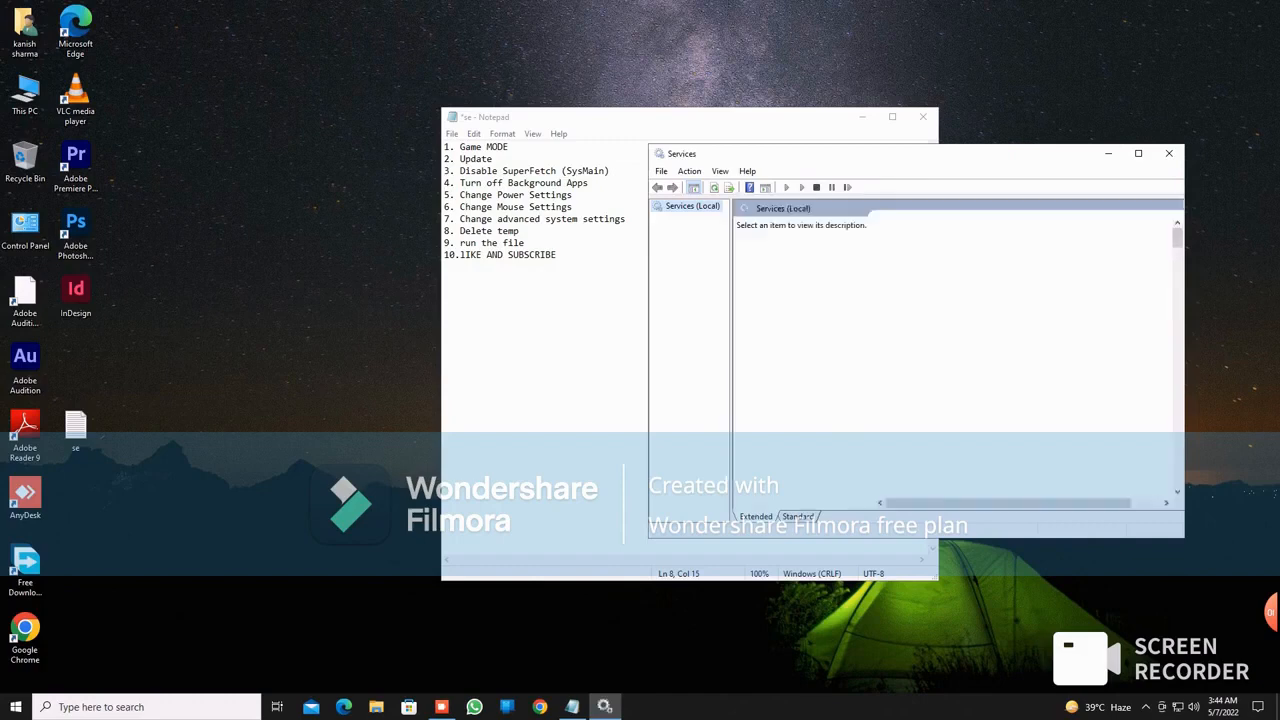
{"action": "left_click", "coordinate": [1016, 340]}
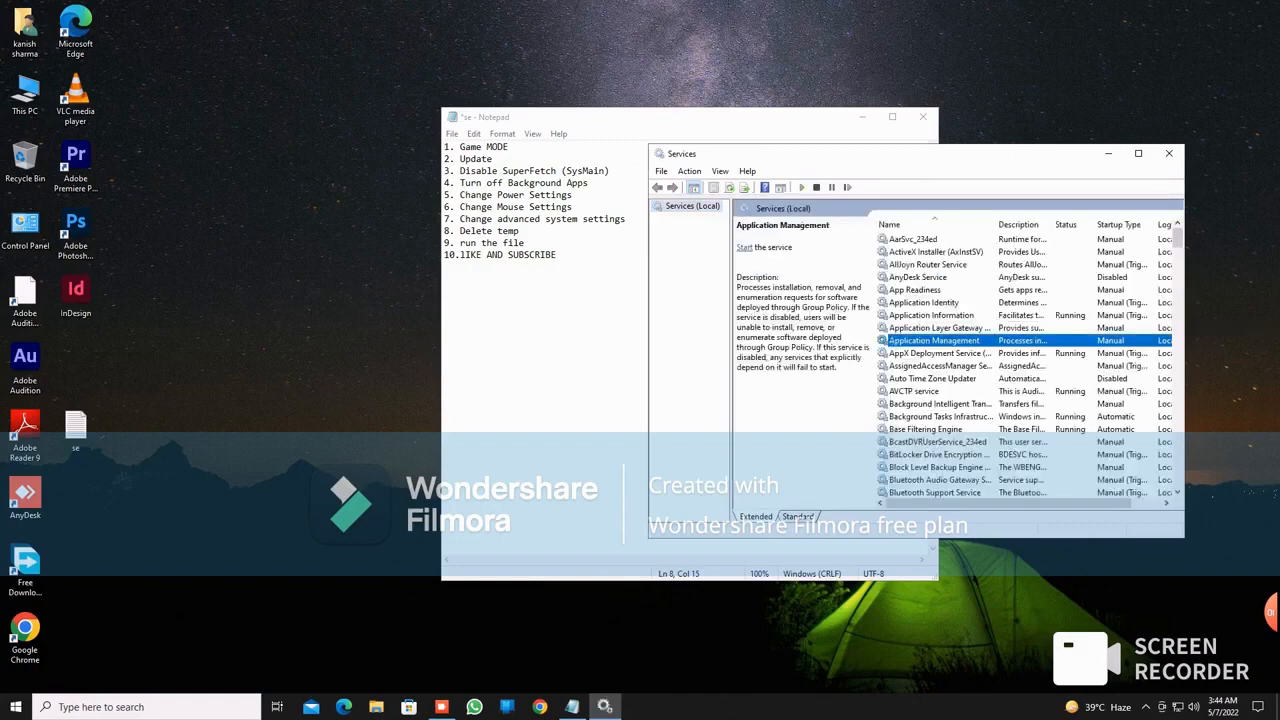
{"action": "key", "text": "s"}
{"action": "key", "text": "s"}
{"action": "key", "text": "y"}
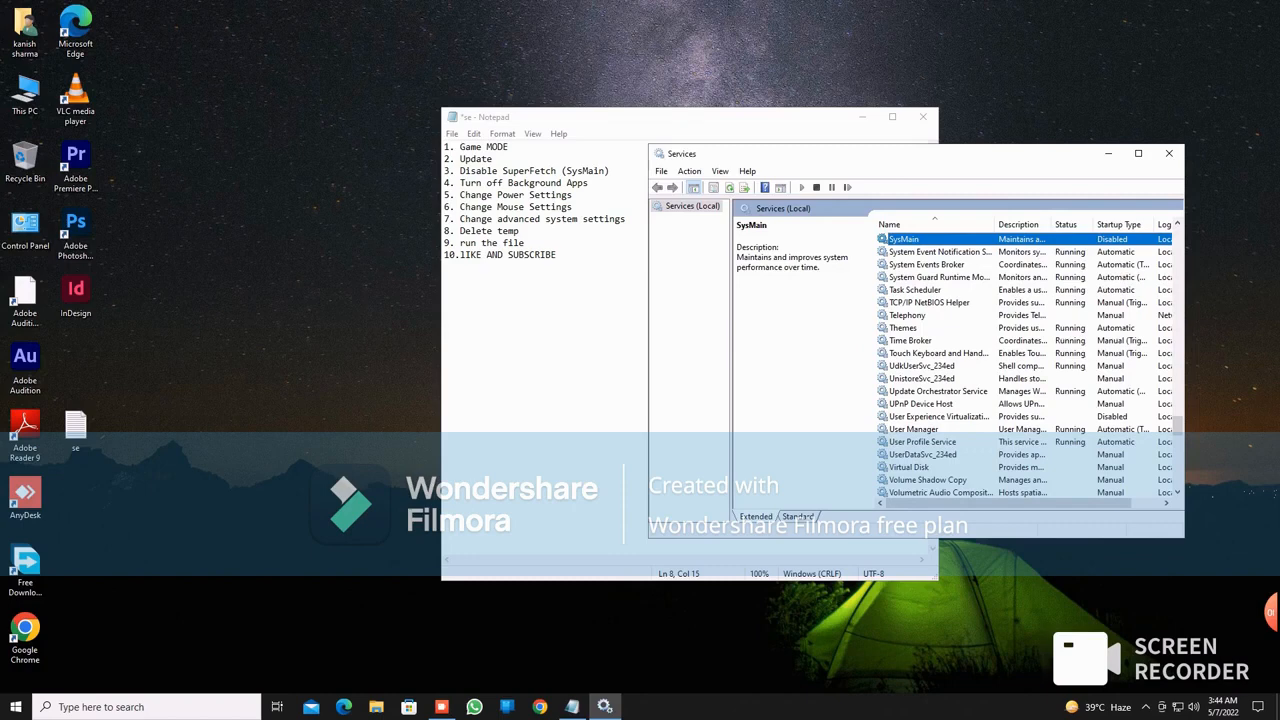
Step: Set the SysMain service's startup type to Disabled, apply the change, and close the Services console
{"action": "key", "text": "Return"}
{"action": "left_click", "coordinate": [944, 334]}
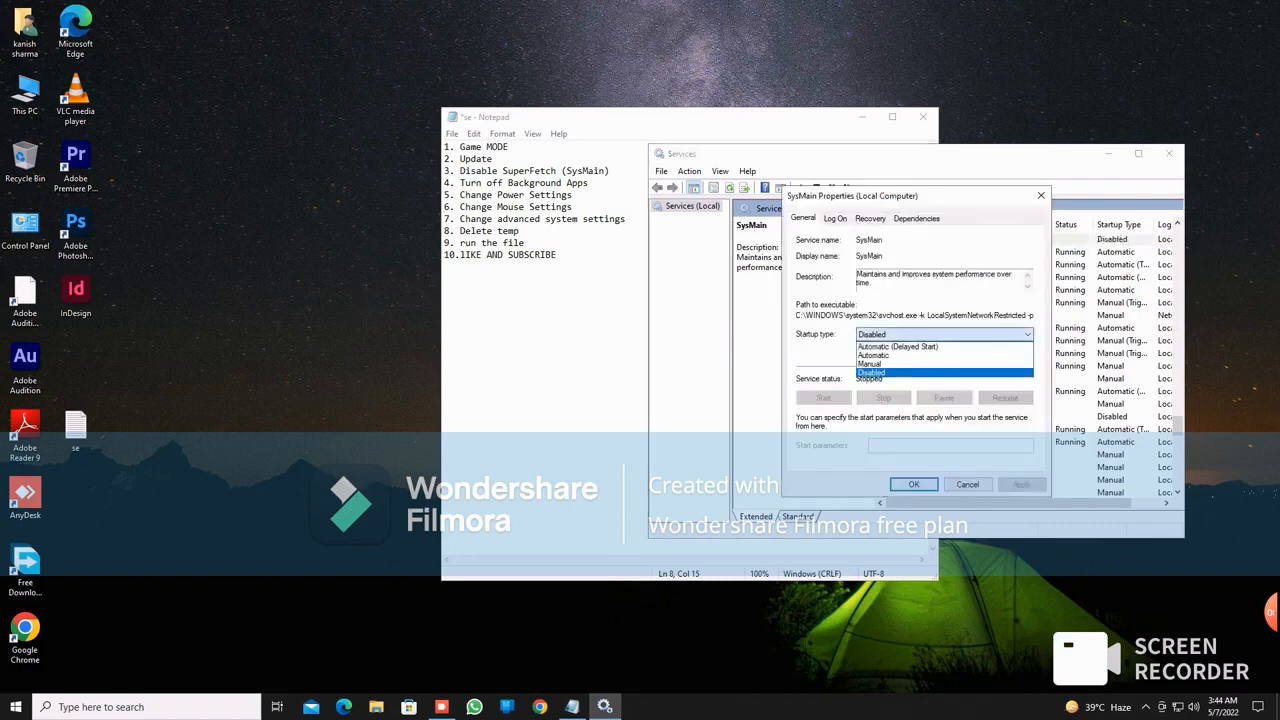
{"action": "left_click", "coordinate": [944, 373]}
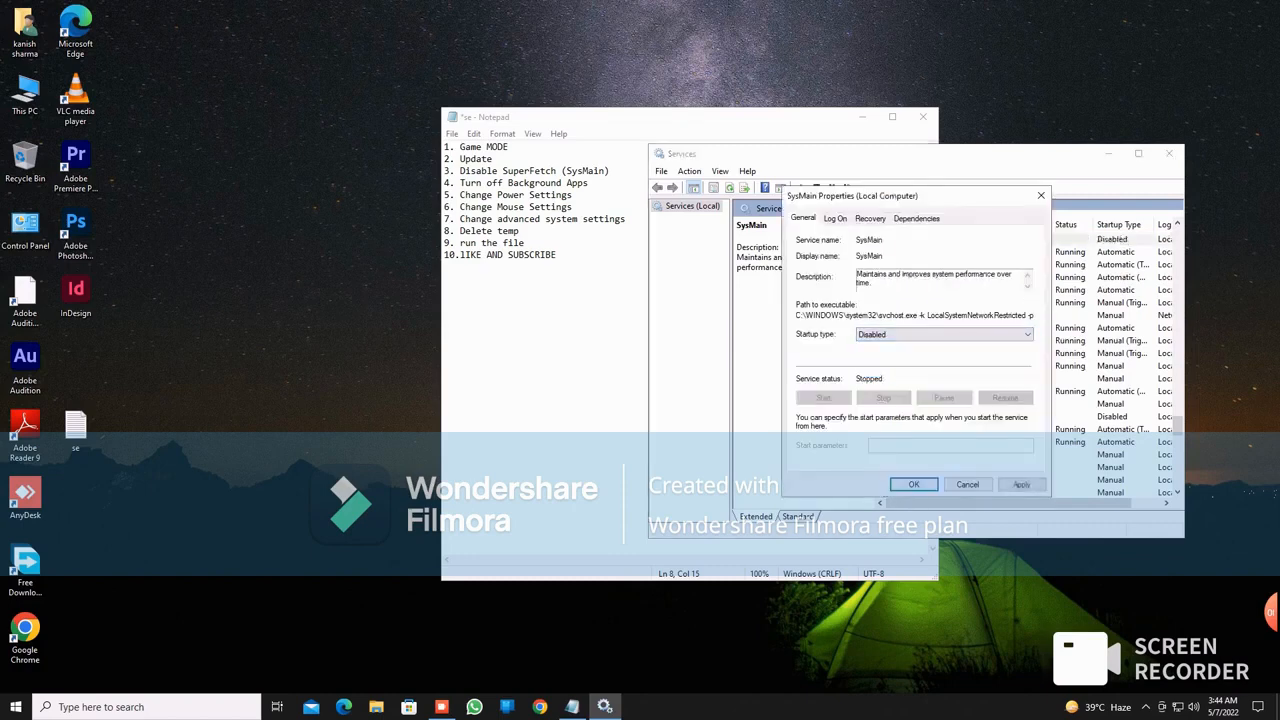
{"action": "left_click", "coordinate": [1021, 484]}
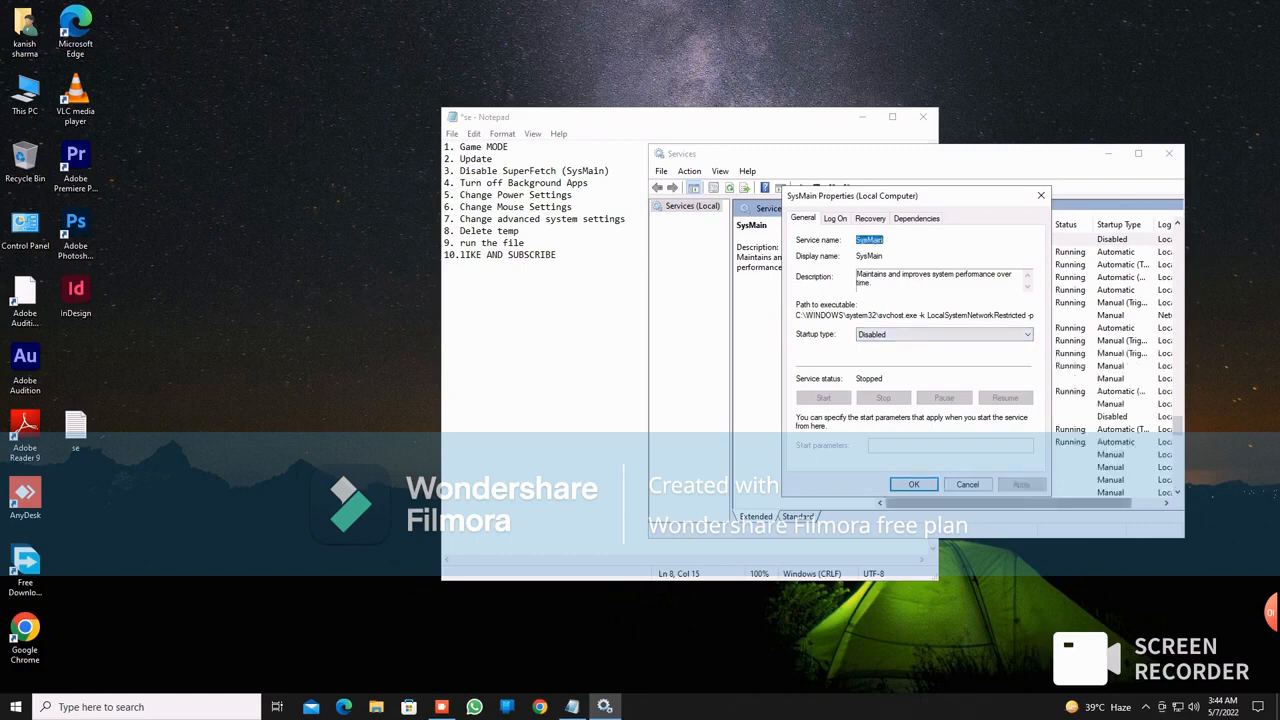
{"action": "left_click", "coordinate": [914, 484]}
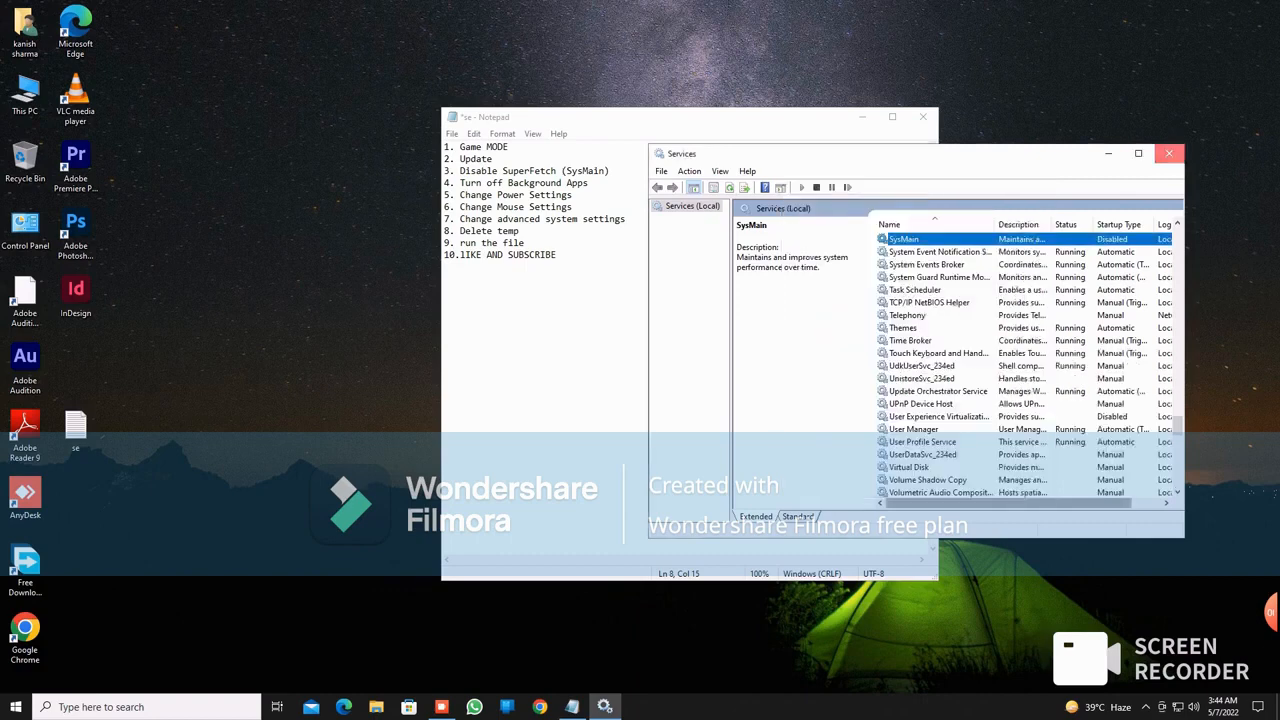
{"action": "left_click", "coordinate": [1168, 153]}
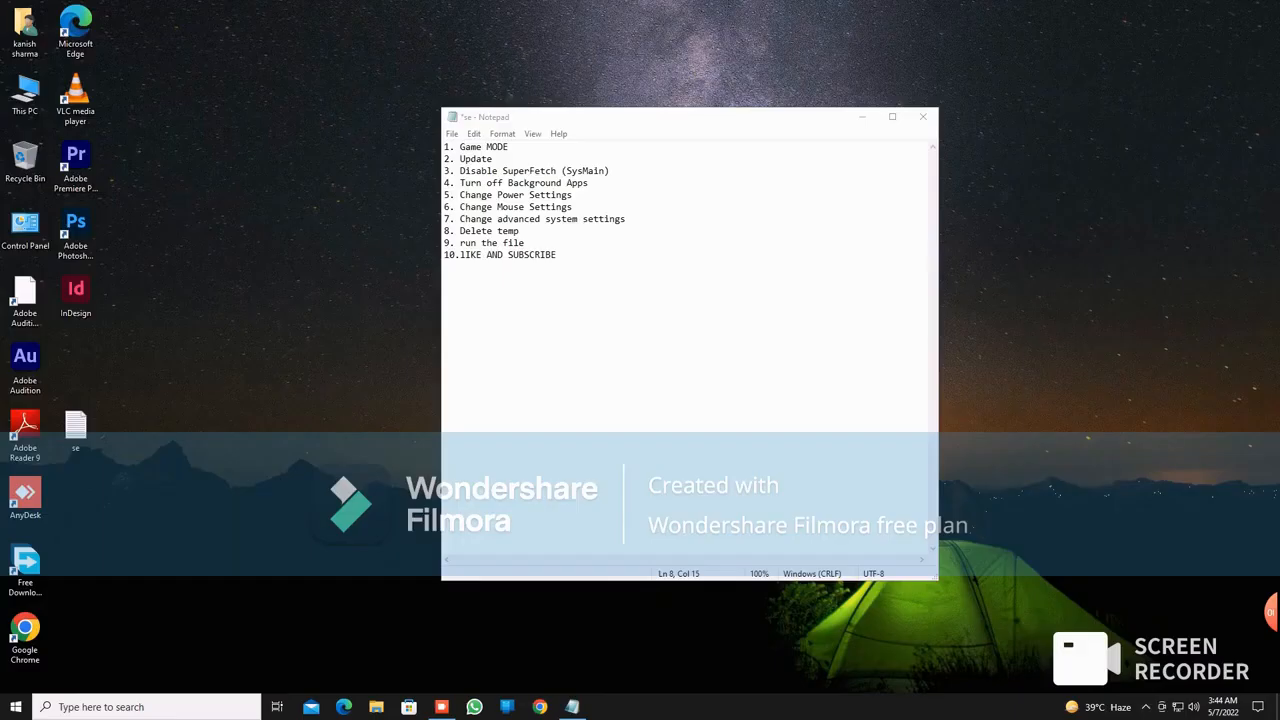
{"action": "right_click", "coordinate": [1034, 262]}
{"action": "left_click", "coordinate": [1085, 301]}
{"action": "left_click", "coordinate": [590, 183]}
{"action": "left_click_drag", "start_coordinate": [590, 183], "coordinate": [446, 183]}
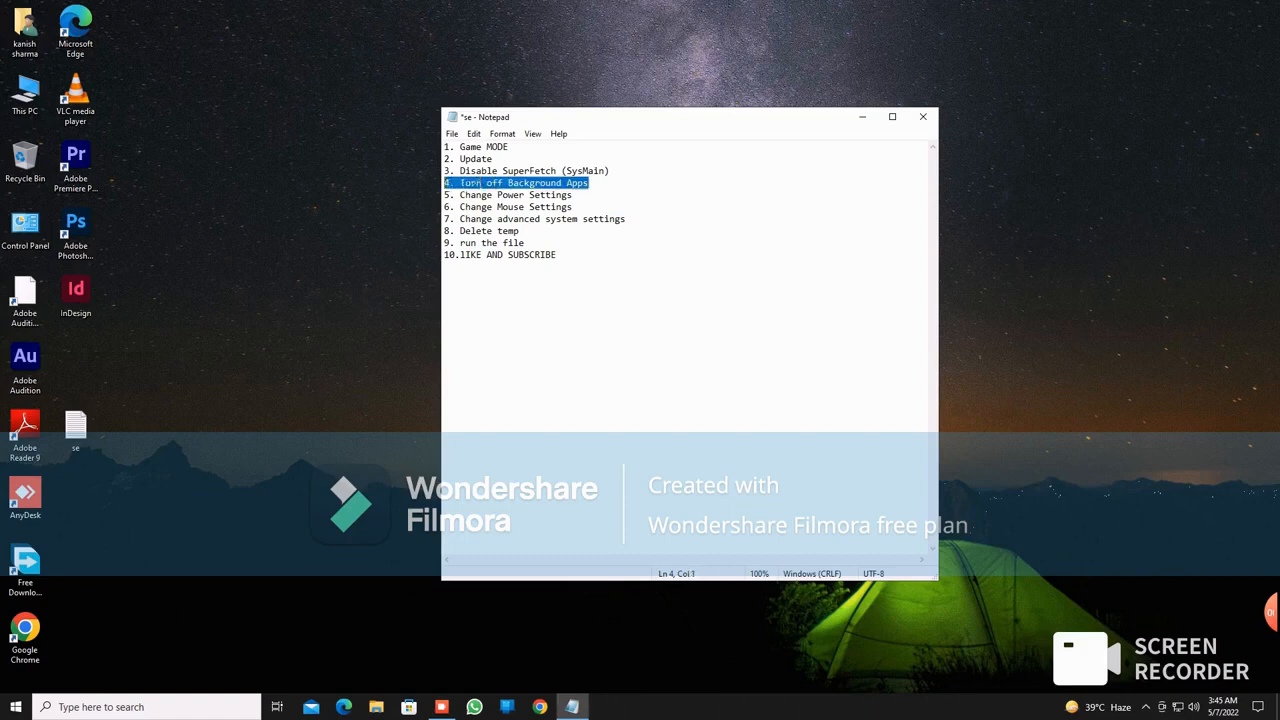
{"action": "left_click", "coordinate": [558, 256]}
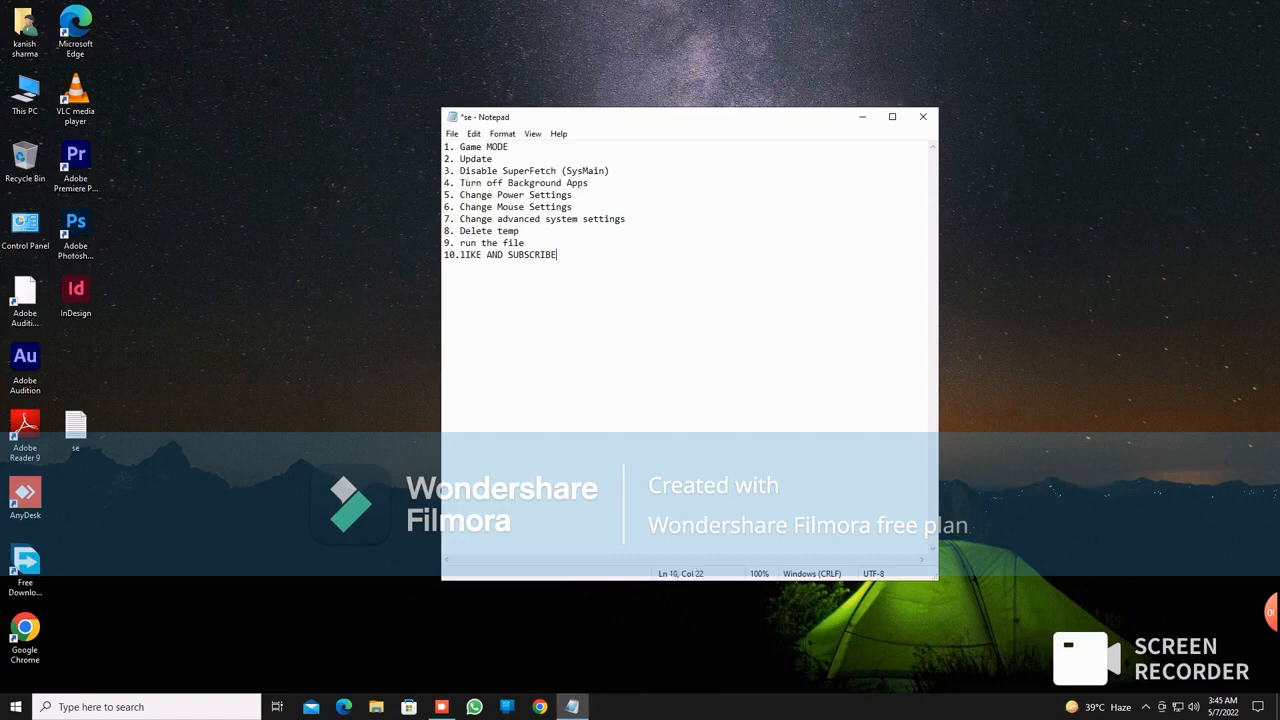
Step: Open the Background apps privacy settings in Windows Settings and check which apps may run in the background
{"action": "key", "text": "super"}
{"action": "type", "text": "se"}
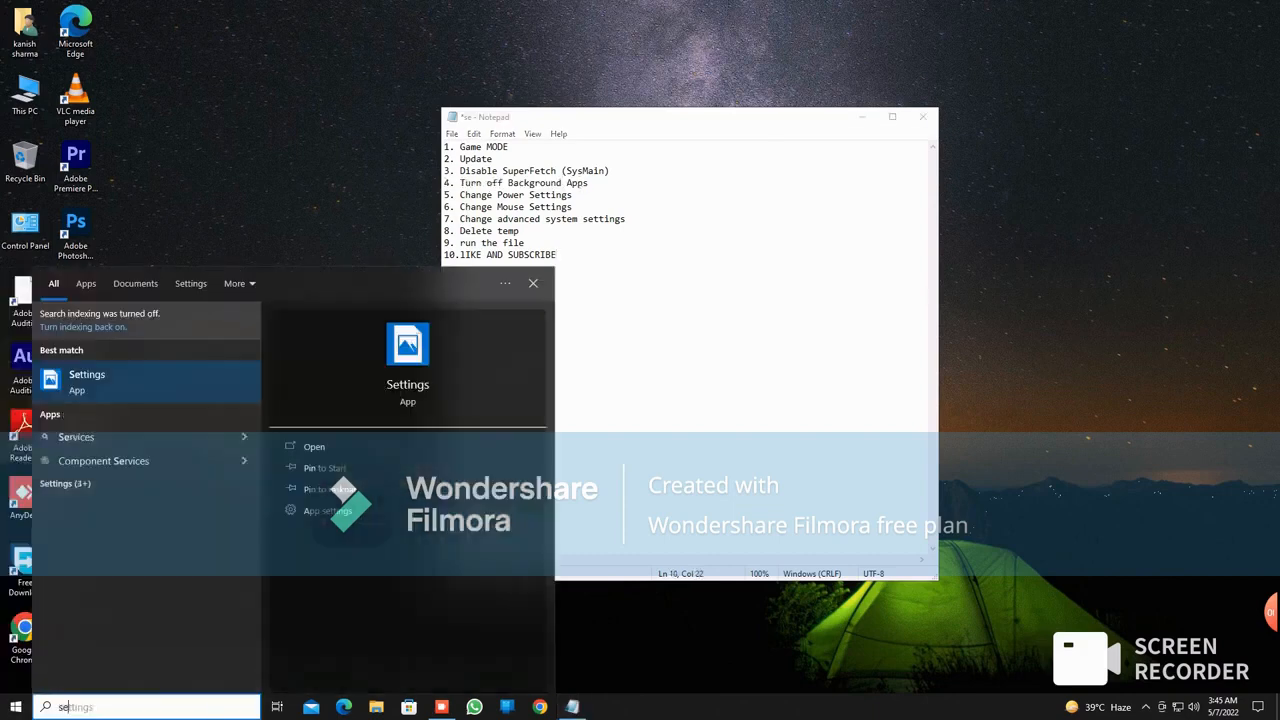
{"action": "key", "text": "Return"}
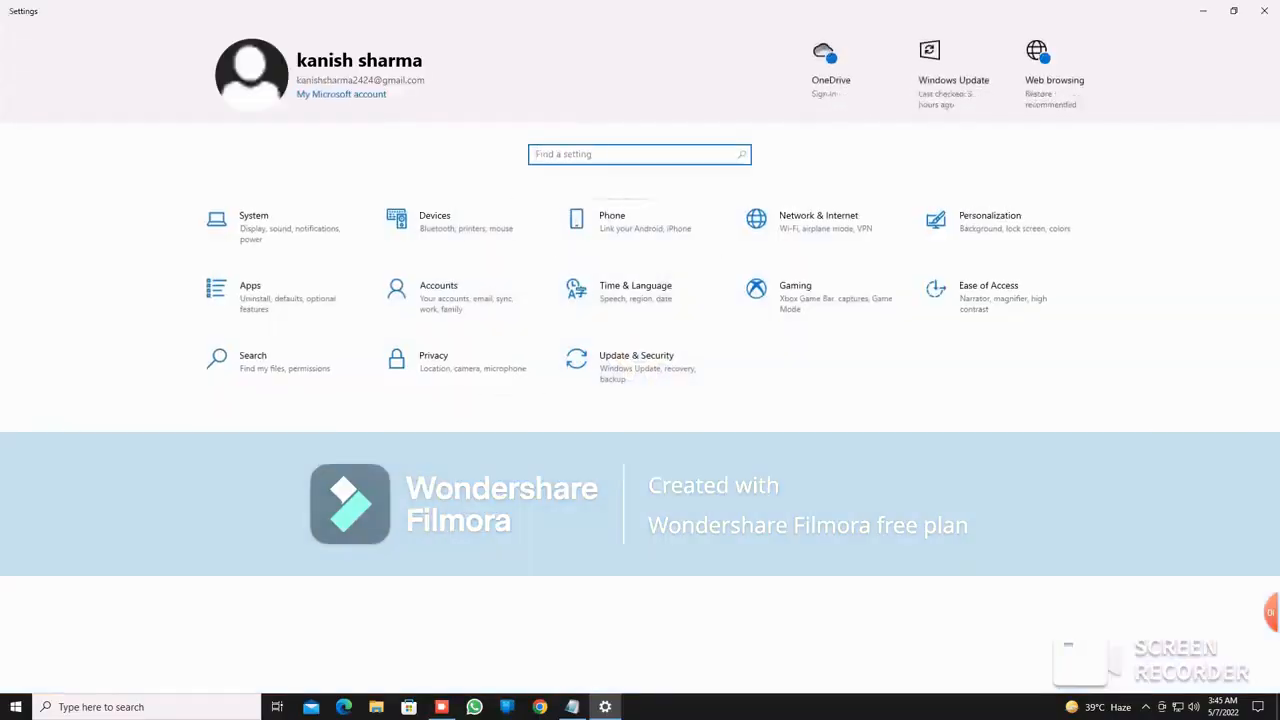
{"action": "type", "text": "back"}
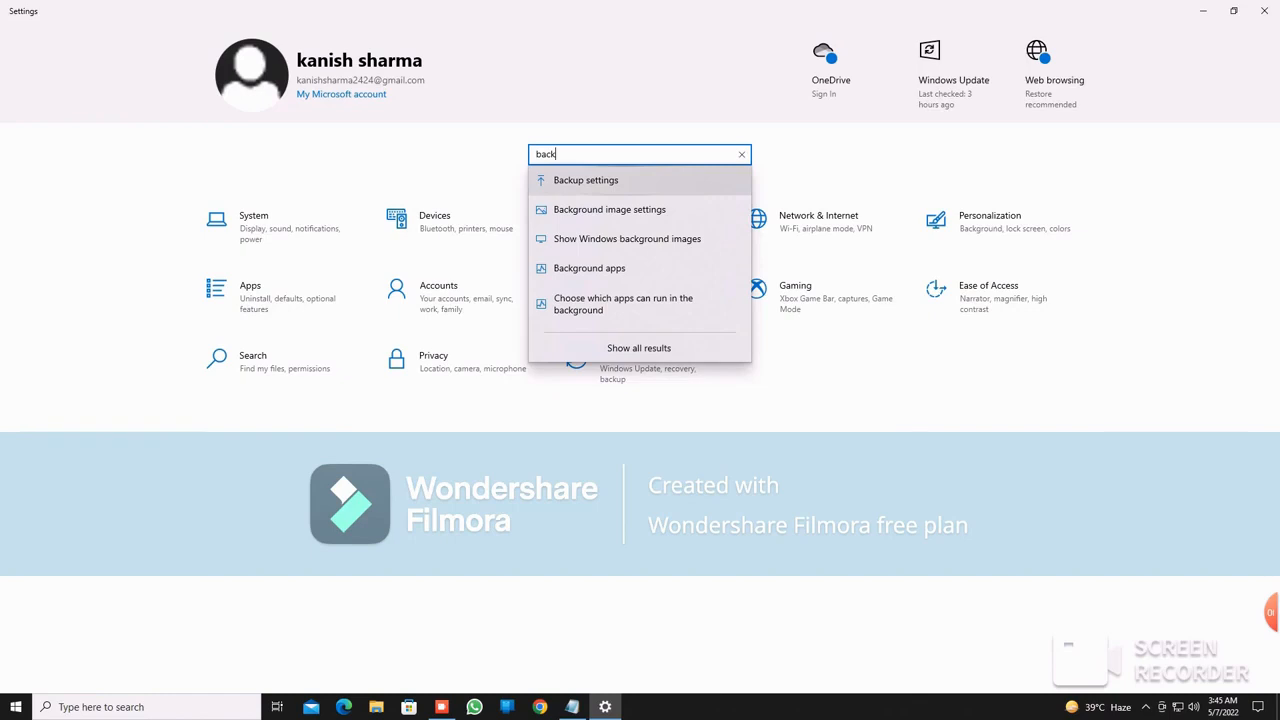
{"action": "left_click", "coordinate": [640, 268]}
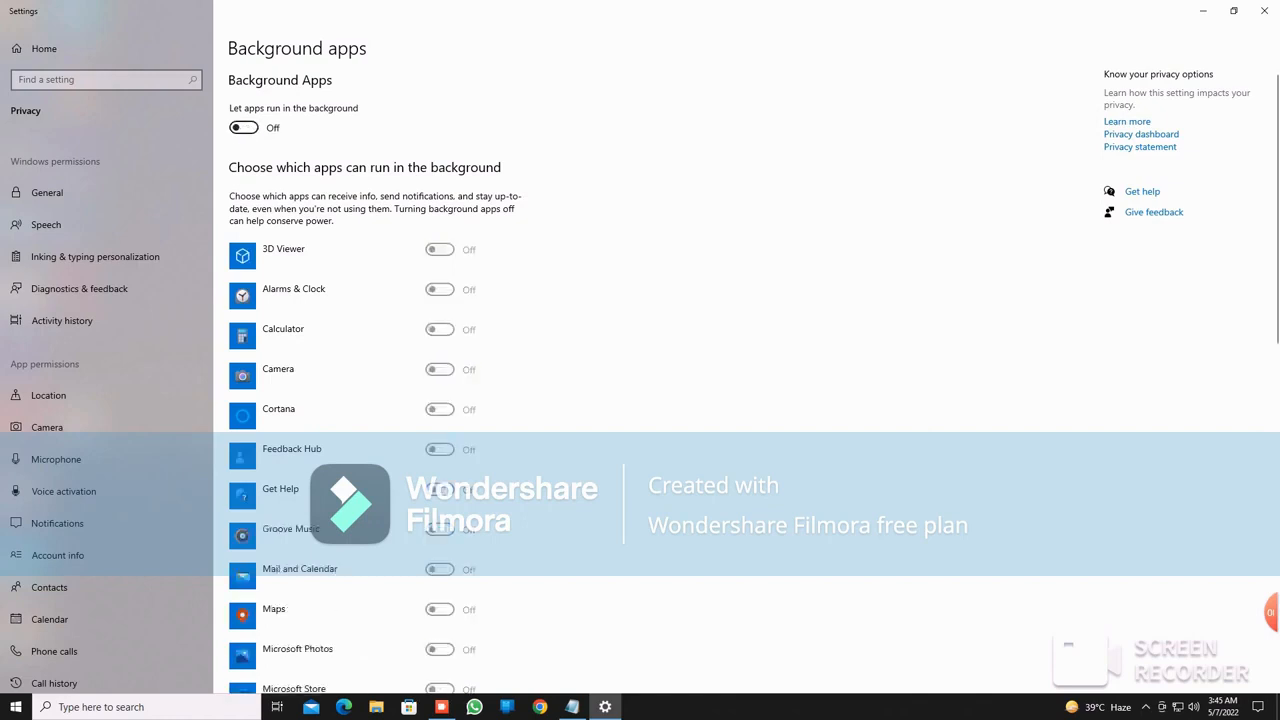
{"action": "scroll", "coordinate": [640, 400], "scroll_direction": "down", "scroll_amount": 10}
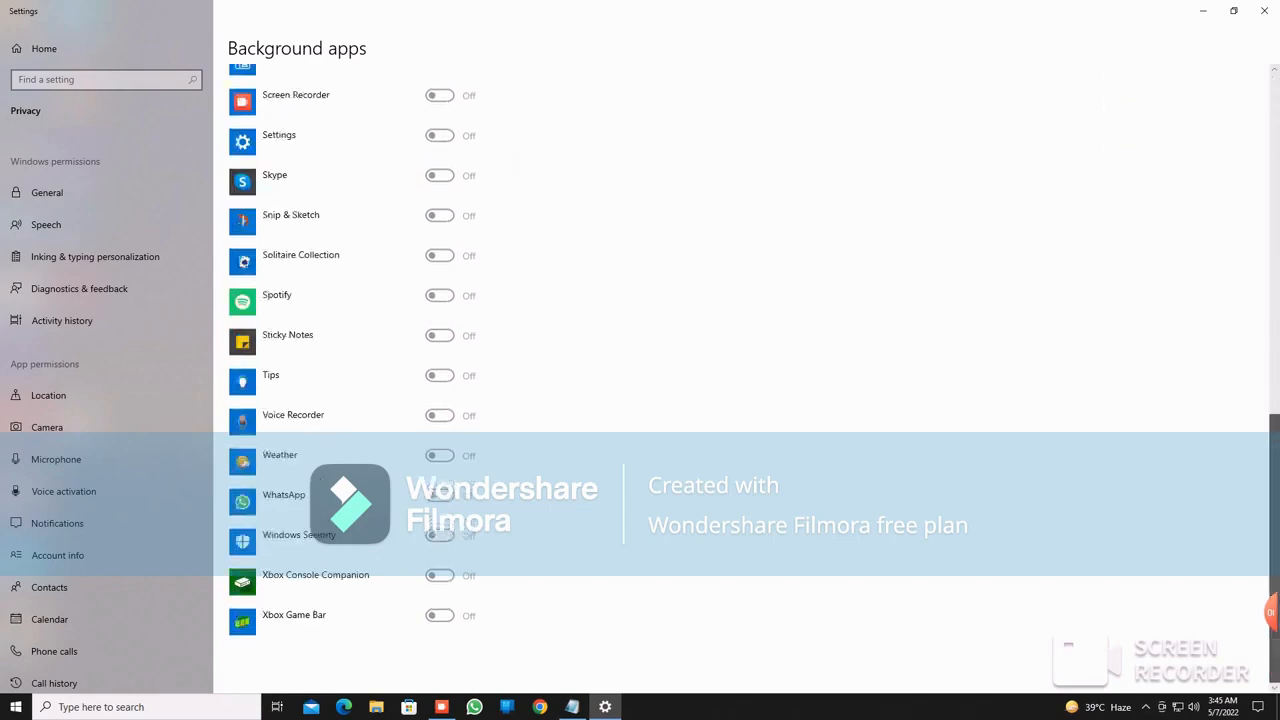
Step: Finish reviewing the background apps list, close Settings, and refresh the desktop
{"action": "left_click_drag", "start_coordinate": [1274, 549], "coordinate": [1274, 209]}
{"action": "left_click", "coordinate": [1264, 11]}
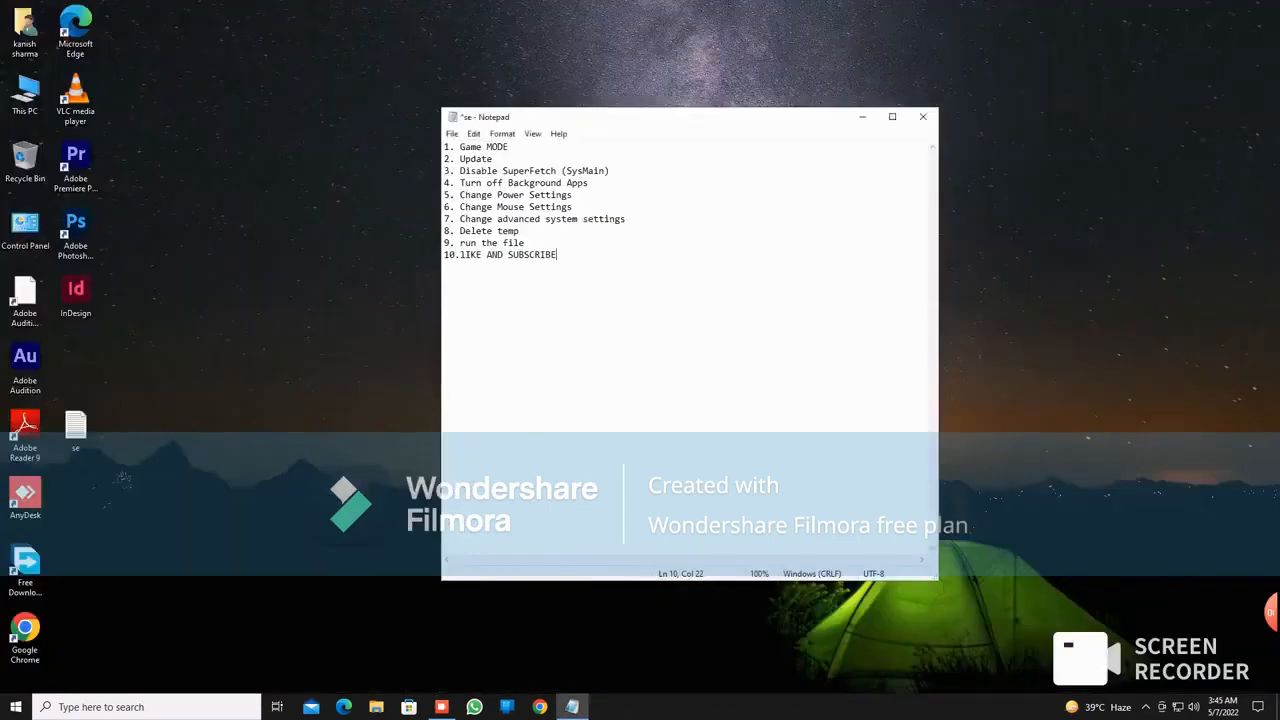
{"action": "right_click", "coordinate": [1027, 218]}
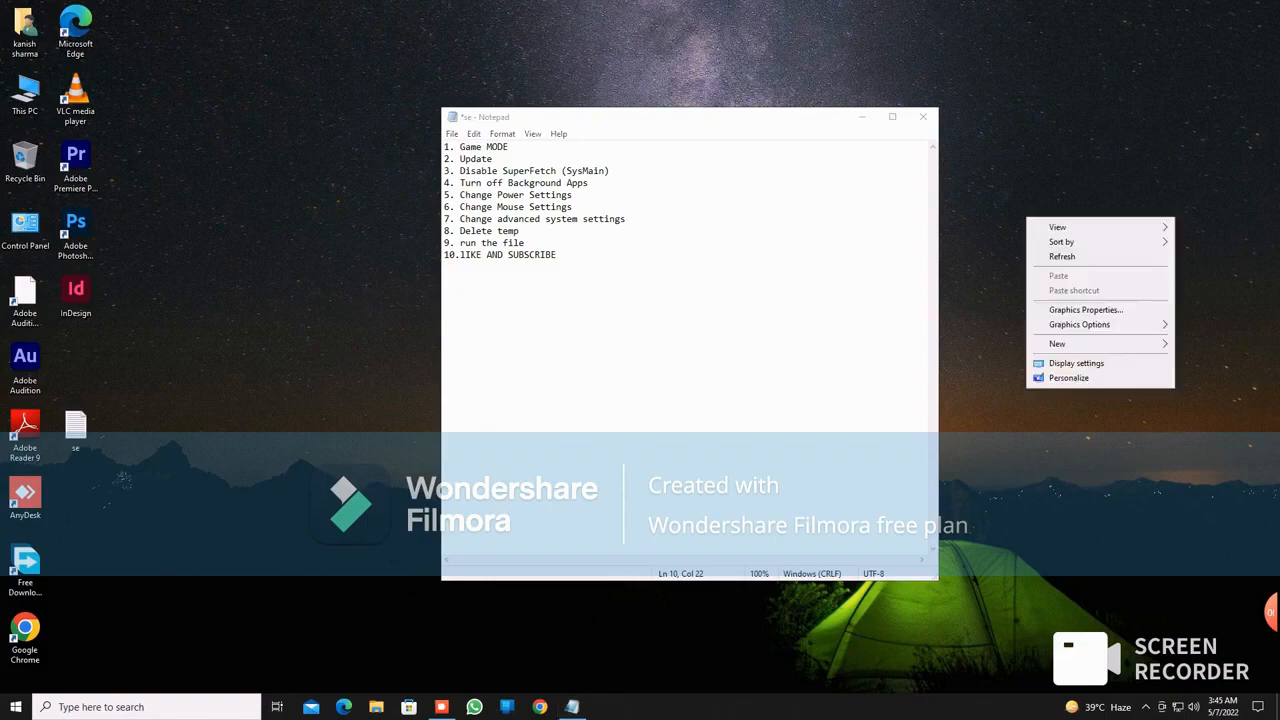
{"action": "left_click", "coordinate": [1062, 256]}
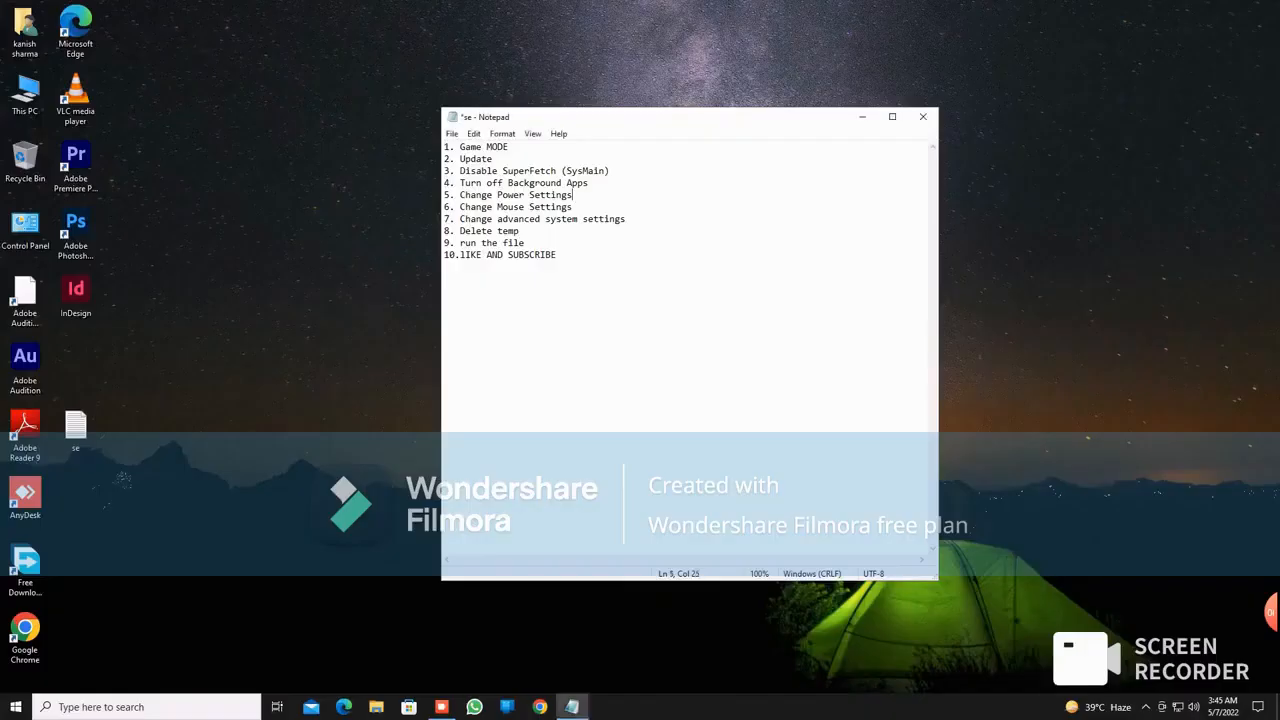
Step: Point out the "Change Power Settings" checklist line and open Power Options in Control Panel
{"action": "left_click_drag", "start_coordinate": [572, 195], "coordinate": [445, 195]}
{"action": "left_click", "coordinate": [526, 243]}
{"action": "key", "text": "super"}
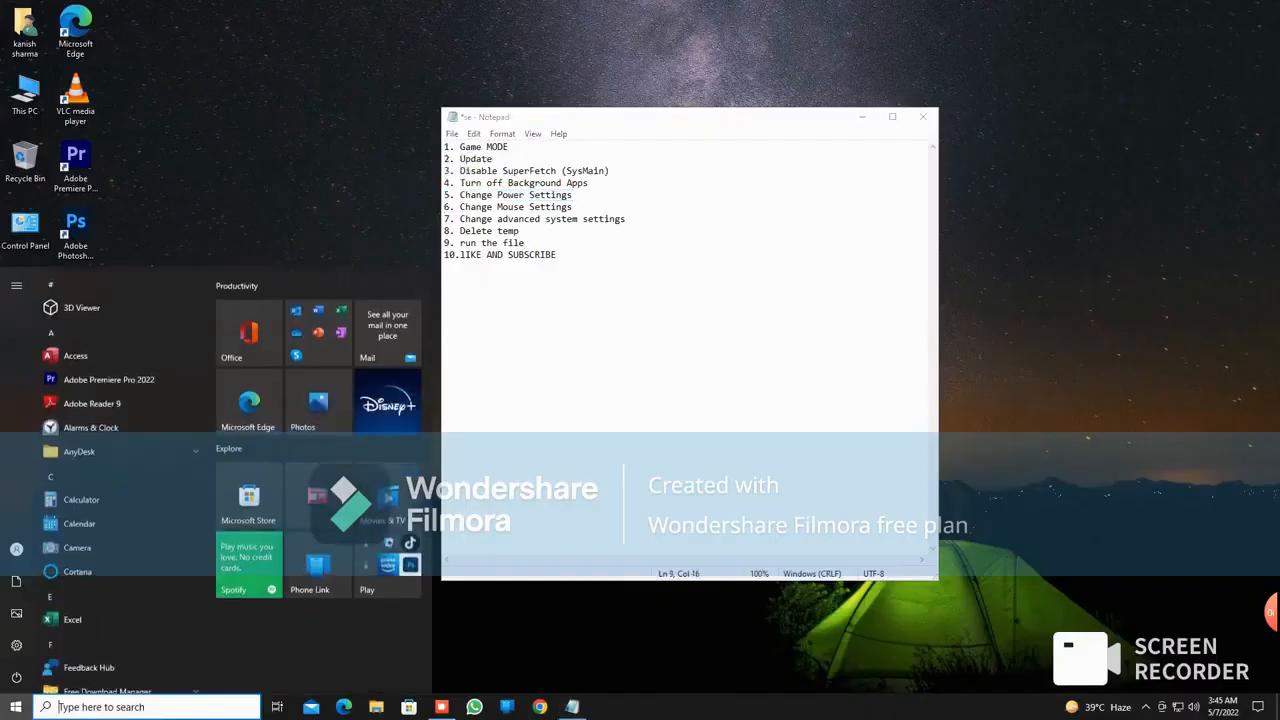
{"action": "type", "text": "co"}
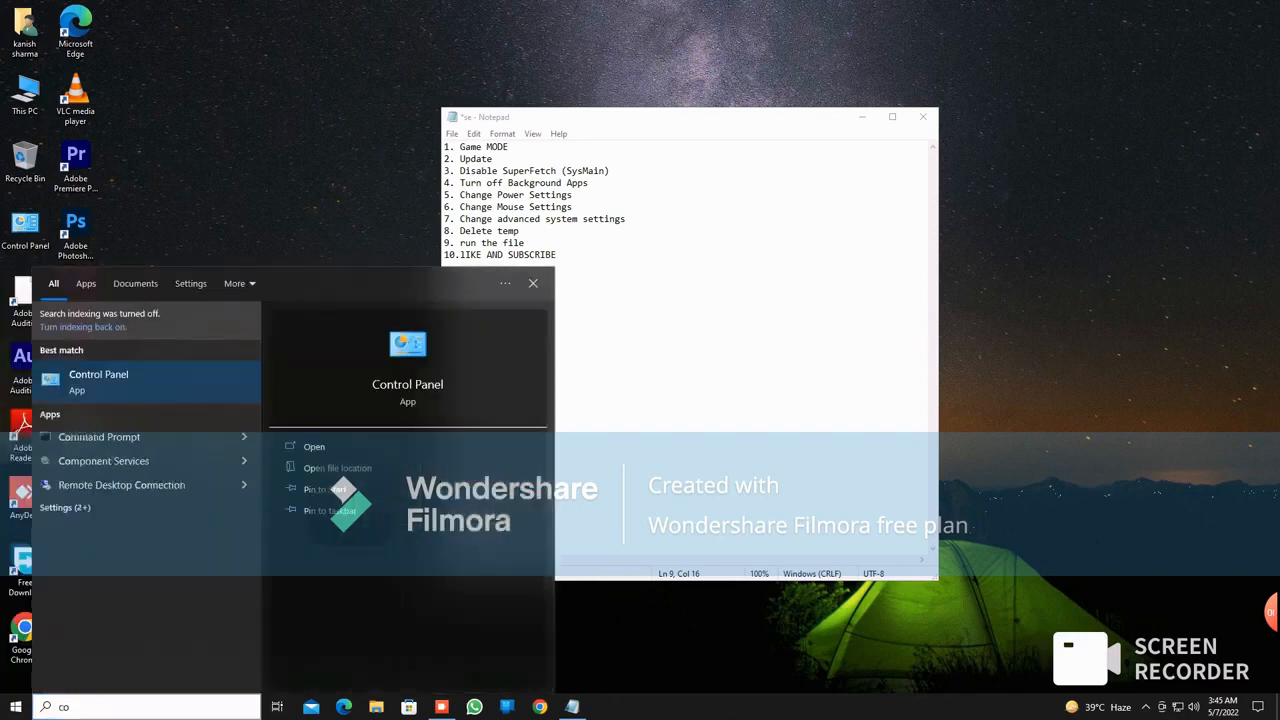
{"action": "key", "text": "Return"}
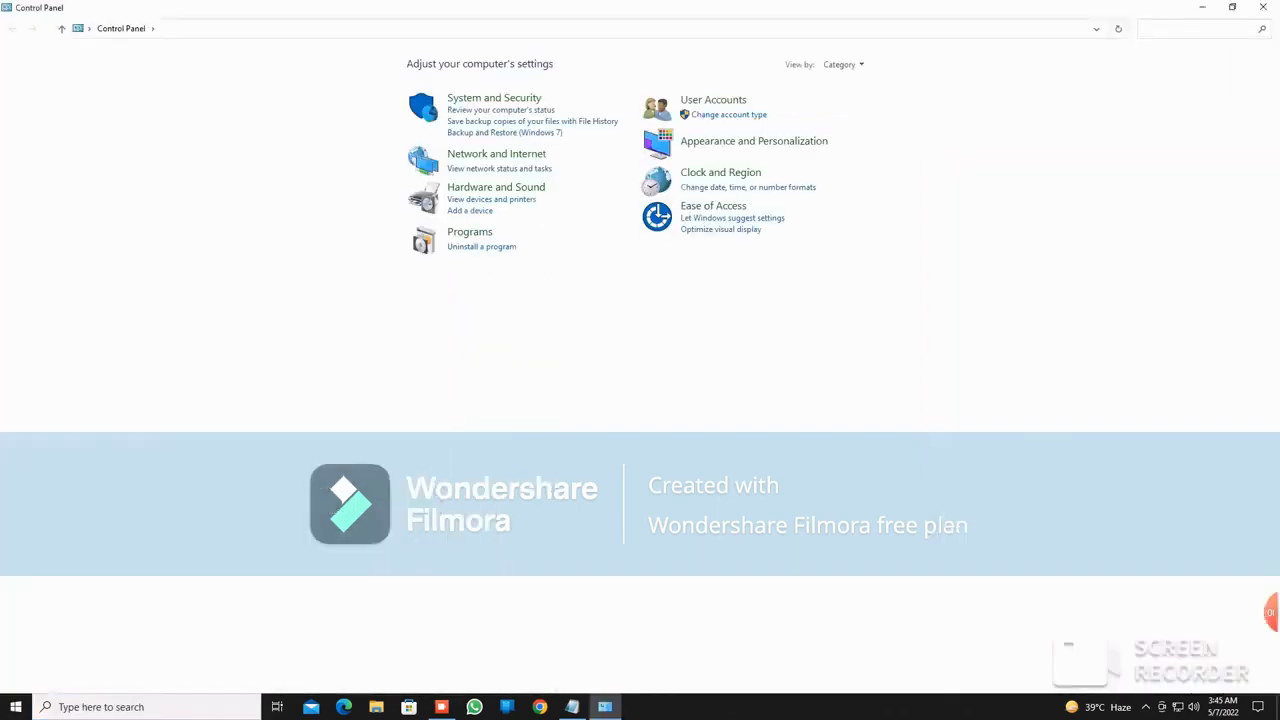
{"action": "type", "text": "pow"}
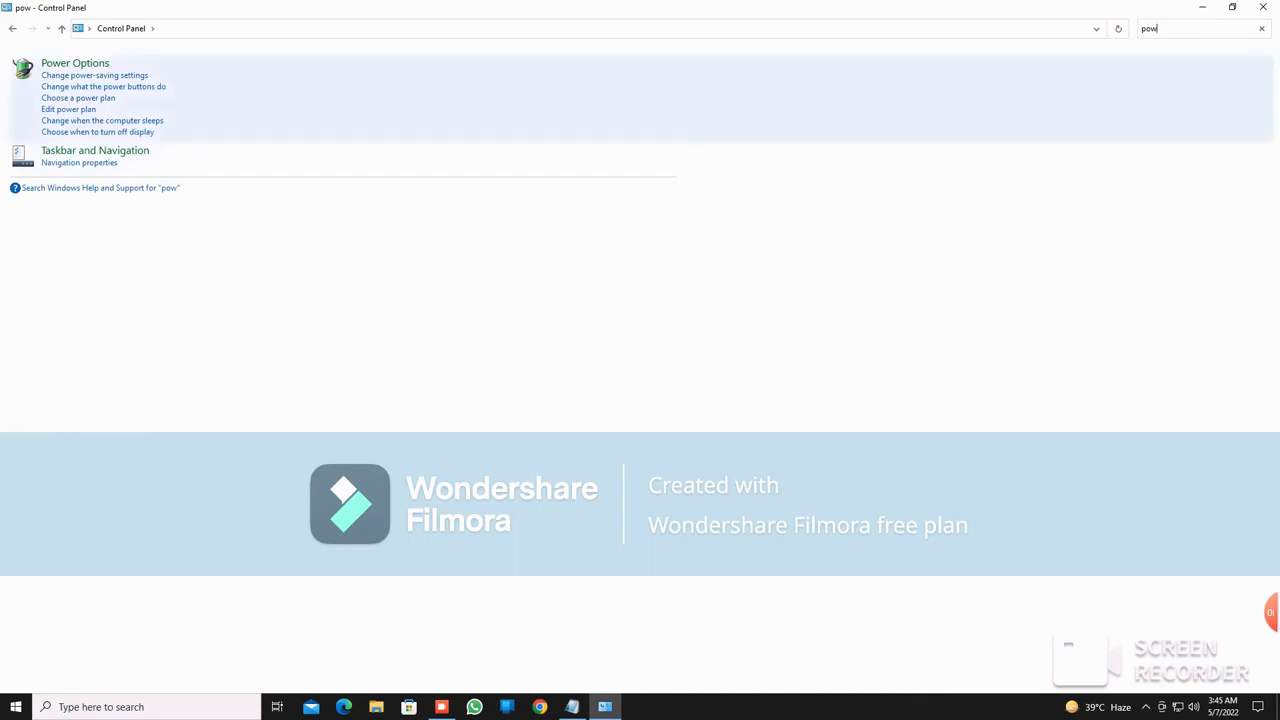
{"action": "key", "text": "Tab"}
{"action": "key", "text": "Return"}
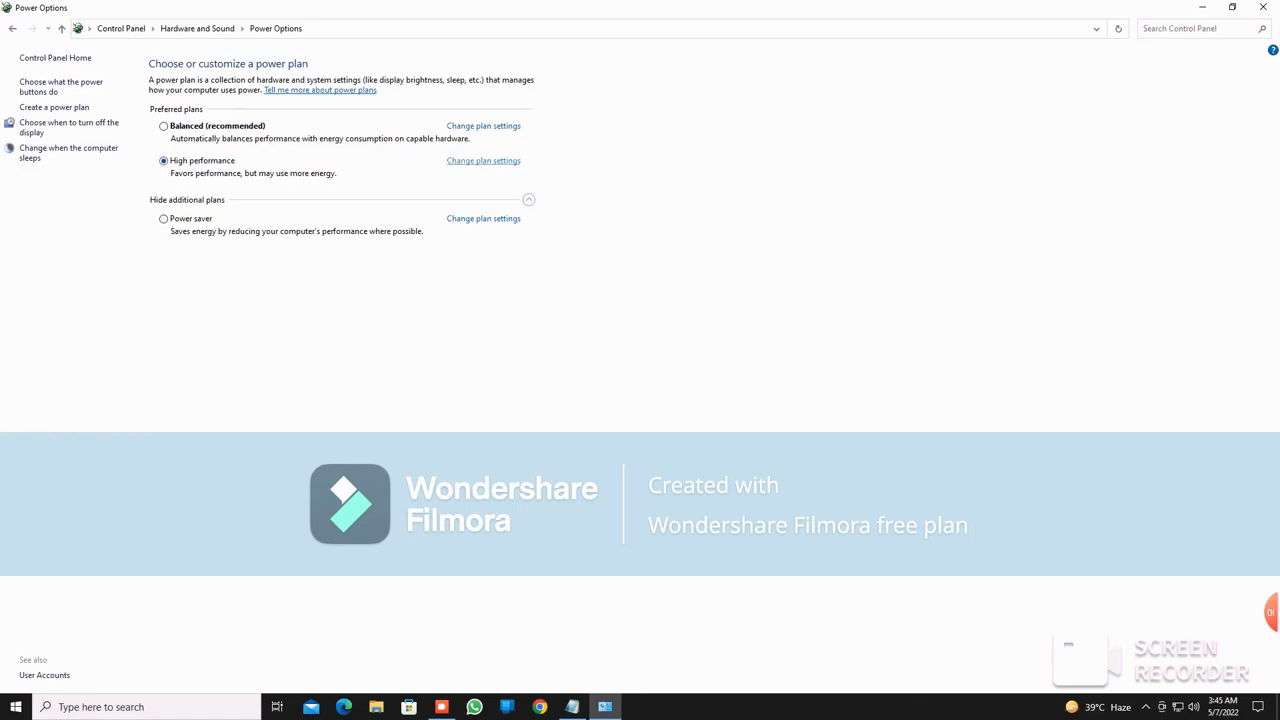
Step: Set PCI Express Link State Power Management to Off in the High performance plan's advanced settings, confirm, and close Control Panel
{"action": "left_click", "coordinate": [483, 160]}
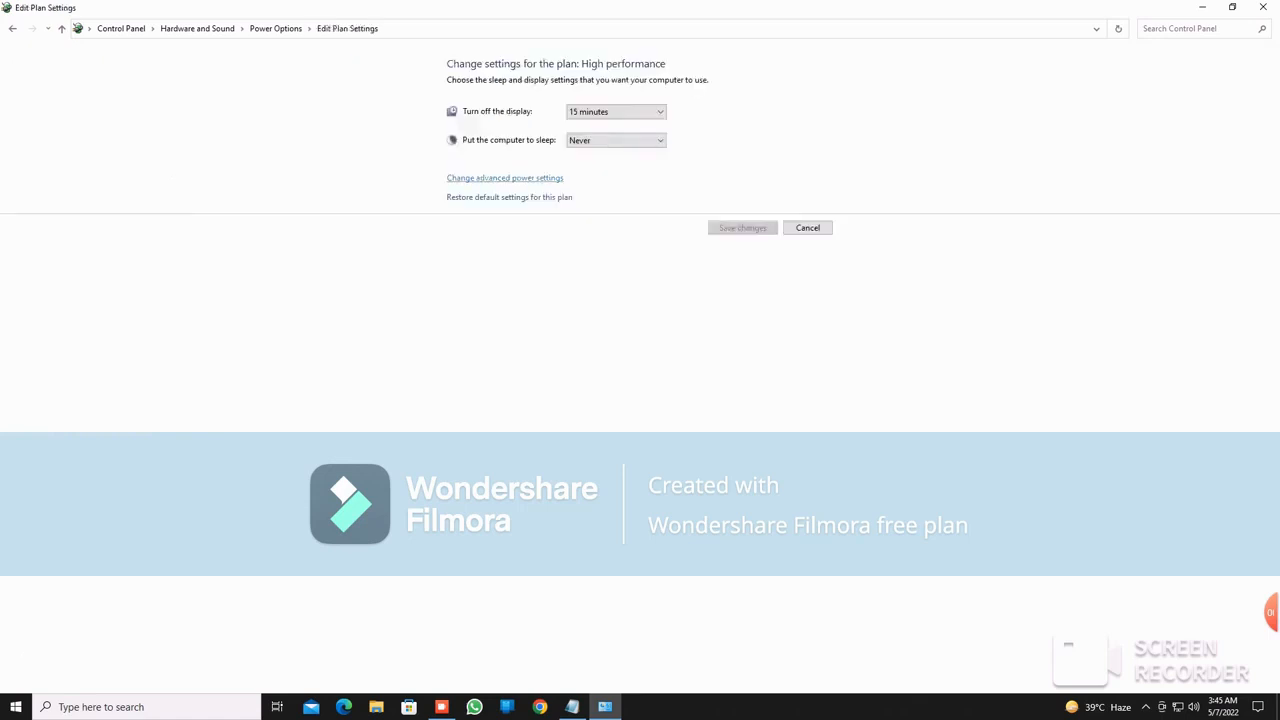
{"action": "left_click", "coordinate": [505, 178]}
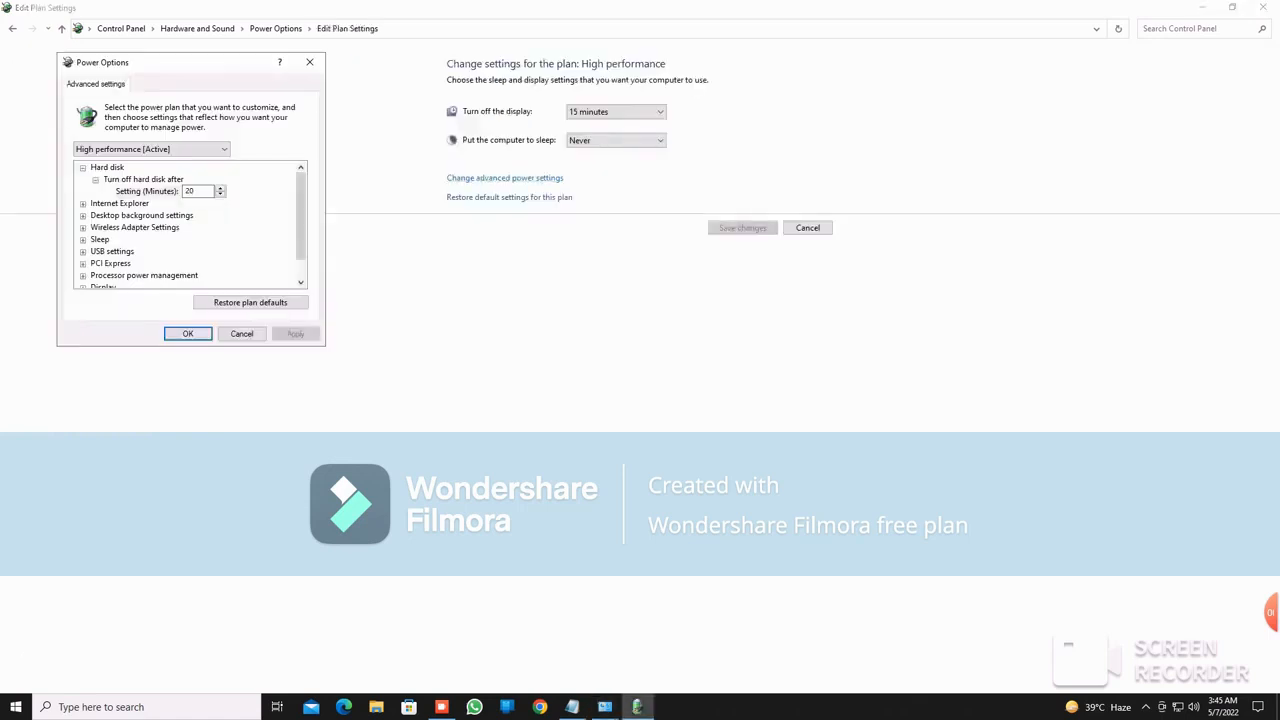
{"action": "left_click_drag", "start_coordinate": [301, 215], "coordinate": [301, 234]}
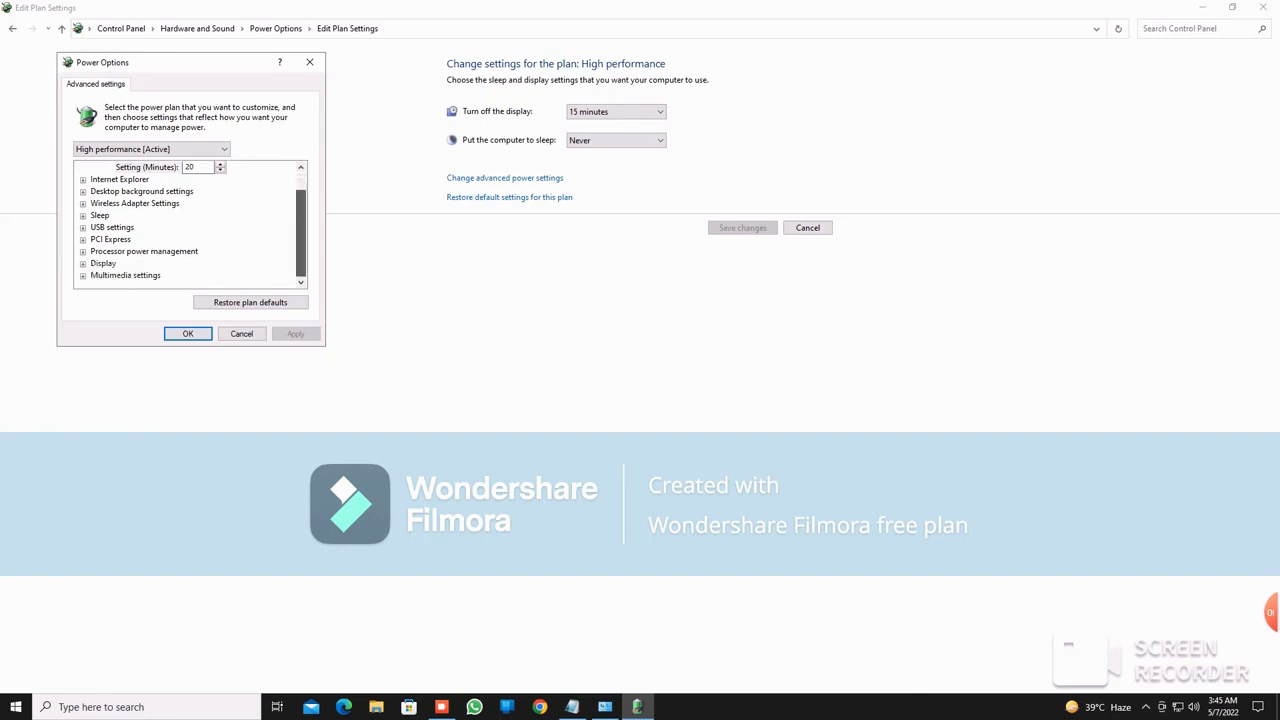
{"action": "double_click", "coordinate": [122, 239]}
{"action": "double_click", "coordinate": [137, 251]}
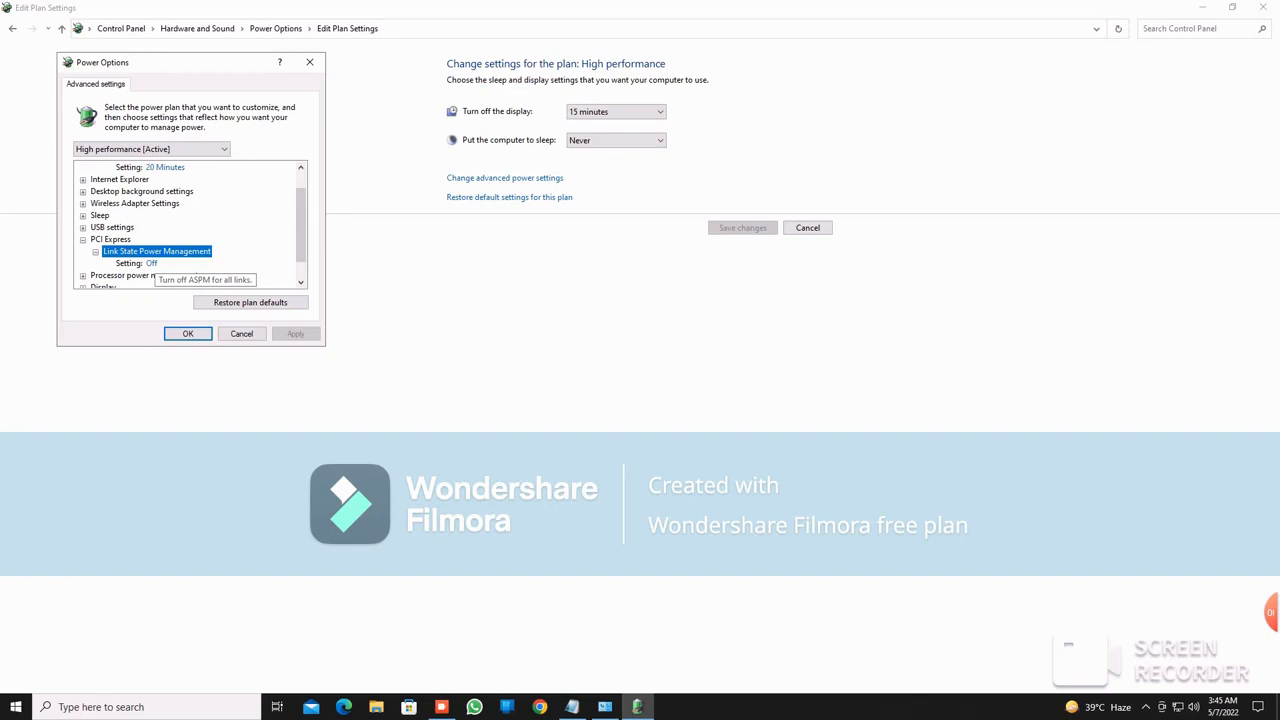
{"action": "left_click", "coordinate": [153, 263]}
{"action": "left_click", "coordinate": [190, 264]}
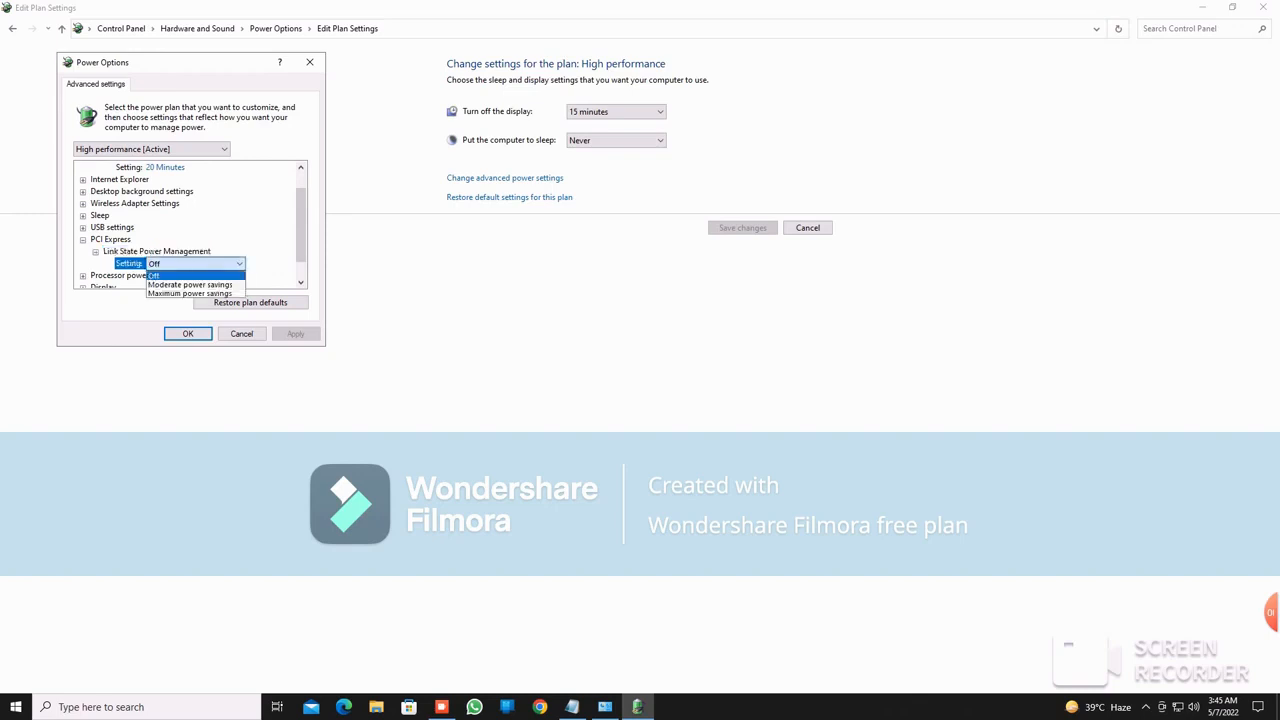
{"action": "left_click", "coordinate": [190, 275]}
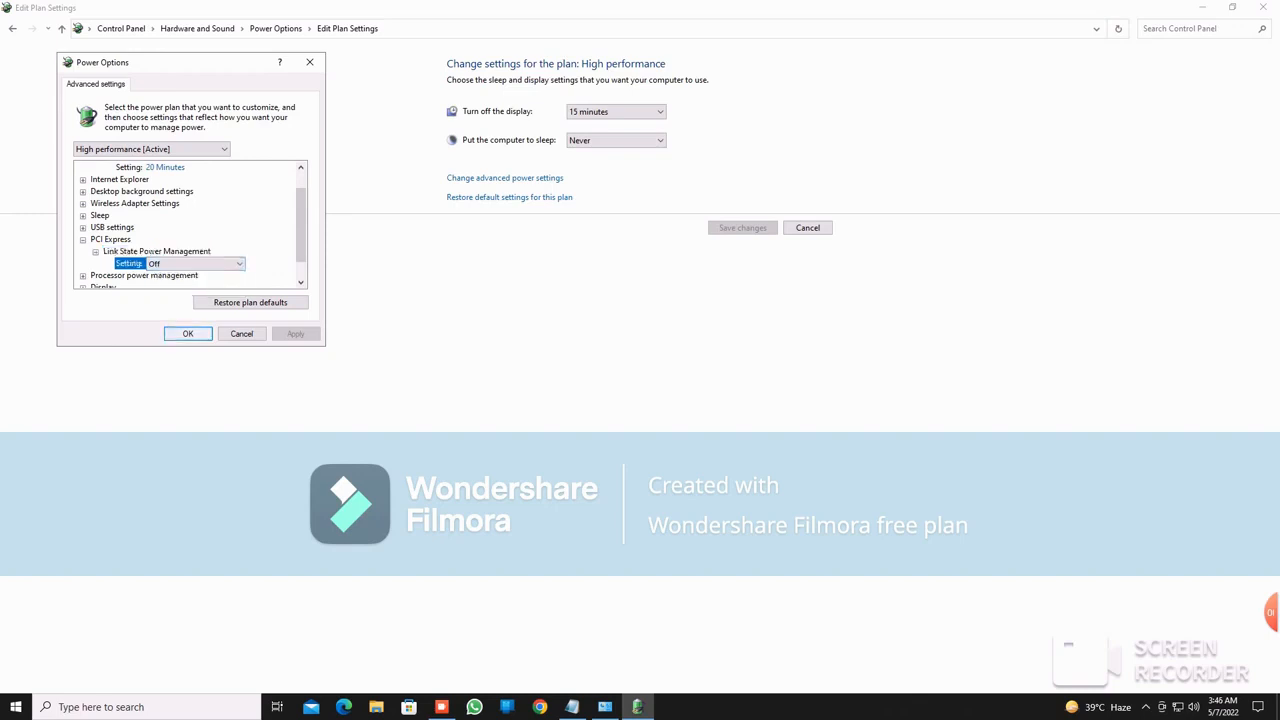
{"action": "left_click", "coordinate": [187, 333]}
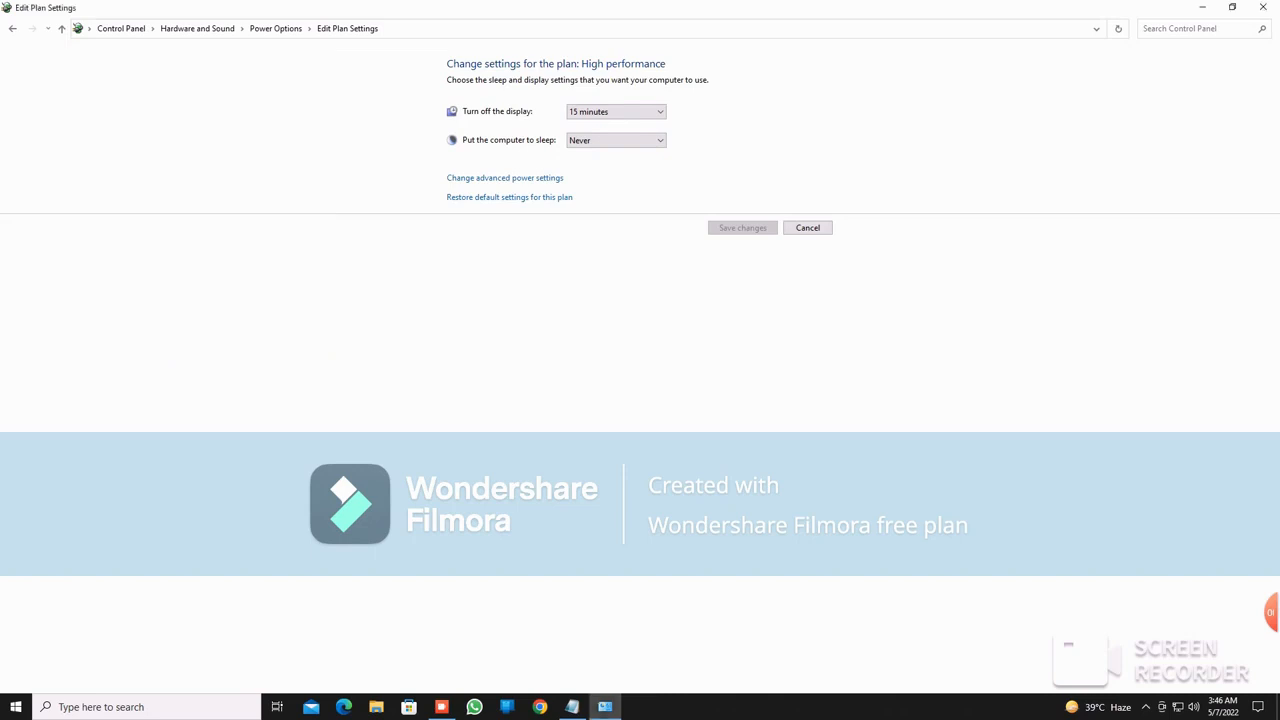
{"action": "left_click", "coordinate": [1263, 7]}
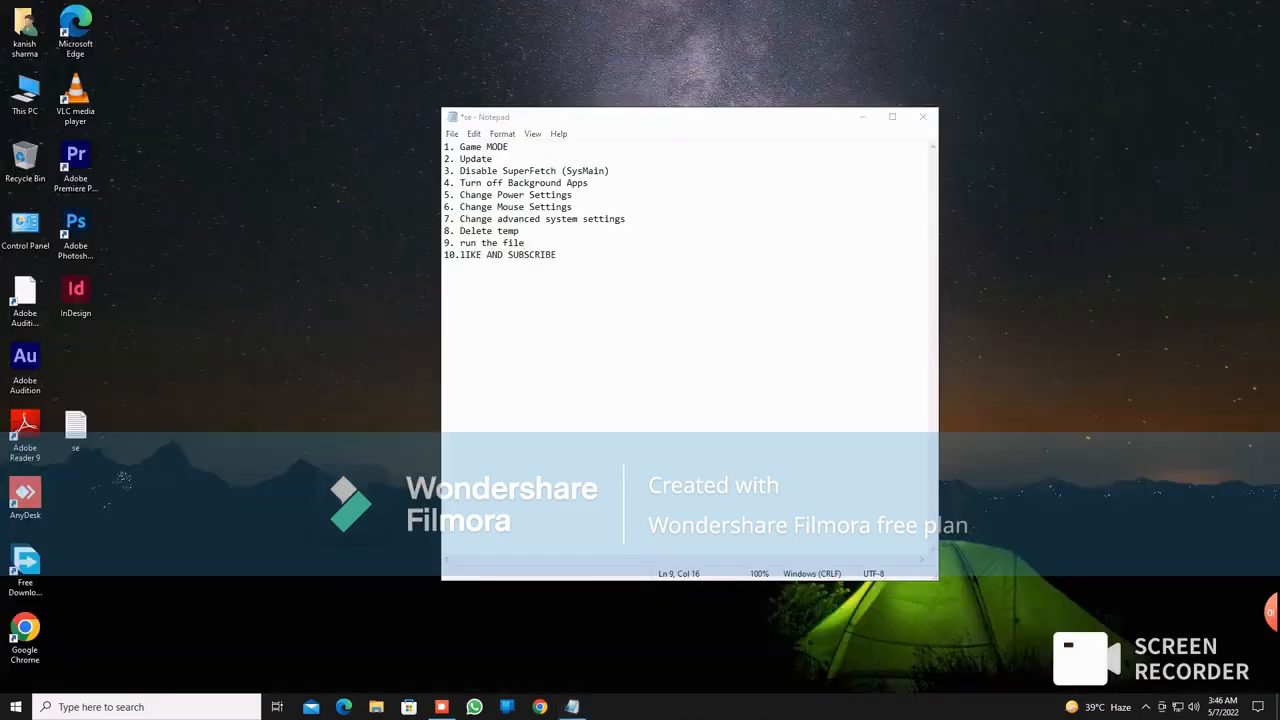
Step: Refresh the desktop and briefly highlight the "Change Mouse Settings" line in the checklist
{"action": "right_click", "coordinate": [1063, 266]}
{"action": "left_click", "coordinate": [1130, 305]}
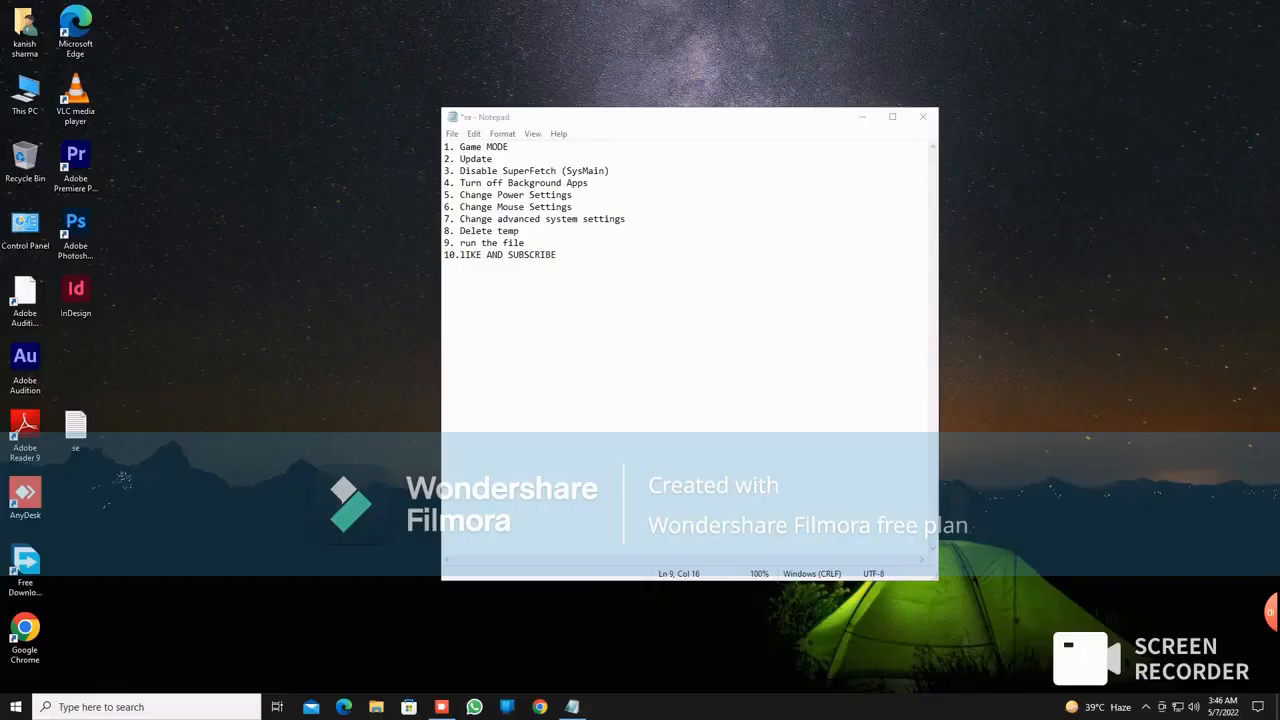
{"action": "left_click_drag", "start_coordinate": [575, 207], "coordinate": [446, 208]}
{"action": "left_click", "coordinate": [557, 255]}
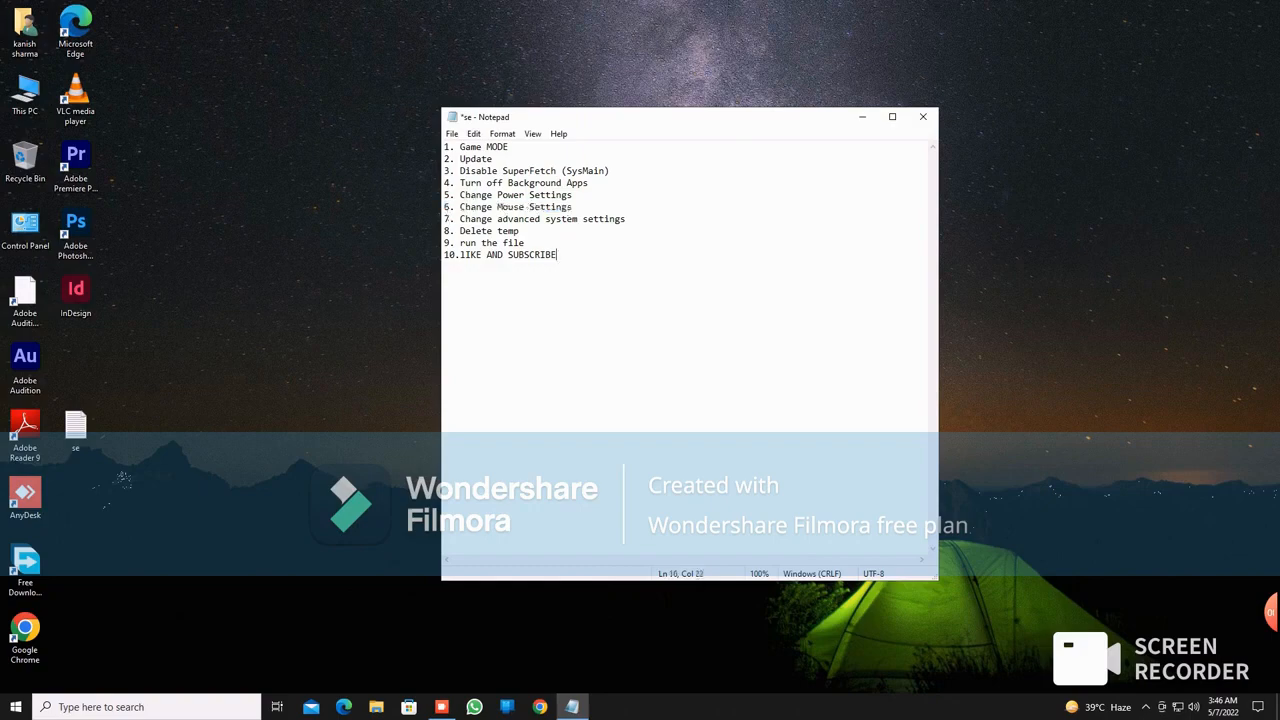
Step: Open Mouse settings and bring up the pointer options in Mouse Properties
{"action": "key", "text": "super"}
{"action": "type", "text": "mou"}
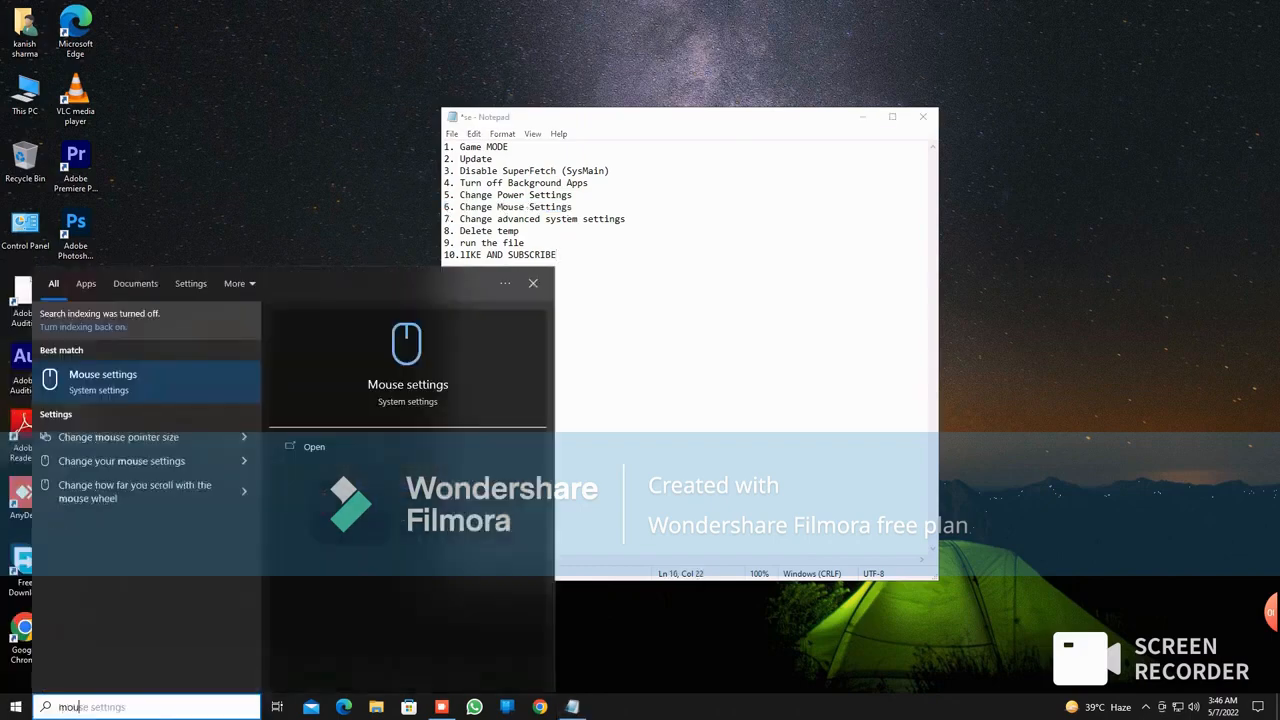
{"action": "key", "text": "Return"}
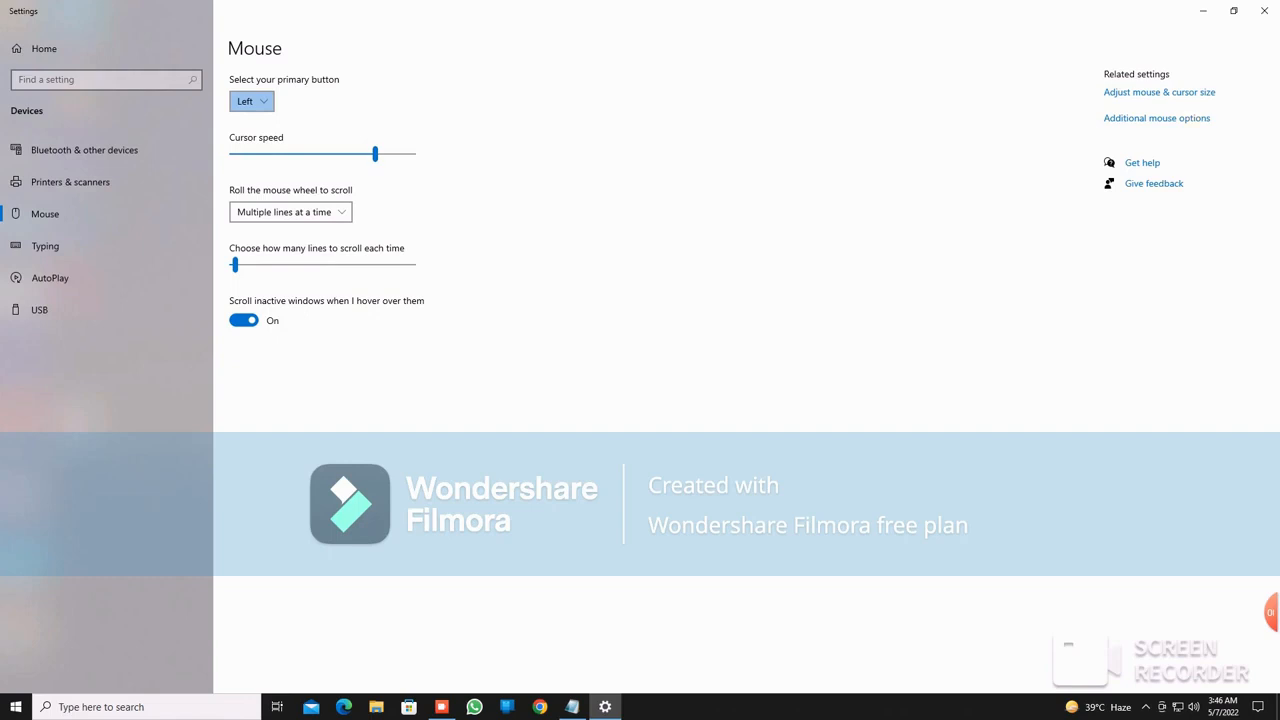
{"action": "left_click", "coordinate": [1158, 118]}
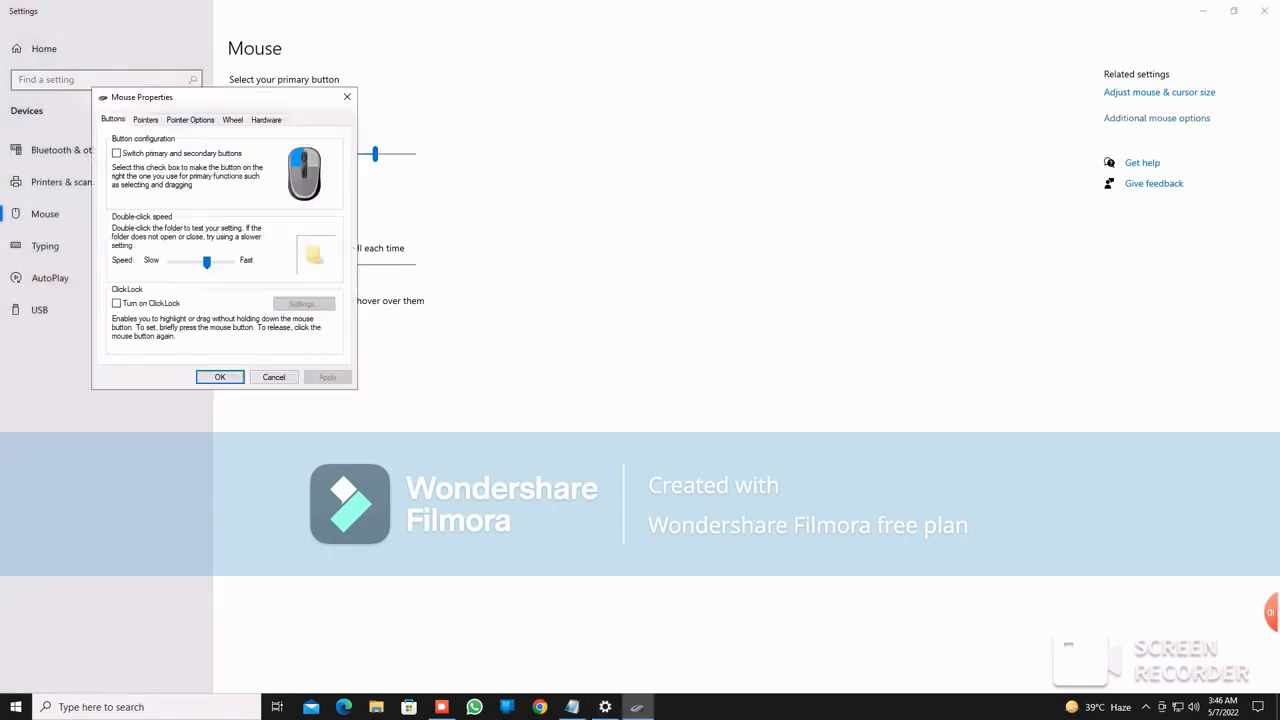
{"action": "left_click", "coordinate": [190, 120]}
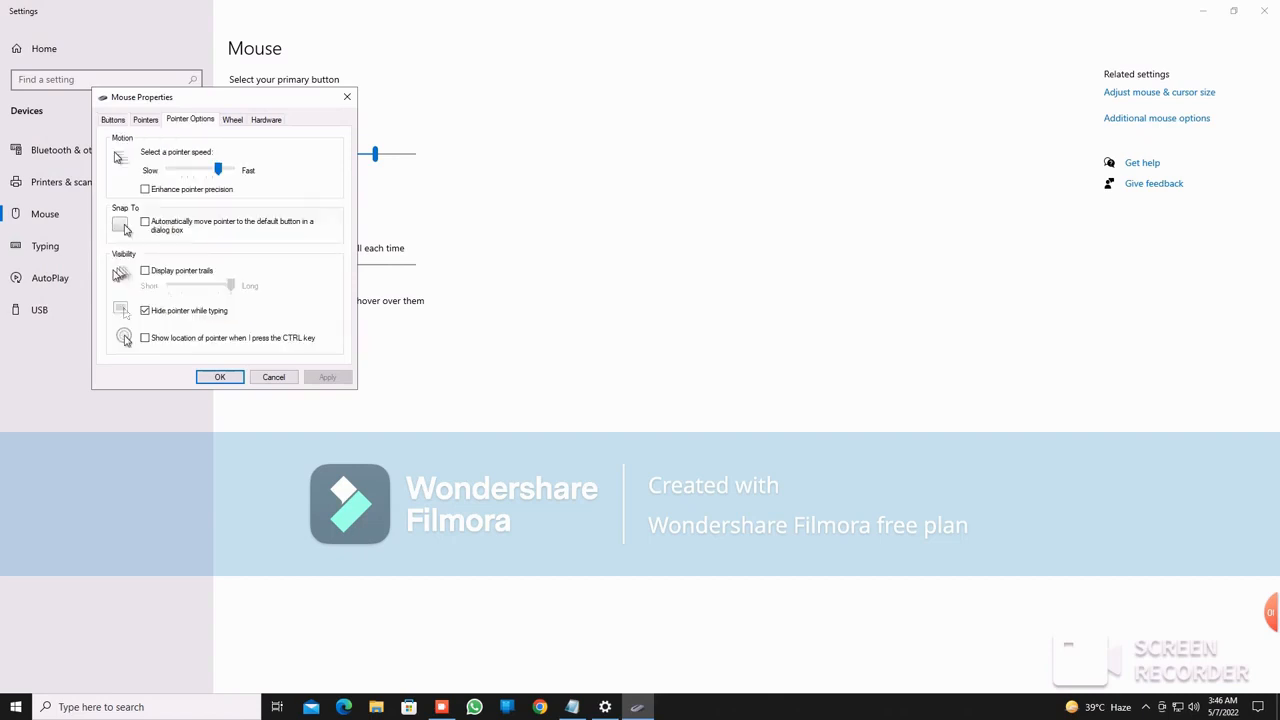
Step: Toggle Enhance pointer precision, apply and confirm the mouse properties, and minimize Settings
{"action": "left_click", "coordinate": [146, 189]}
{"action": "left_click", "coordinate": [327, 377]}
{"action": "left_click", "coordinate": [219, 377]}
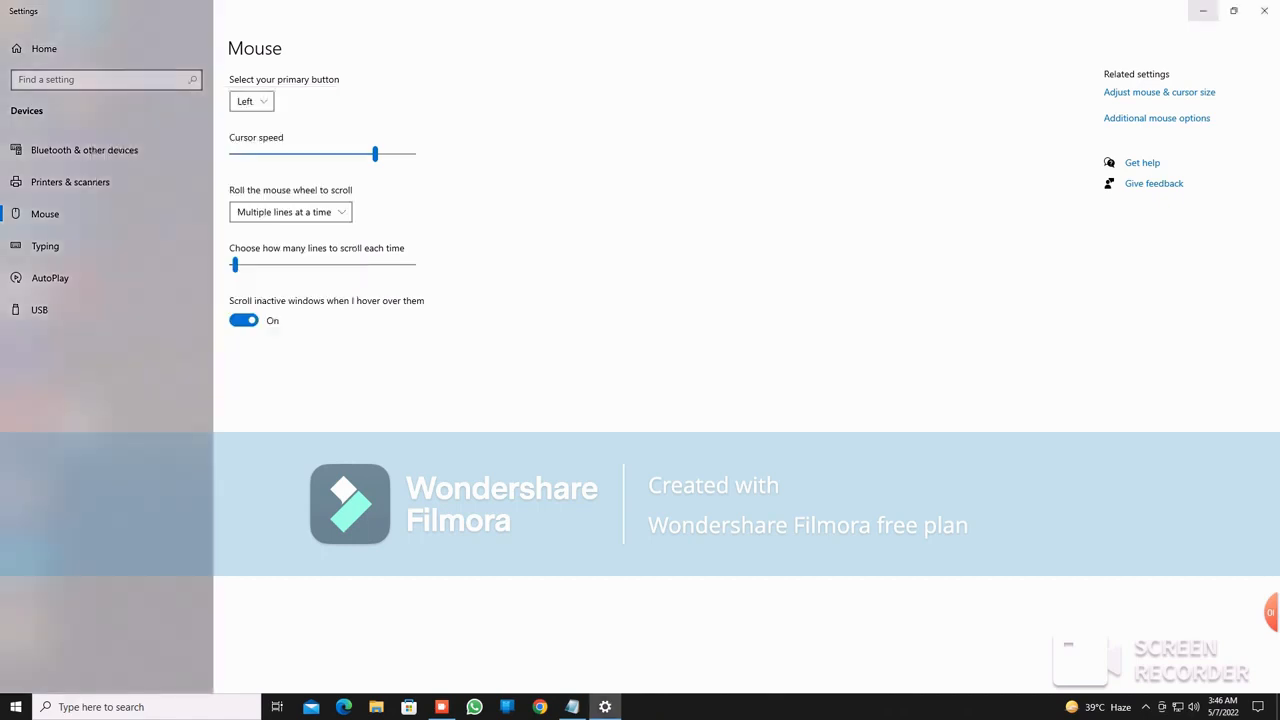
{"action": "left_click", "coordinate": [1203, 11]}
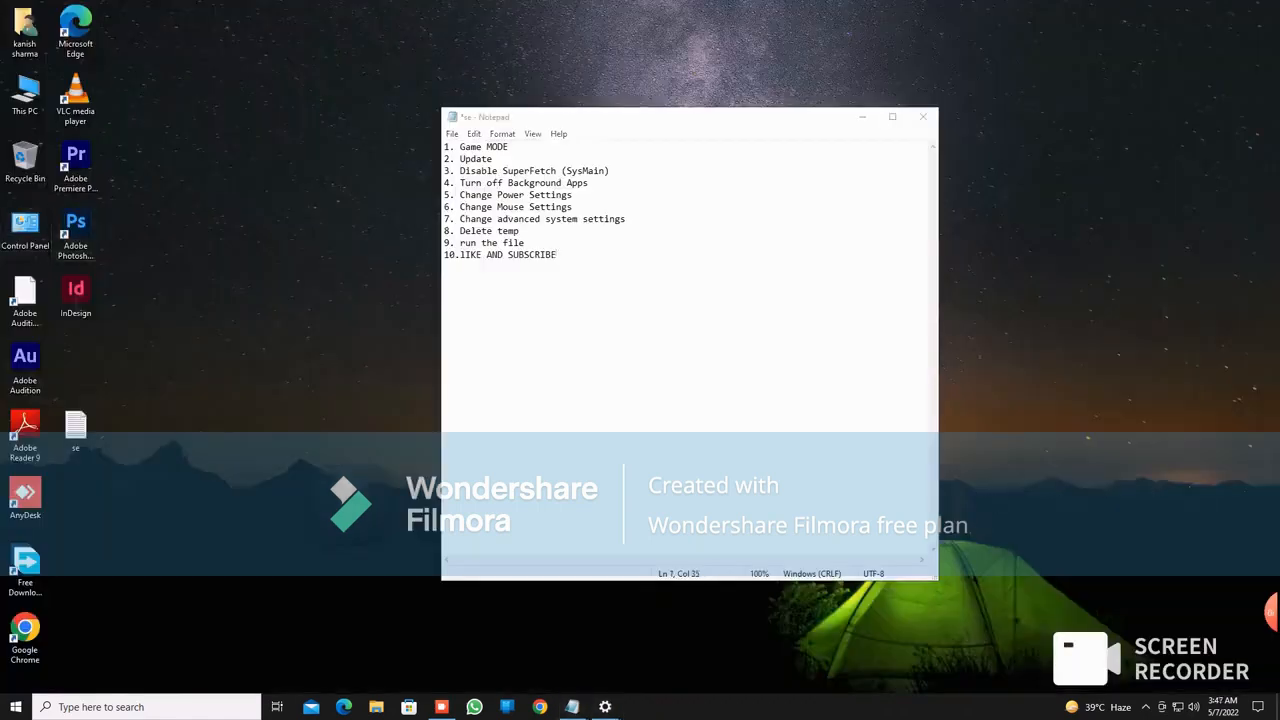
Step: Briefly highlight the "Change advanced system settings" line in the Notepad checklist
{"action": "right_click", "coordinate": [223, 245]}
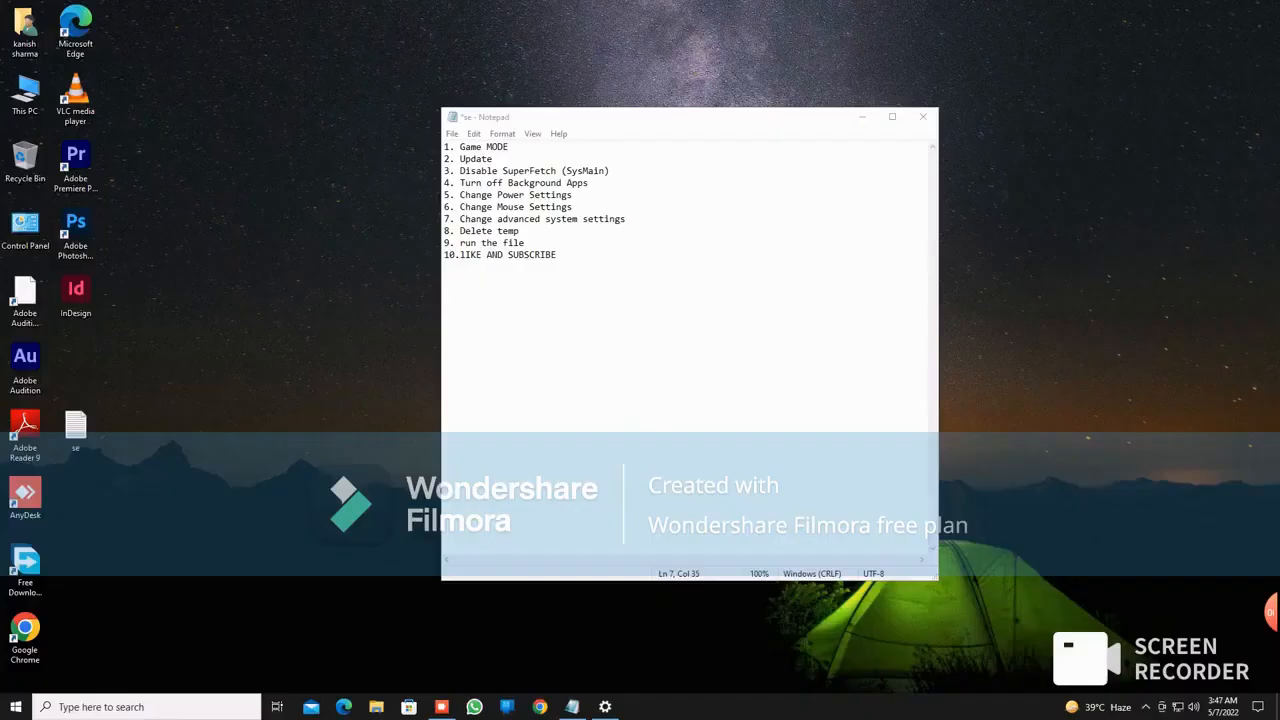
{"action": "left_click_drag", "start_coordinate": [444, 219], "coordinate": [626, 219]}
{"action": "left_click", "coordinate": [445, 231]}
{"action": "key", "text": "shift+Up"}
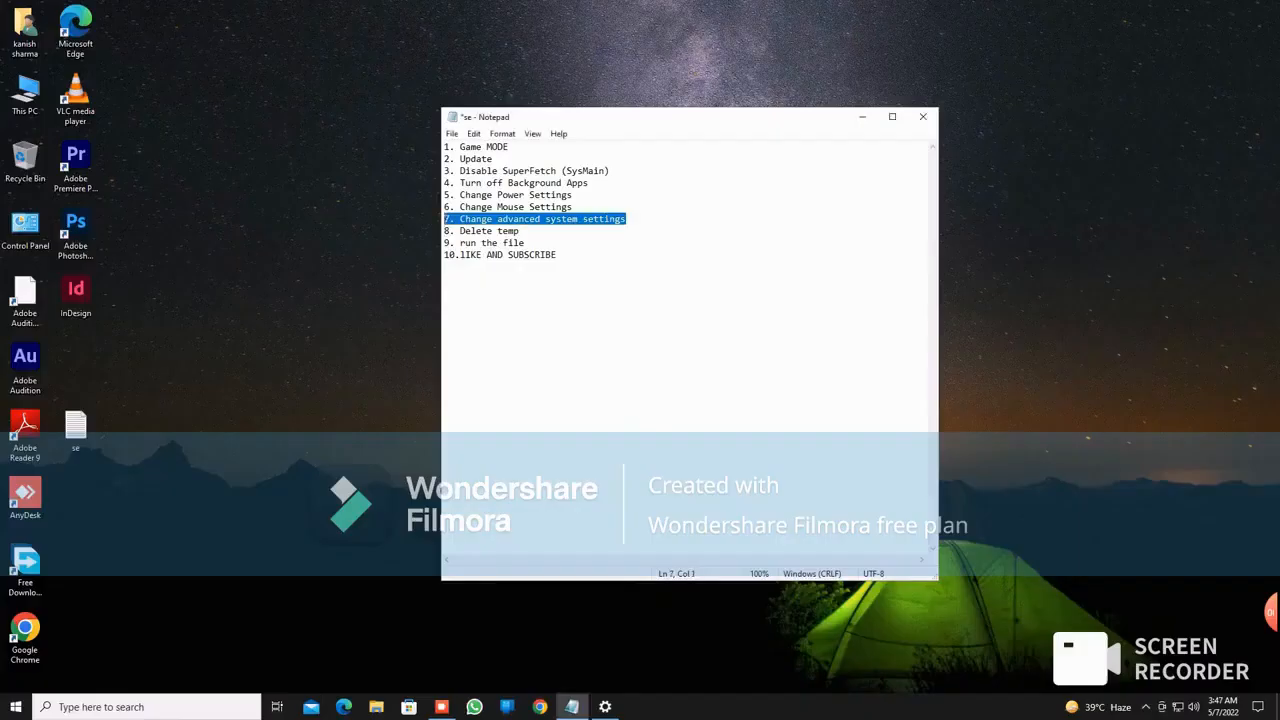
{"action": "left_click", "coordinate": [557, 255]}
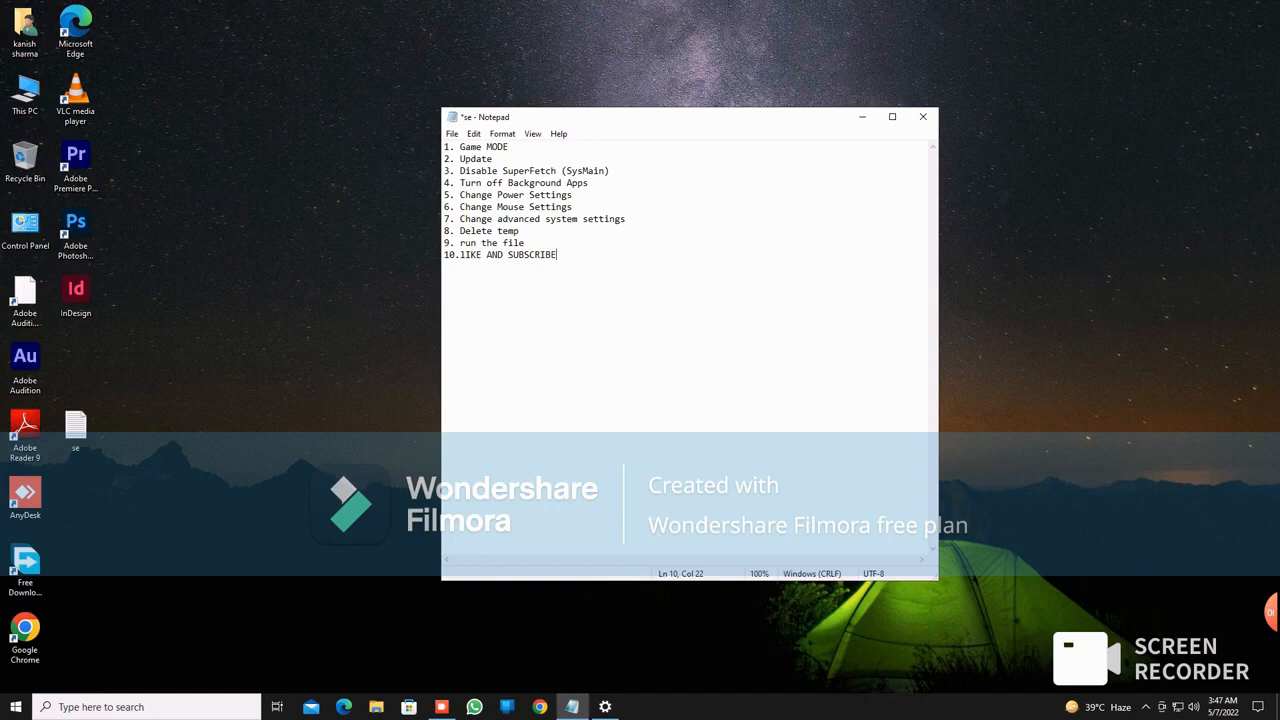
Step: Open the advanced System Properties, move the dialog over the checklist, and open the Performance settings
{"action": "key", "text": "super"}
{"action": "type", "text": "view"}
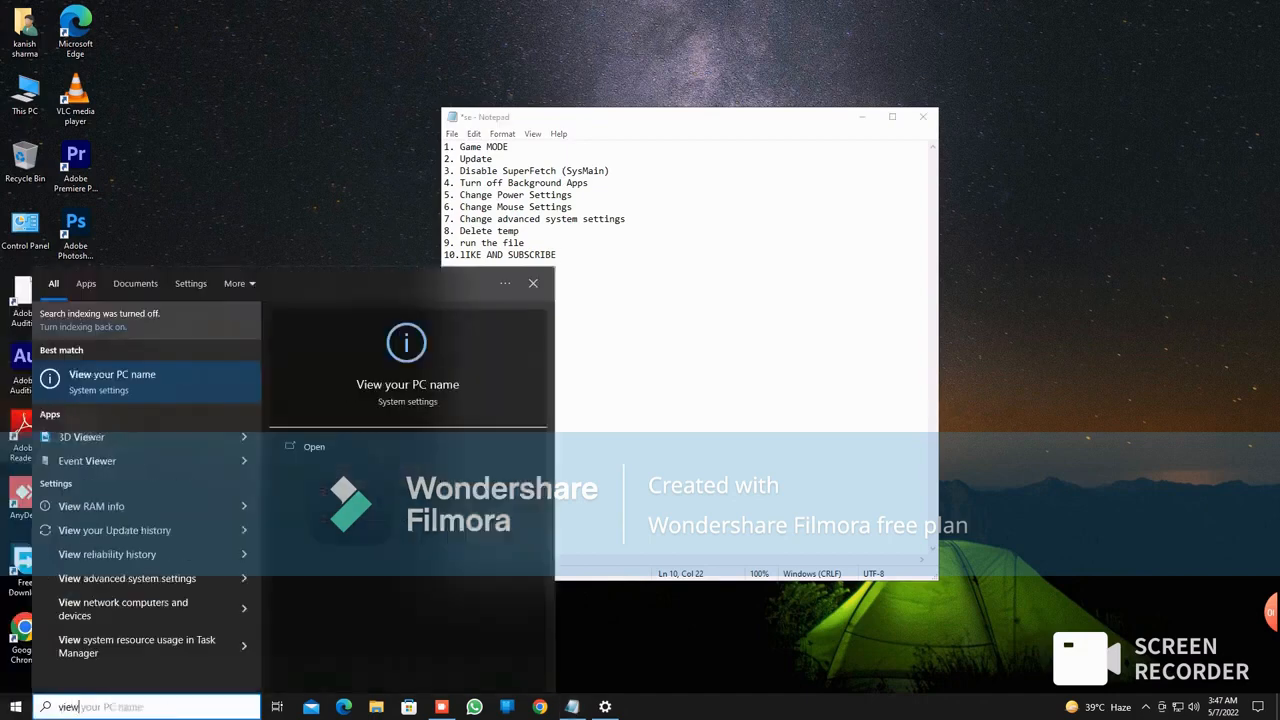
{"action": "type", "text": " a"}
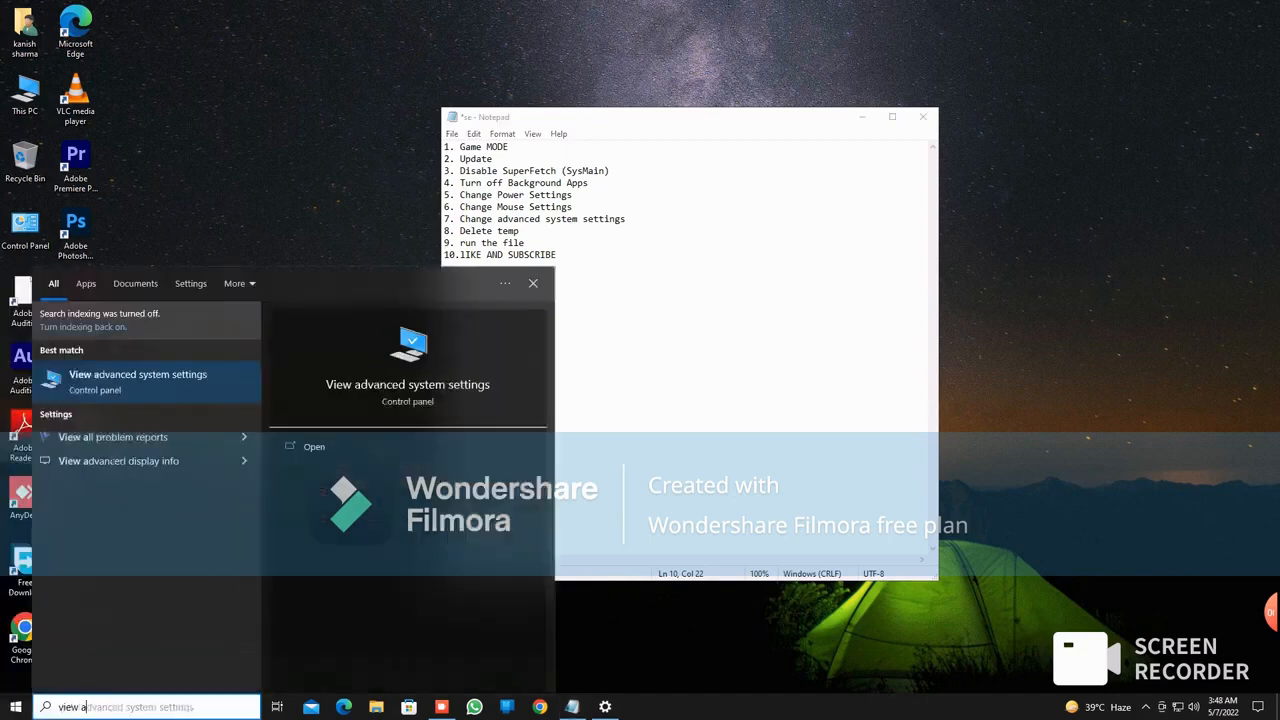
{"action": "key", "text": "Return"}
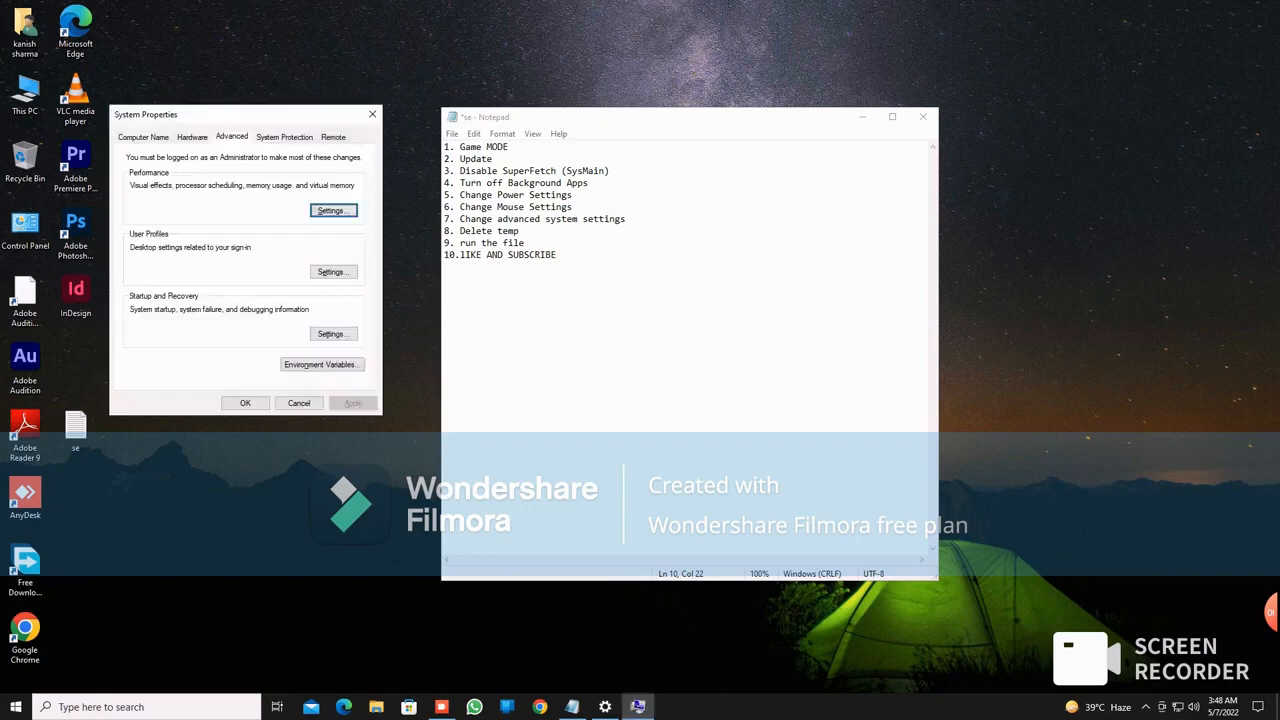
{"action": "left_click_drag", "start_coordinate": [240, 114], "coordinate": [680, 189]}
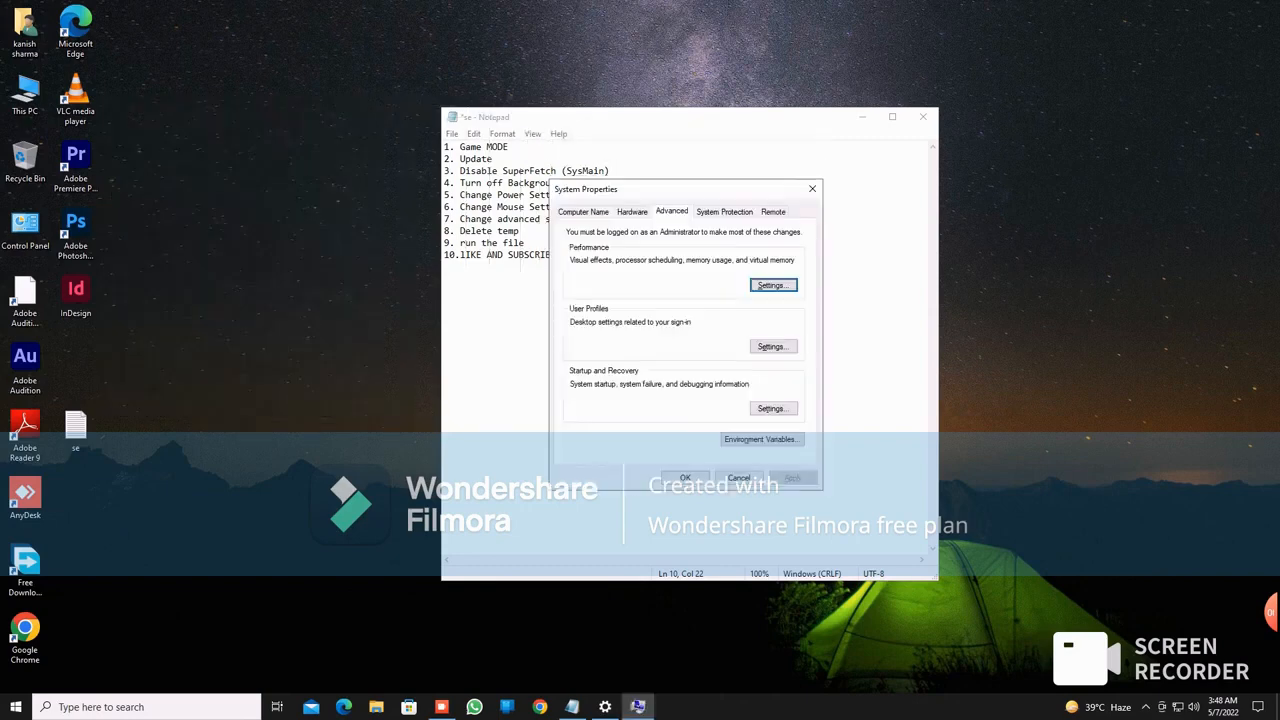
{"action": "left_click", "coordinate": [774, 285]}
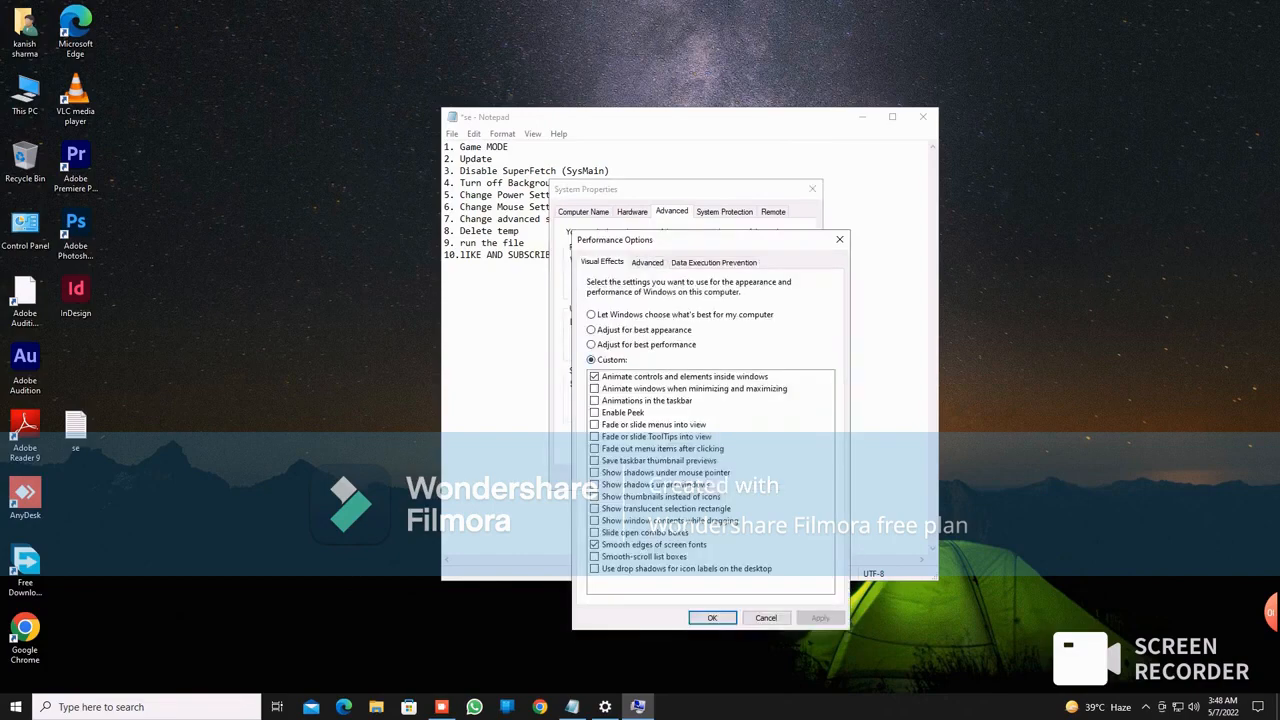
Step: Apply the Custom visual effects with "Animate controls and elements inside windows" enabled, and close Performance Options
{"action": "left_click", "coordinate": [684, 377]}
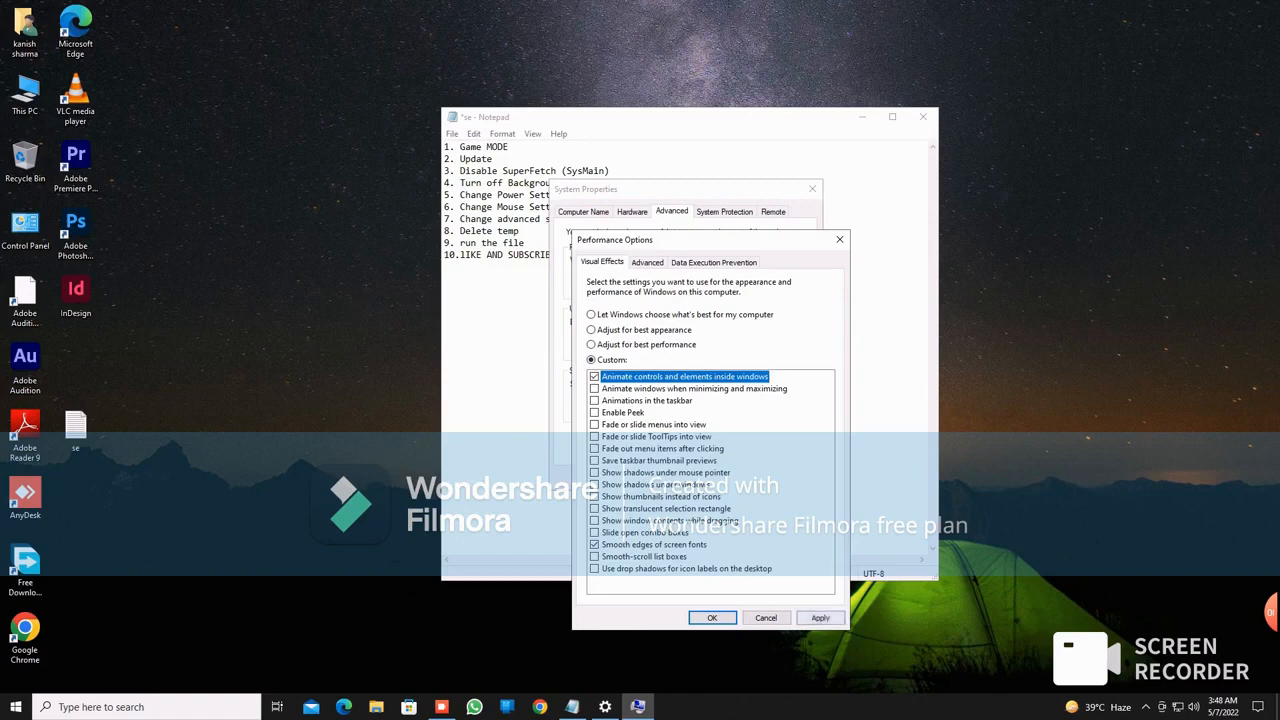
{"action": "left_click", "coordinate": [820, 618]}
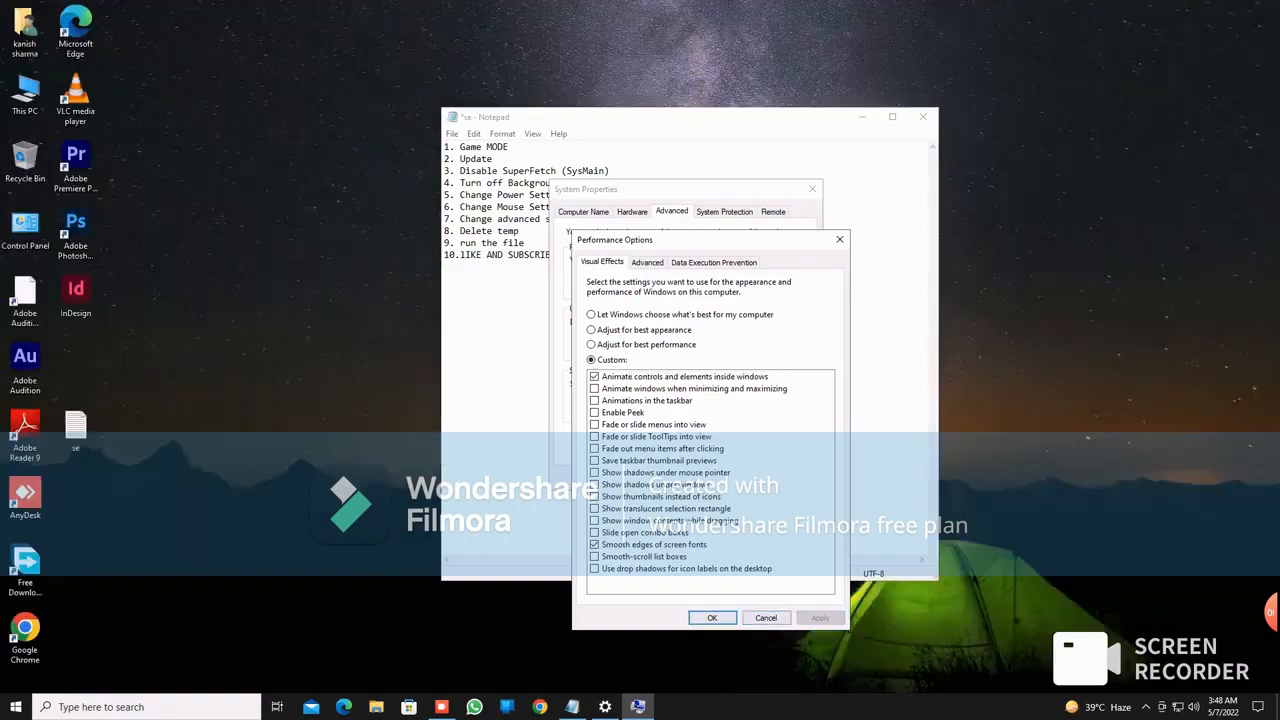
{"action": "left_click", "coordinate": [712, 618]}
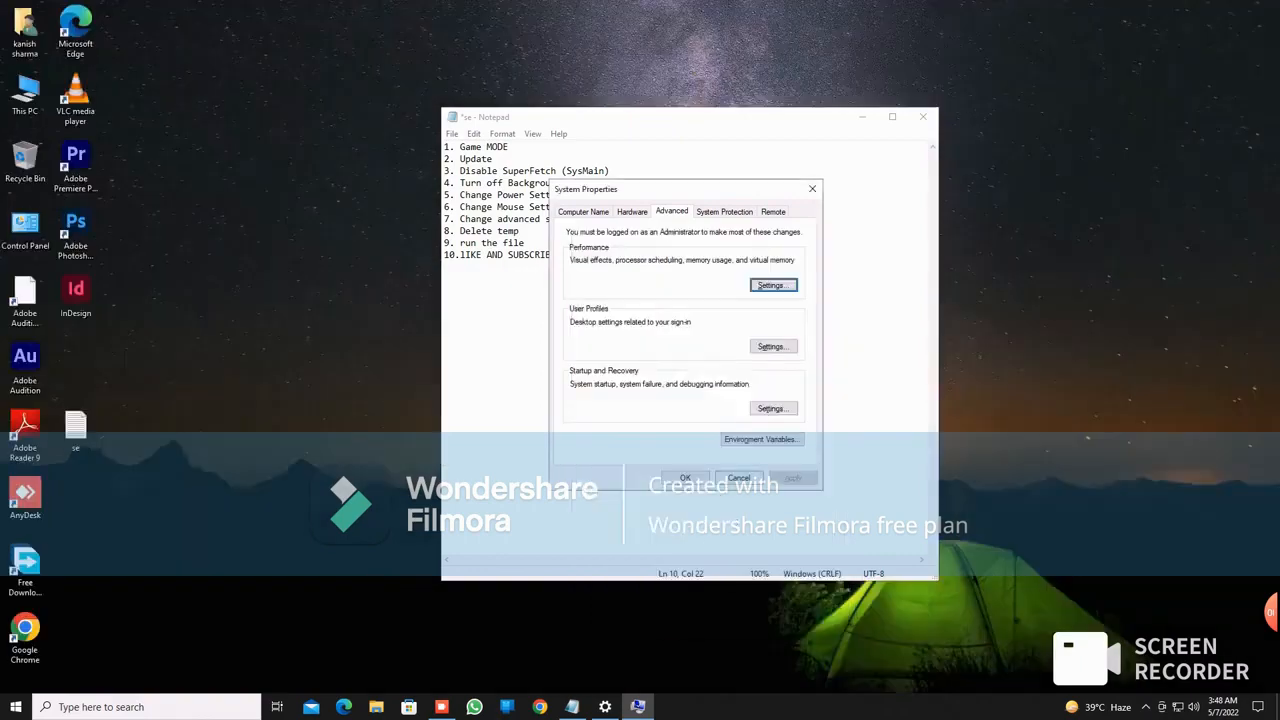
Step: Confirm and close the System Properties dialog, and refresh the desktop
{"action": "left_click", "coordinate": [685, 478]}
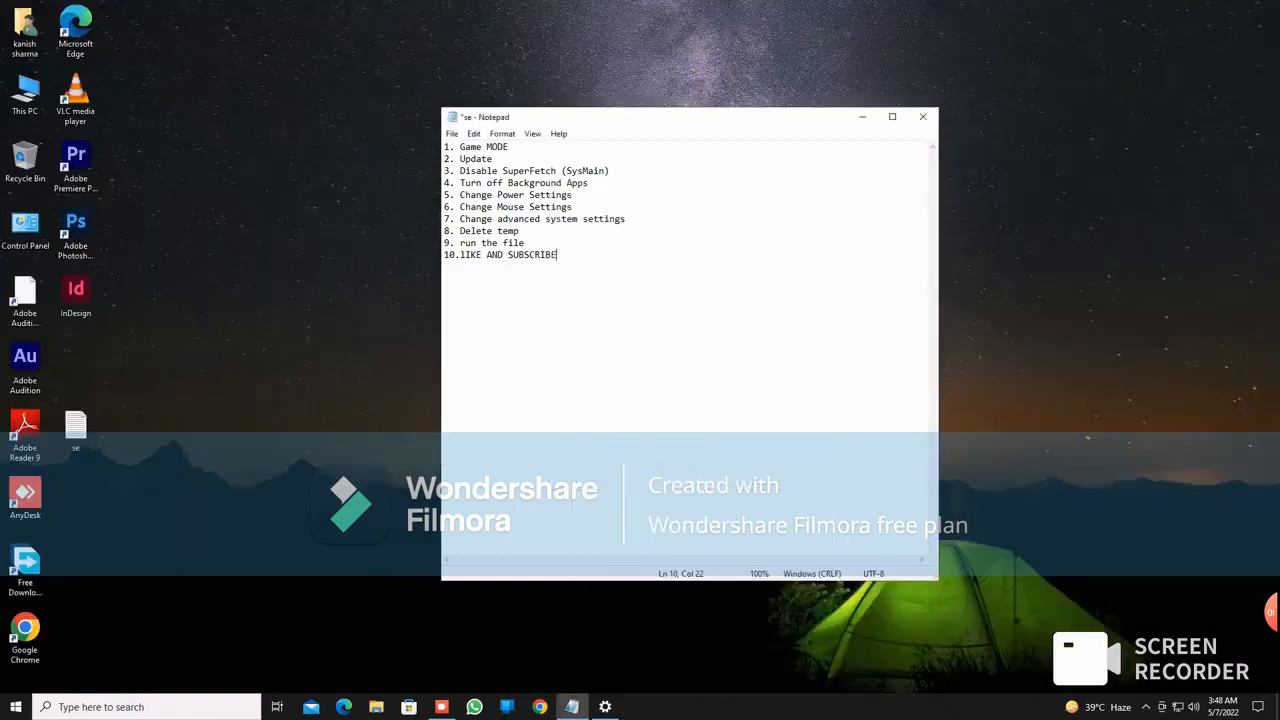
{"action": "right_click", "coordinate": [1180, 315]}
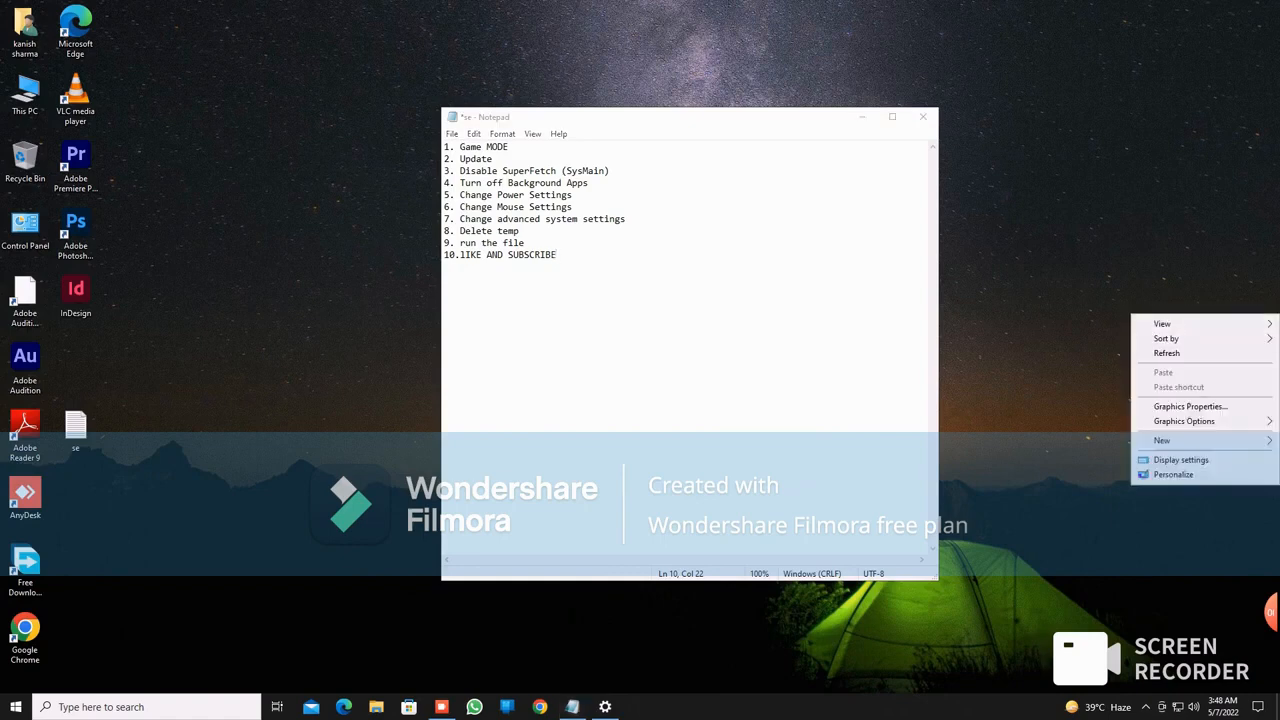
{"action": "left_click", "coordinate": [1166, 353]}
Step: Briefly highlight the "Delete temp" line in the Notepad checklist and clear the selection
{"action": "left_click", "coordinate": [520, 231]}
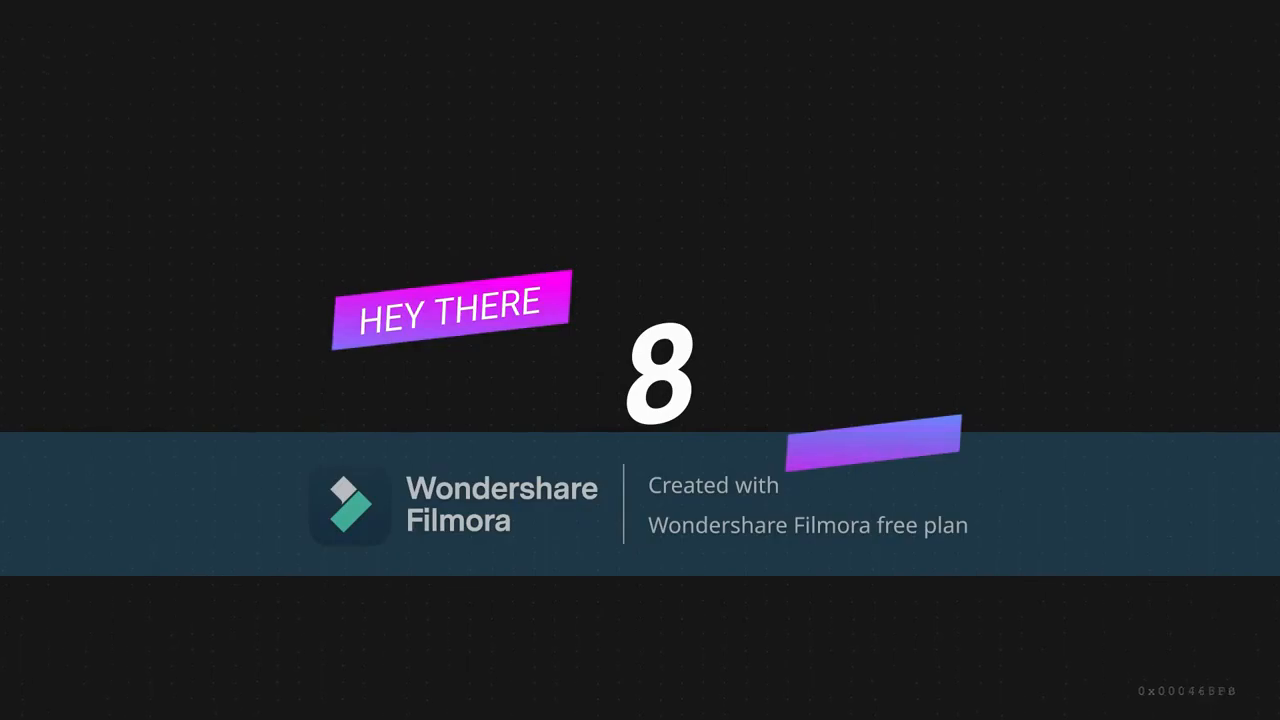
{"action": "key", "text": "shift+Home"}
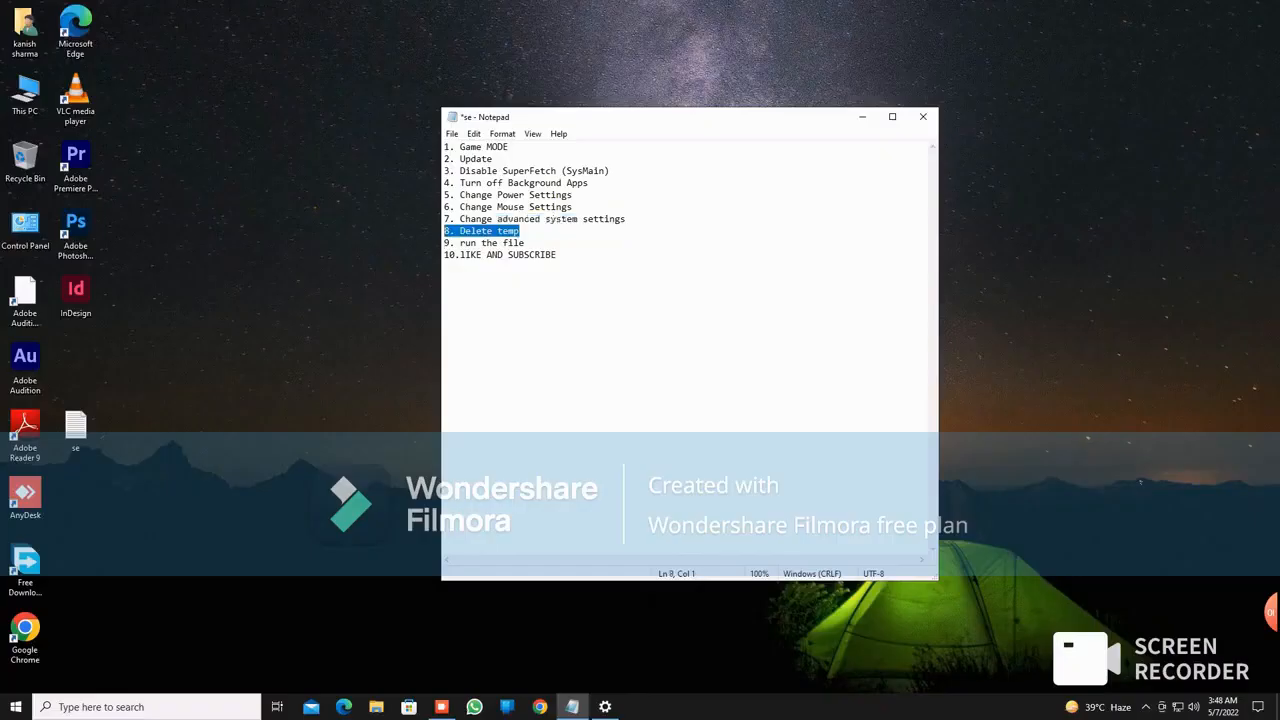
{"action": "key", "text": "shift+Up"}
{"action": "left_click", "coordinate": [558, 255]}
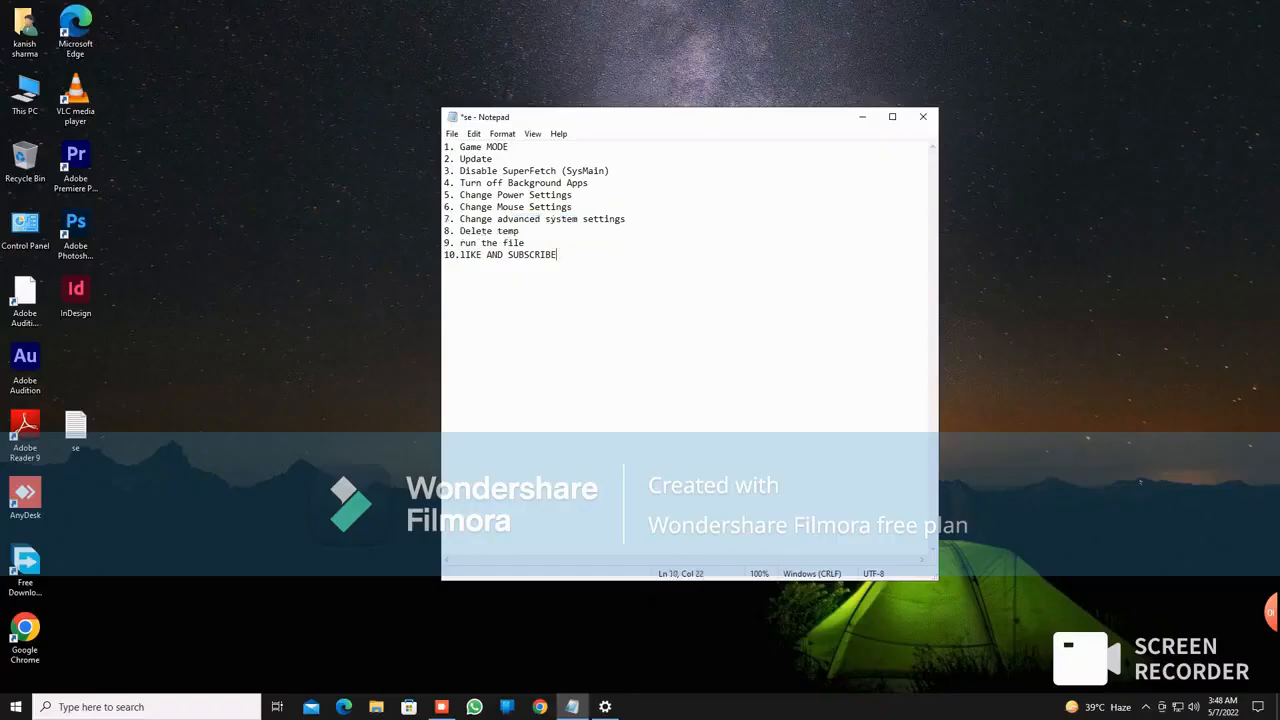
{"action": "key", "text": "Up"}
{"action": "key", "text": "Up"}
{"action": "key", "text": "shift+Home"}
{"action": "left_click", "coordinate": [558, 255]}
Step: Run temp from the Run dialog, moved over the checklist, and close the window it opens
{"action": "key", "text": "super+r"}
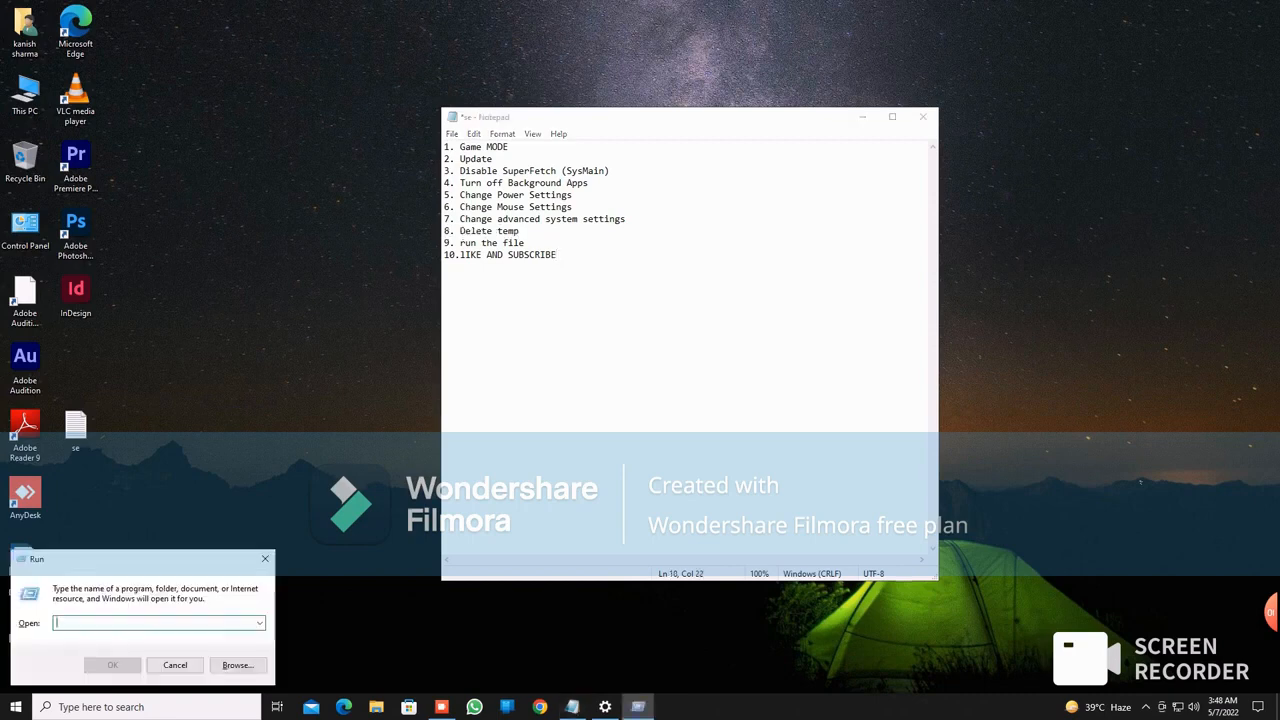
{"action": "left_click_drag", "start_coordinate": [140, 559], "coordinate": [756, 321]}
{"action": "type", "text": "t"}
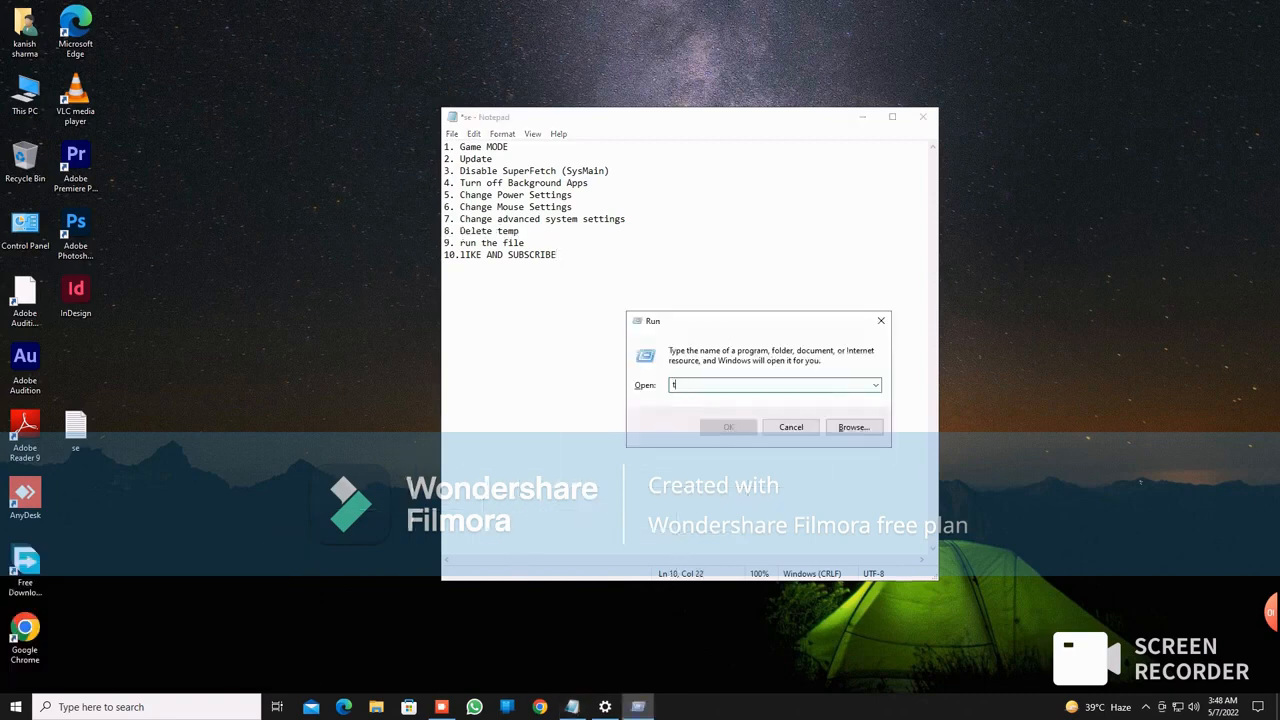
{"action": "type", "text": "emp"}
{"action": "key", "text": "Return"}
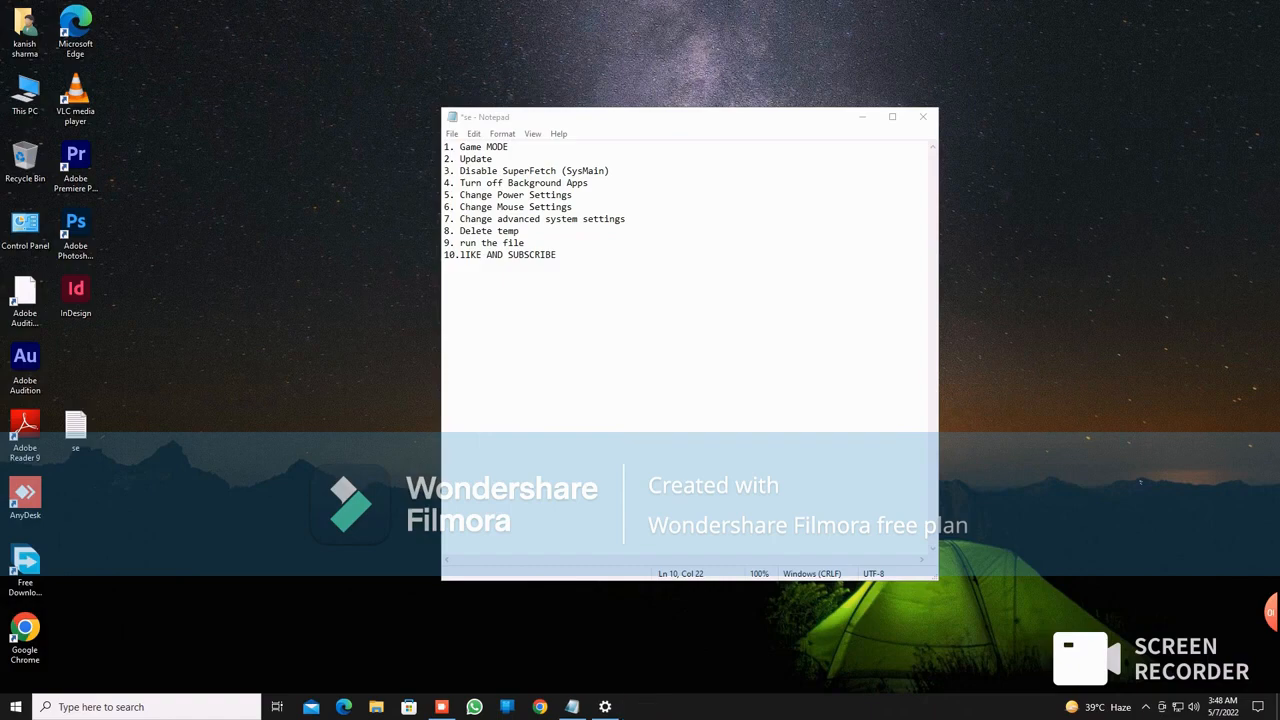
{"action": "key", "text": "alt+F4"}
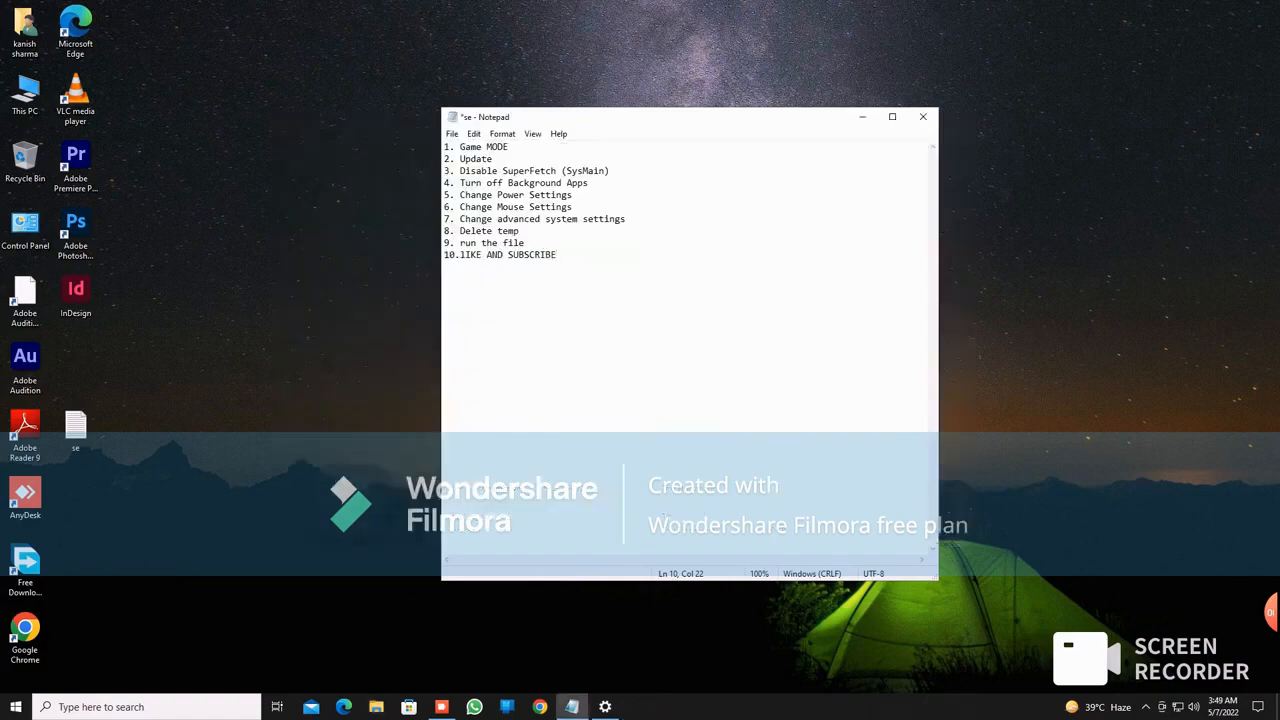
Step: Open the user's temporary files folder by running %temp% from the Run dialog
{"action": "key", "text": "super+r"}
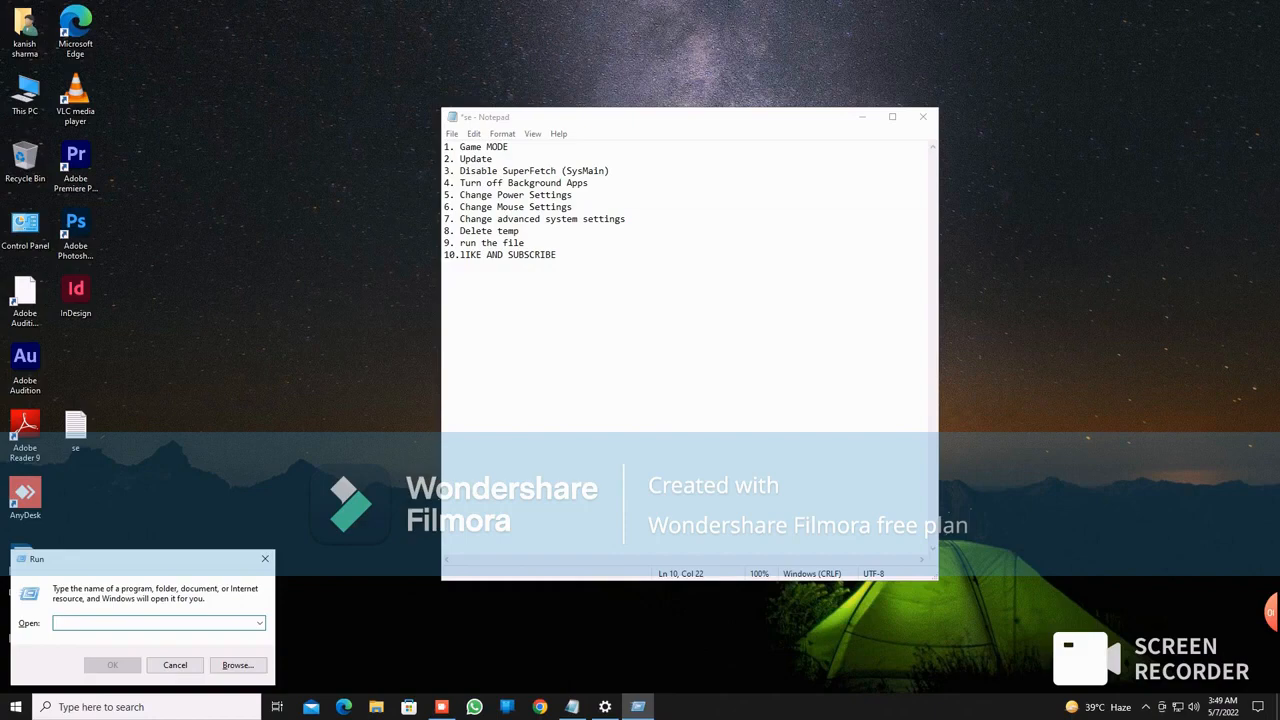
{"action": "type", "text": "%temp"}
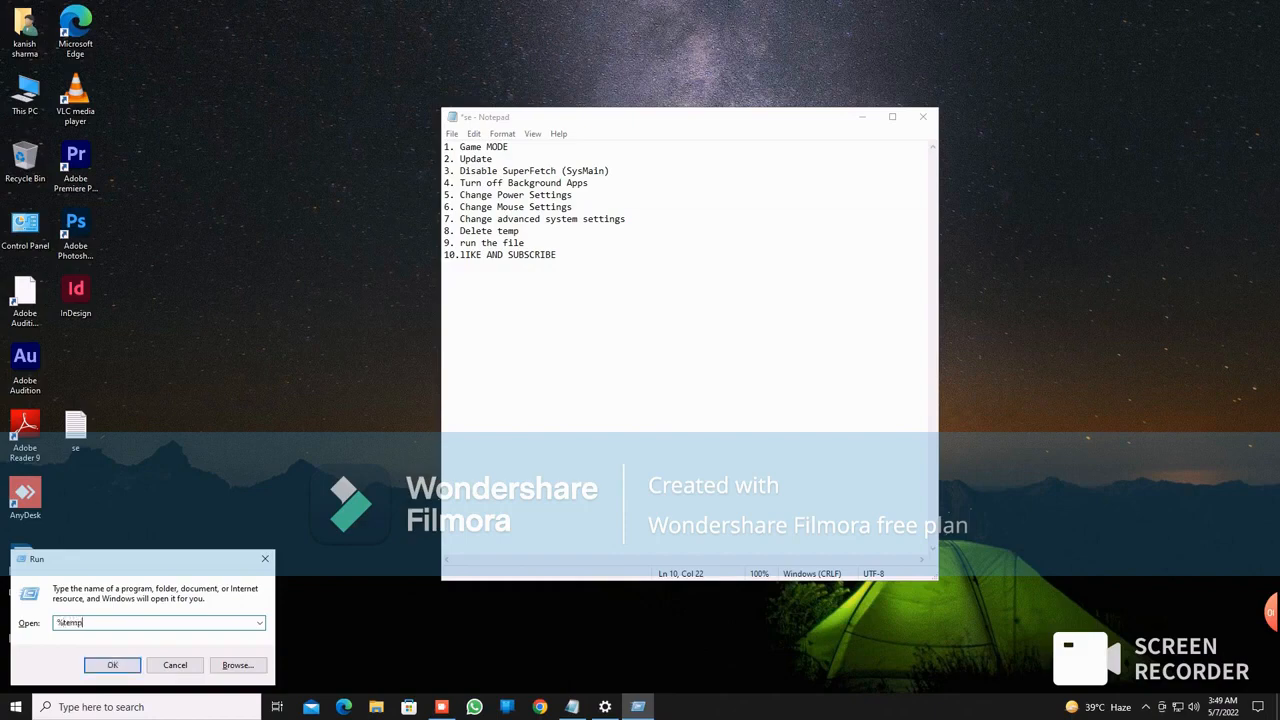
{"action": "type", "text": "%"}
{"action": "key", "text": "Return"}
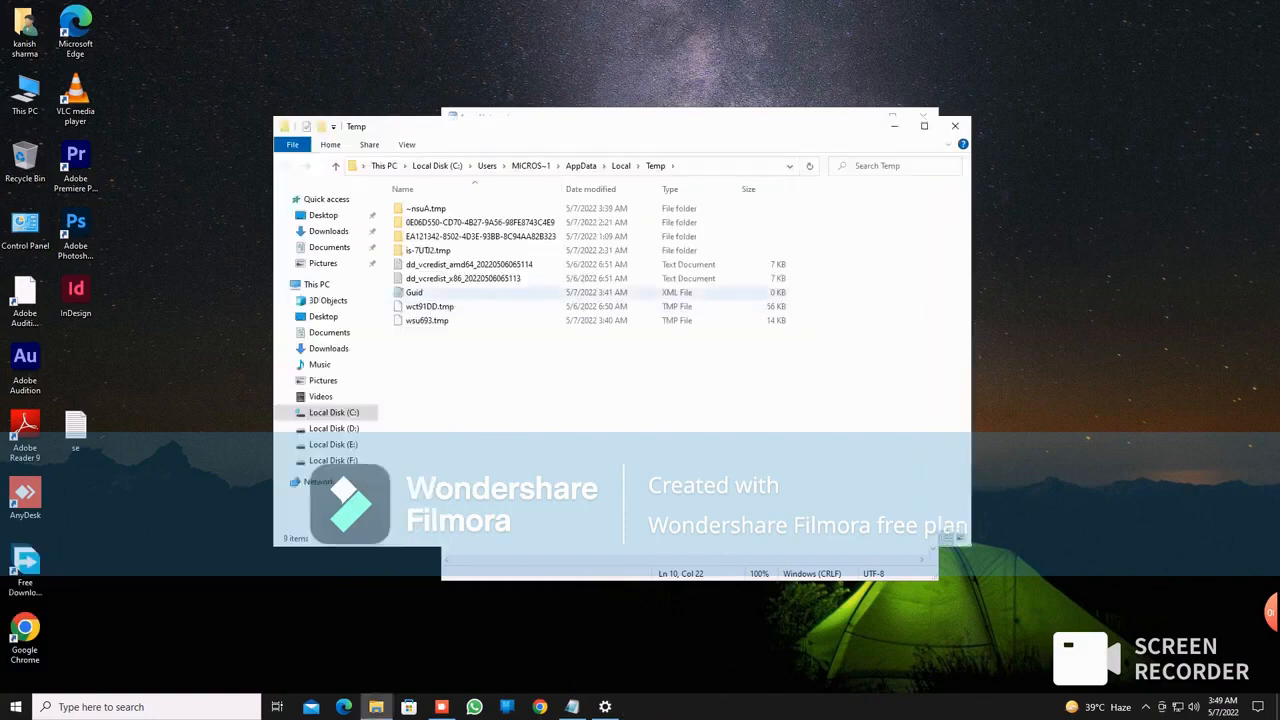
Step: Permanently delete all files and folders in the user's Temp folder
{"action": "key", "text": "ctrl+a"}
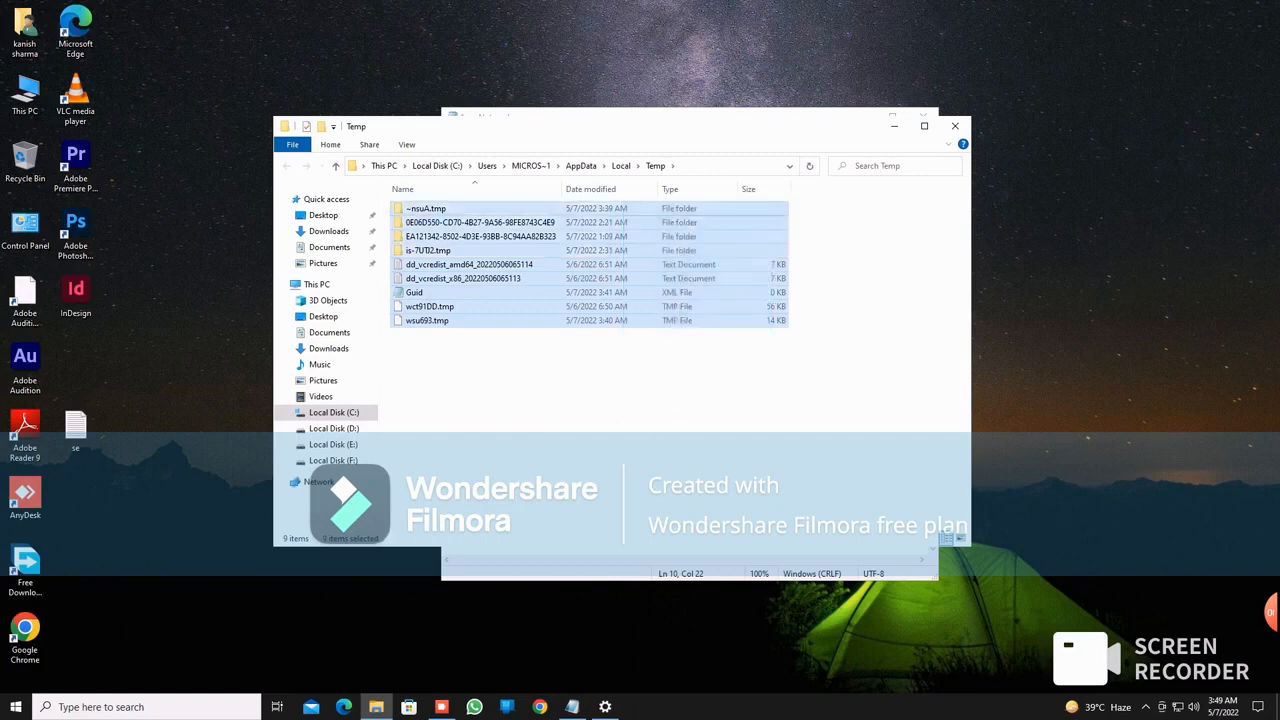
{"action": "key", "text": "shift+Delete"}
{"action": "key", "text": "Return"}
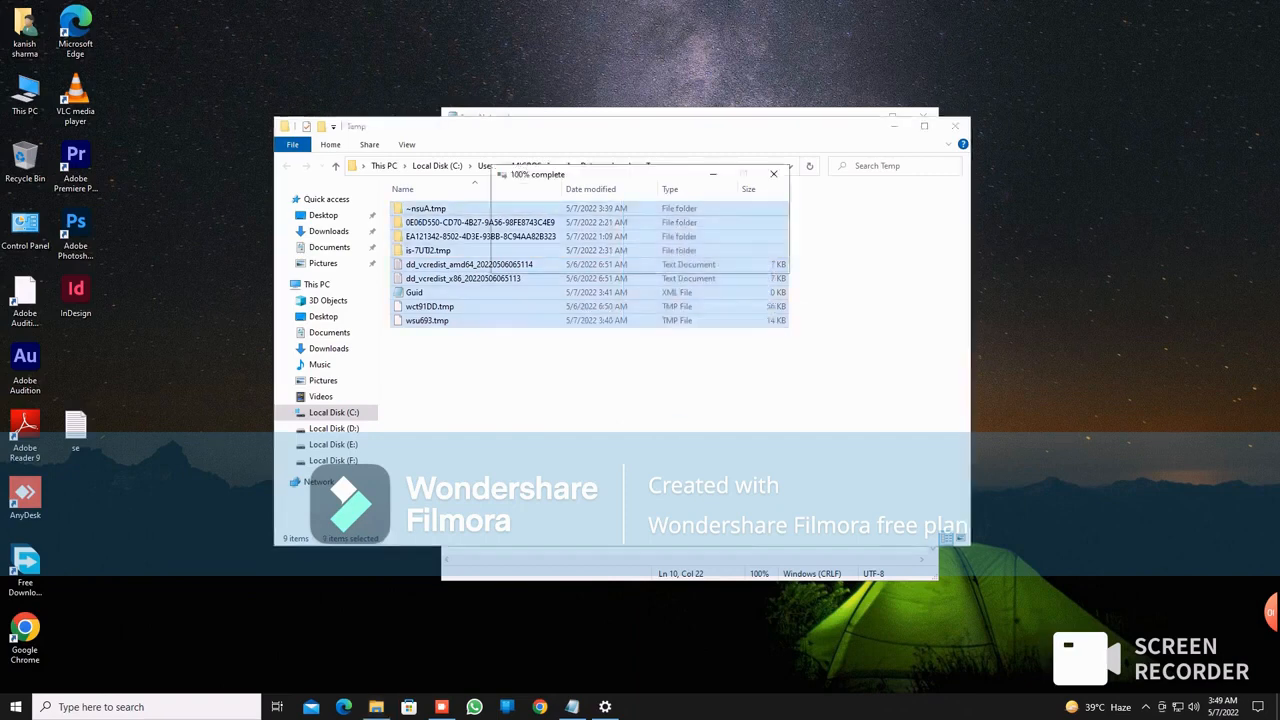
{"action": "key", "text": "Tab"}
{"action": "key", "text": "Return"}
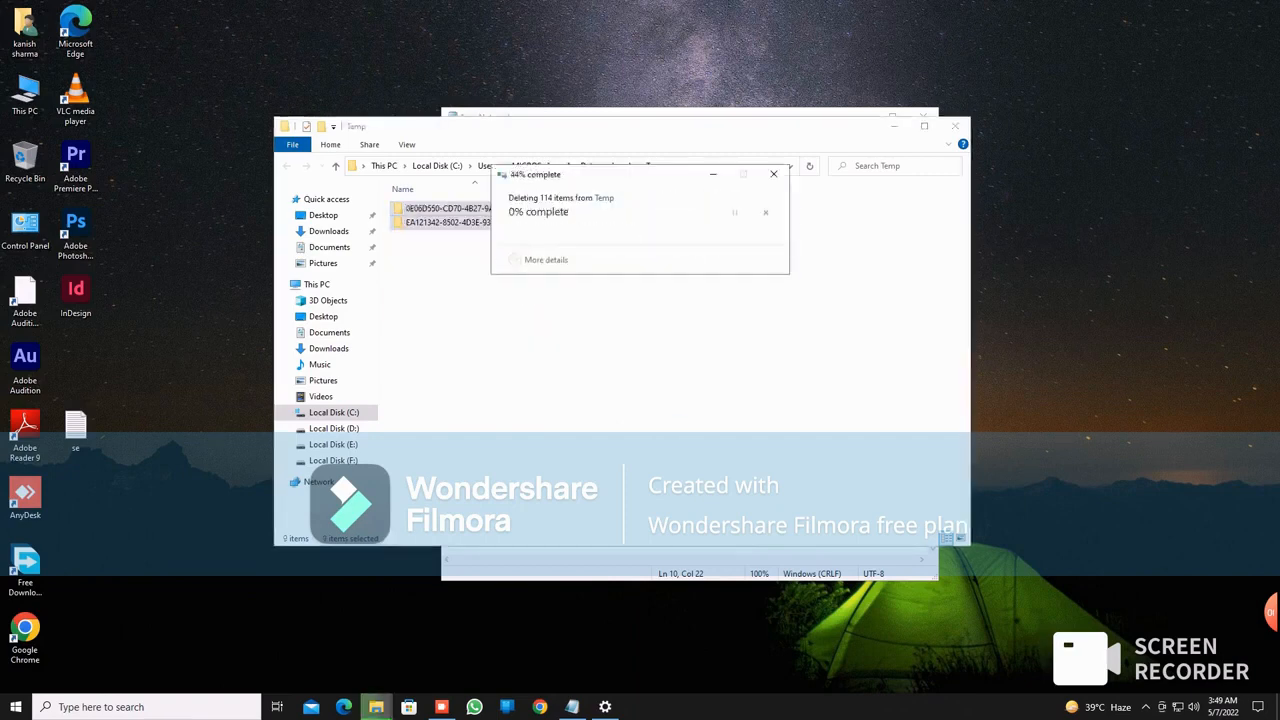
{"action": "key", "text": "Return"}
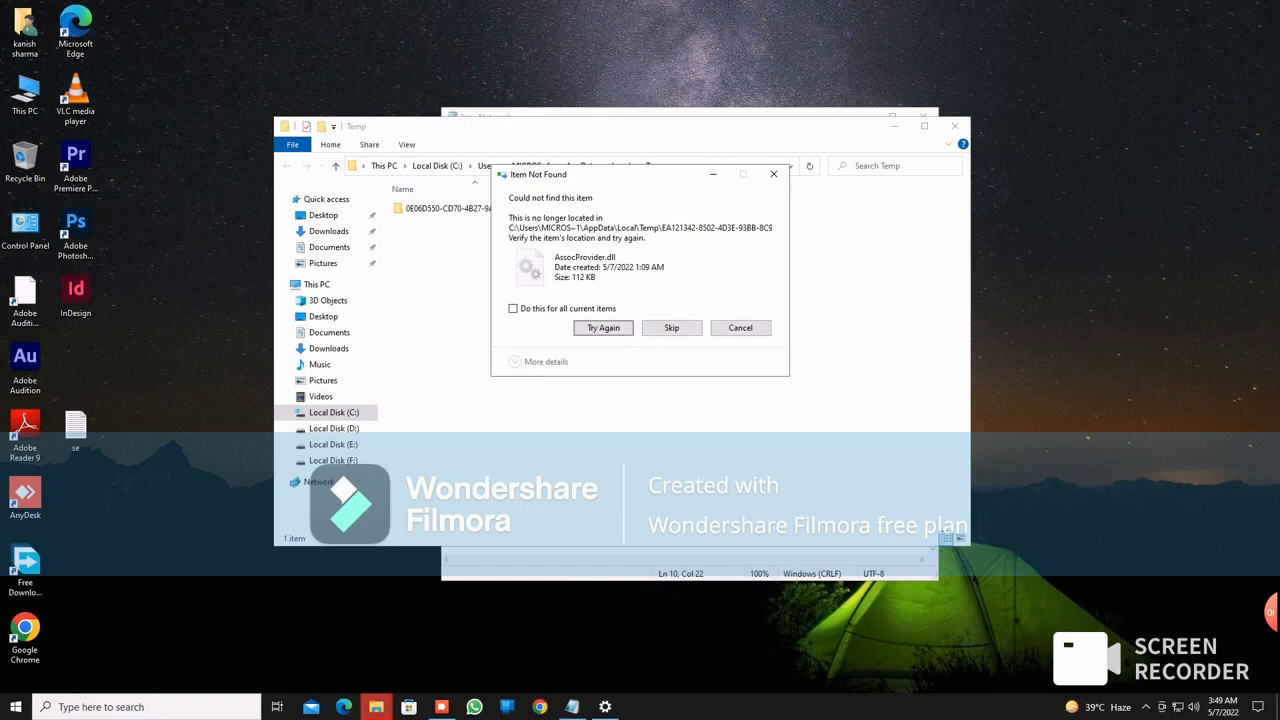
Step: Skip several items that cannot be found, cancel the rest of the deletion, and close the Temp folder
{"action": "left_click", "coordinate": [672, 328]}
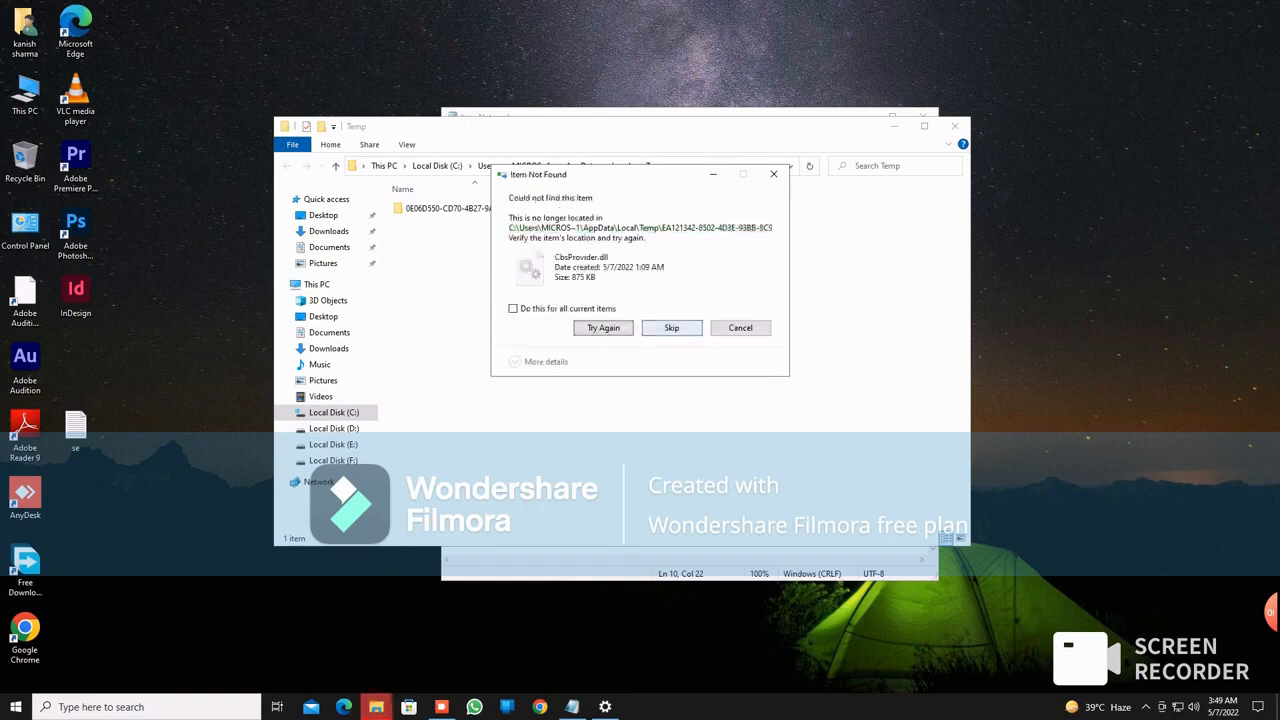
{"action": "key", "text": "Return"}
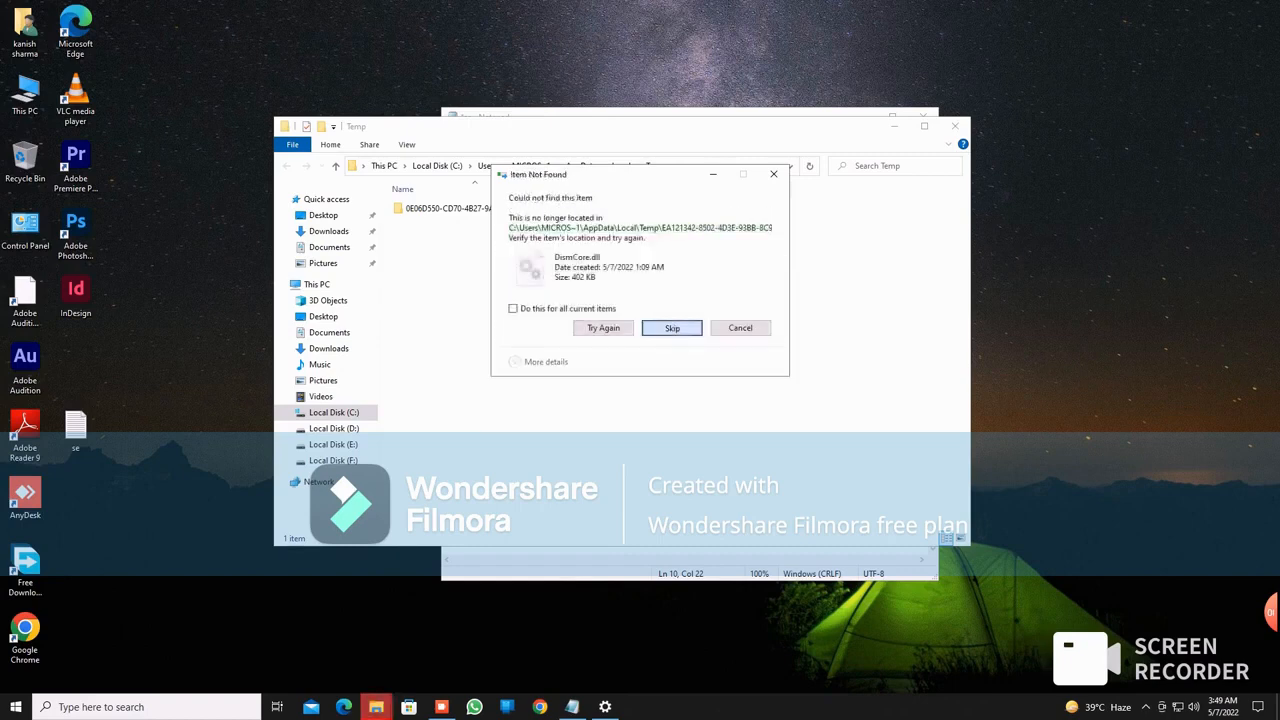
{"action": "key", "text": "Return"}
{"action": "key", "text": "Return"}
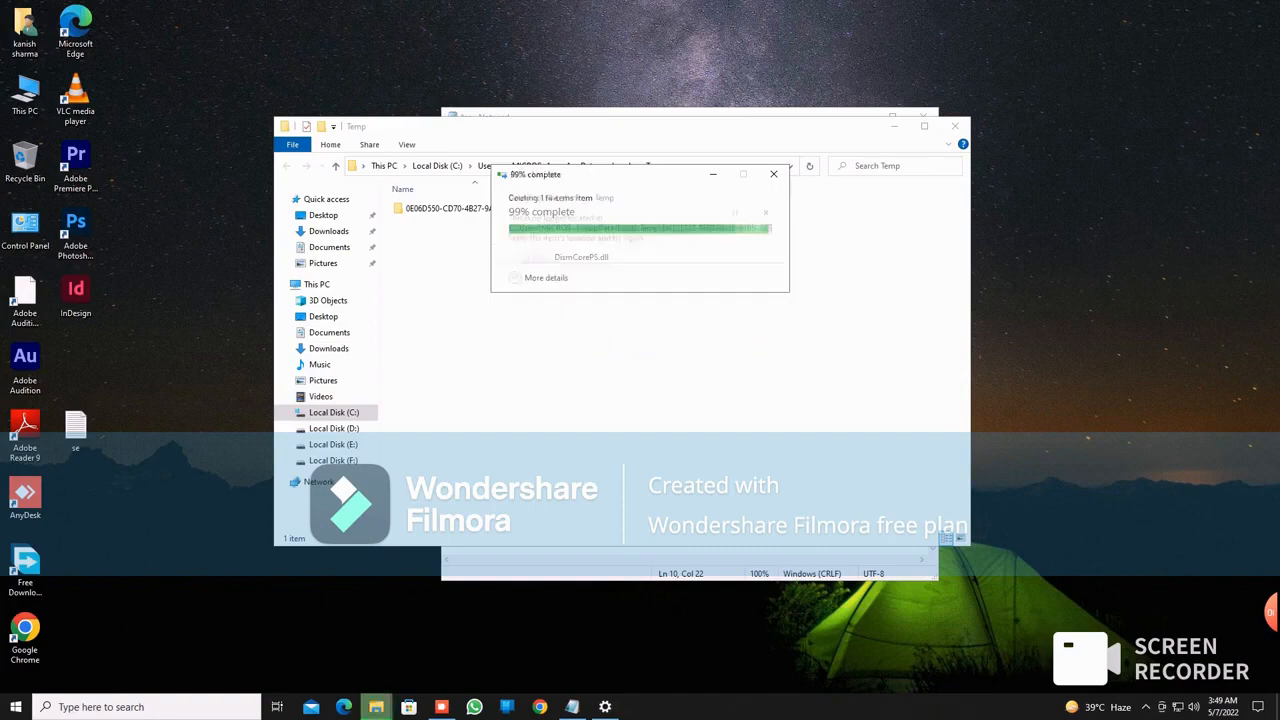
{"action": "key", "text": "Tab"}
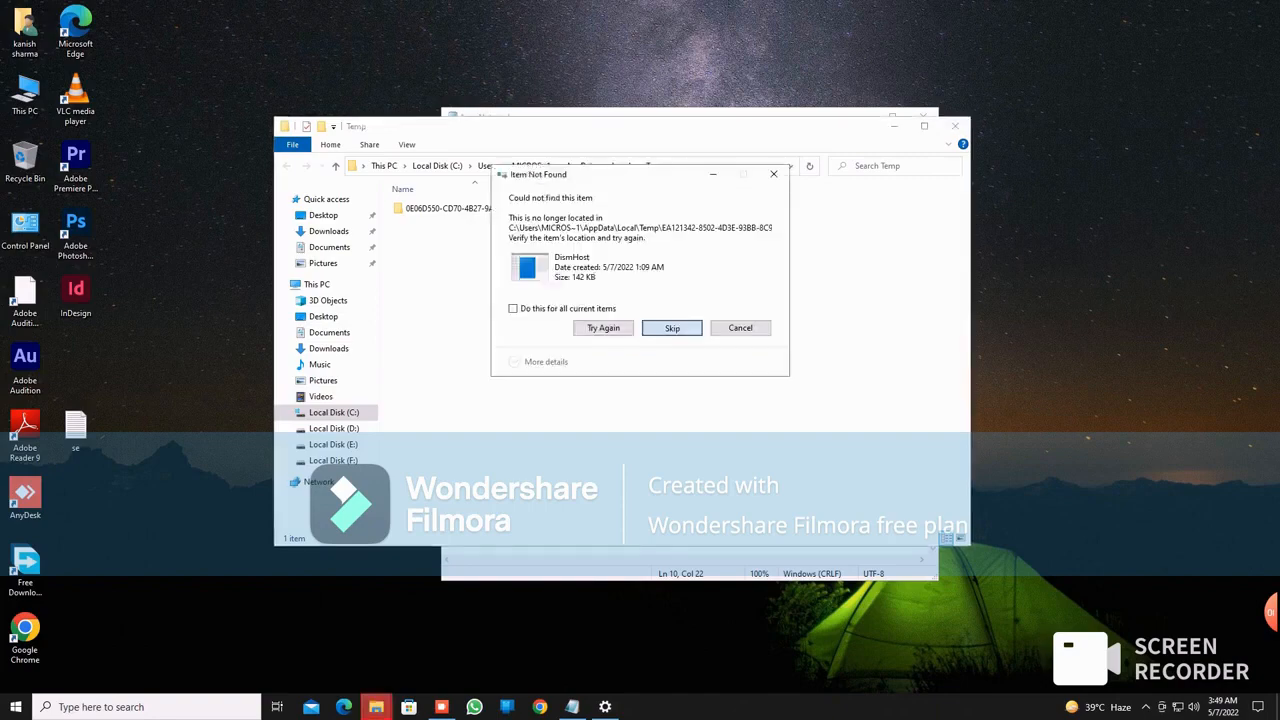
{"action": "key", "text": "Return"}
{"action": "left_click", "coordinate": [740, 328]}
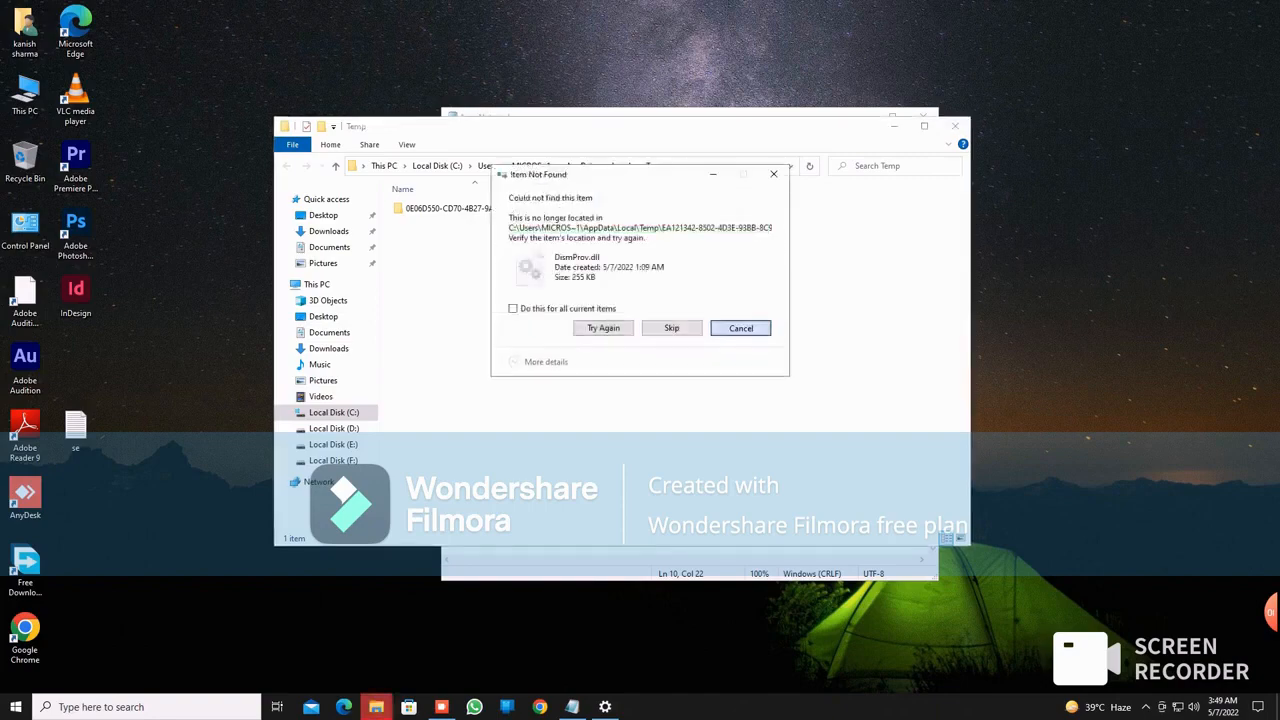
{"action": "left_click", "coordinate": [955, 126]}
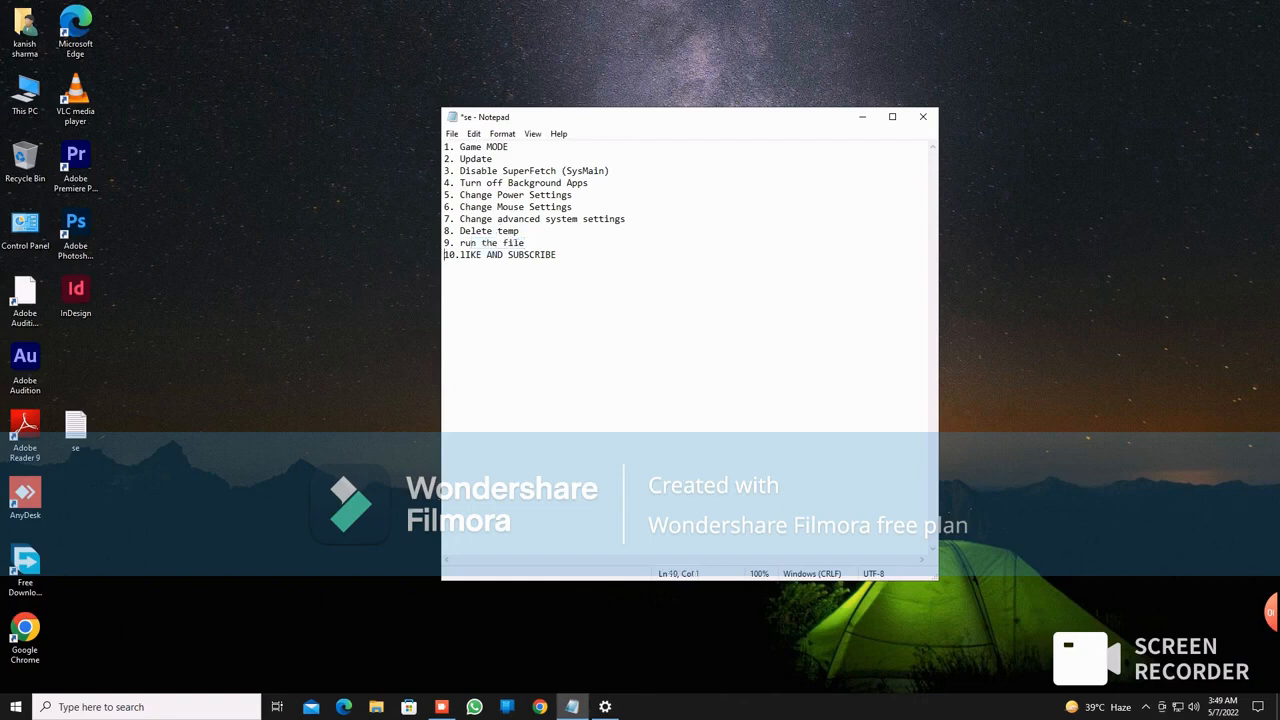
Step: Briefly highlight the "run the file" line in the Notepad checklist and clear the selection
{"action": "key", "text": "shift+Up"}
{"action": "key", "text": "shift+Up"}
{"action": "key", "text": "shift+Down"}
{"action": "key", "text": "shift+Down"}
{"action": "key", "text": "shift+Up"}
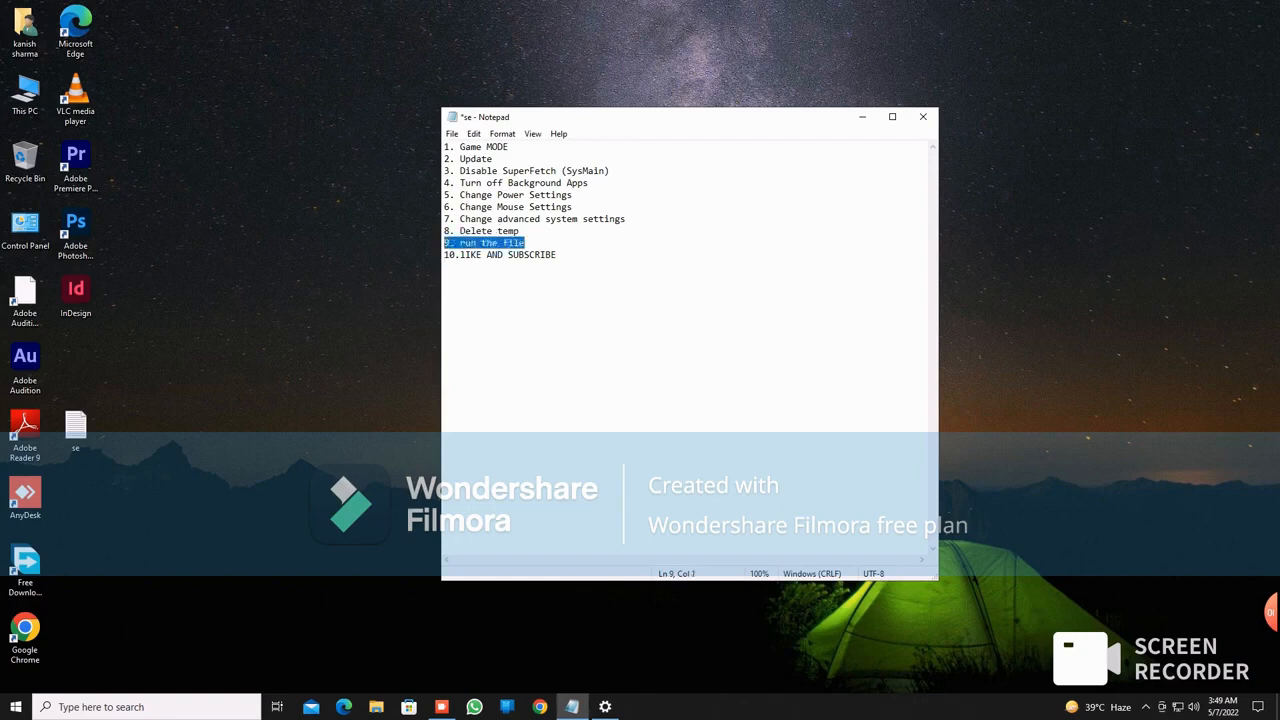
{"action": "left_click", "coordinate": [557, 255]}
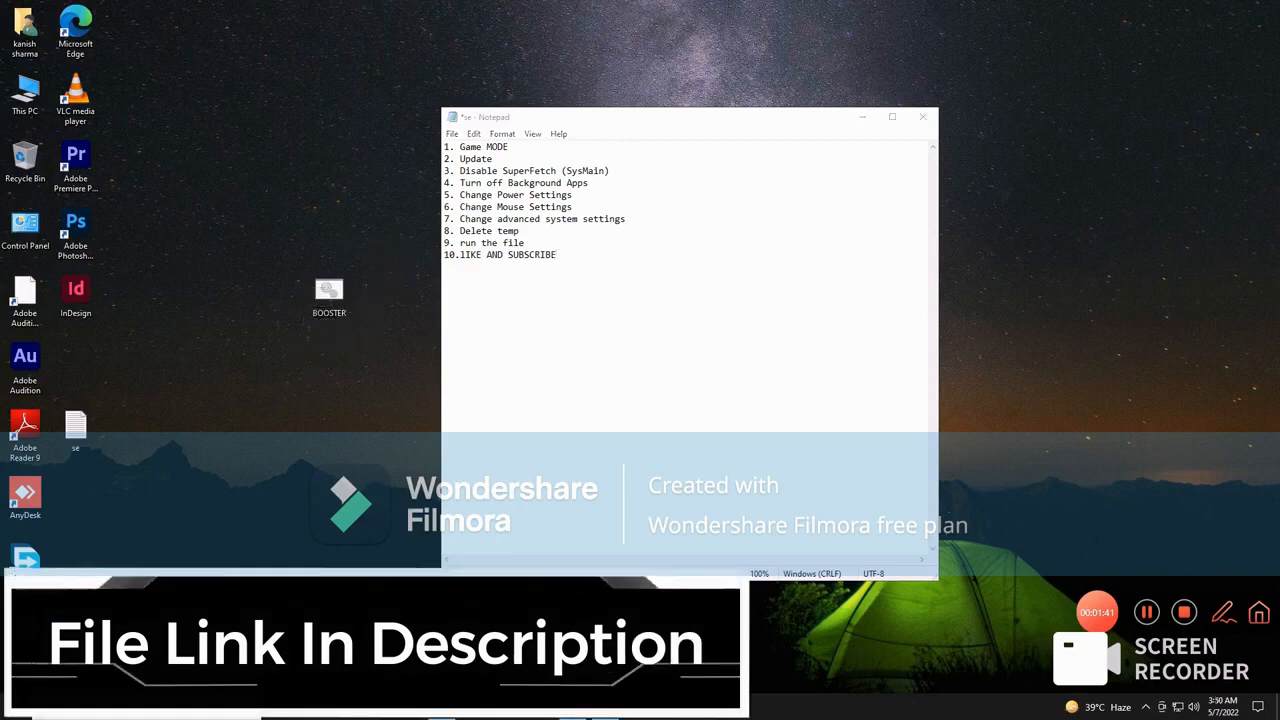
Step: Run the BOOSTER file on the desktop as administrator and close its command window during the image health scan
{"action": "left_click_drag", "start_coordinate": [329, 292], "coordinate": [380, 292]}
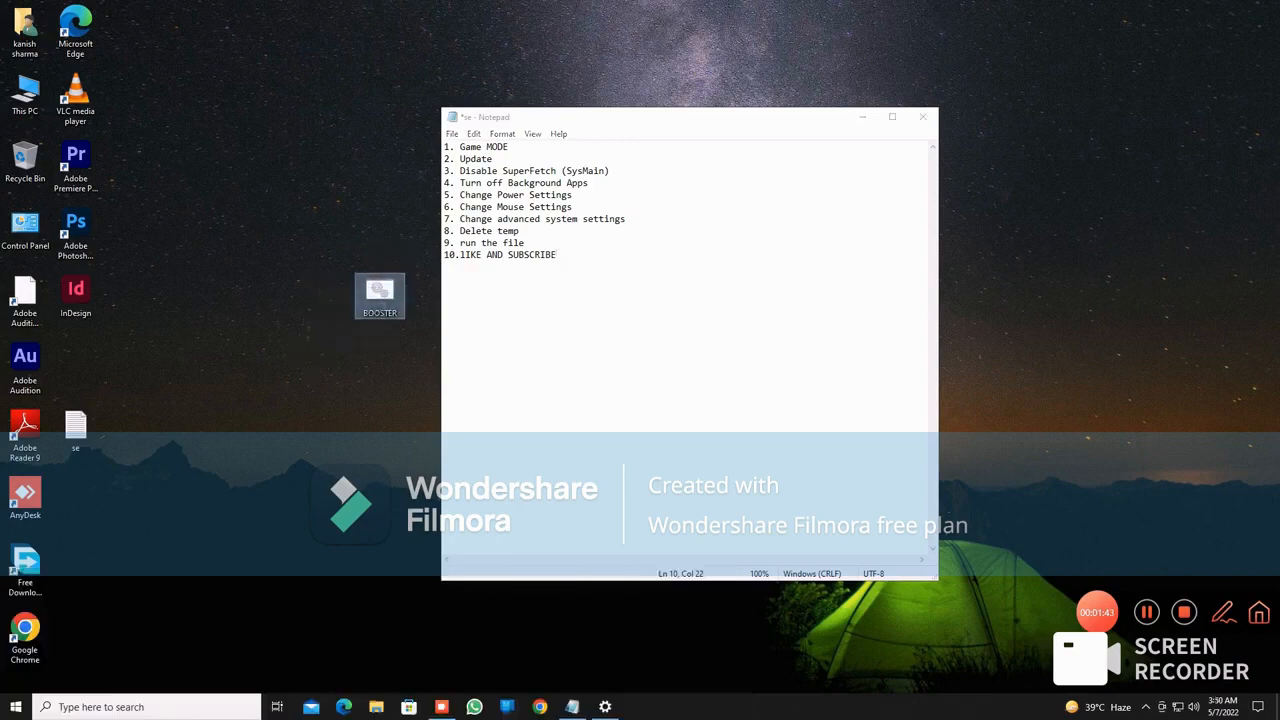
{"action": "right_click", "coordinate": [379, 295]}
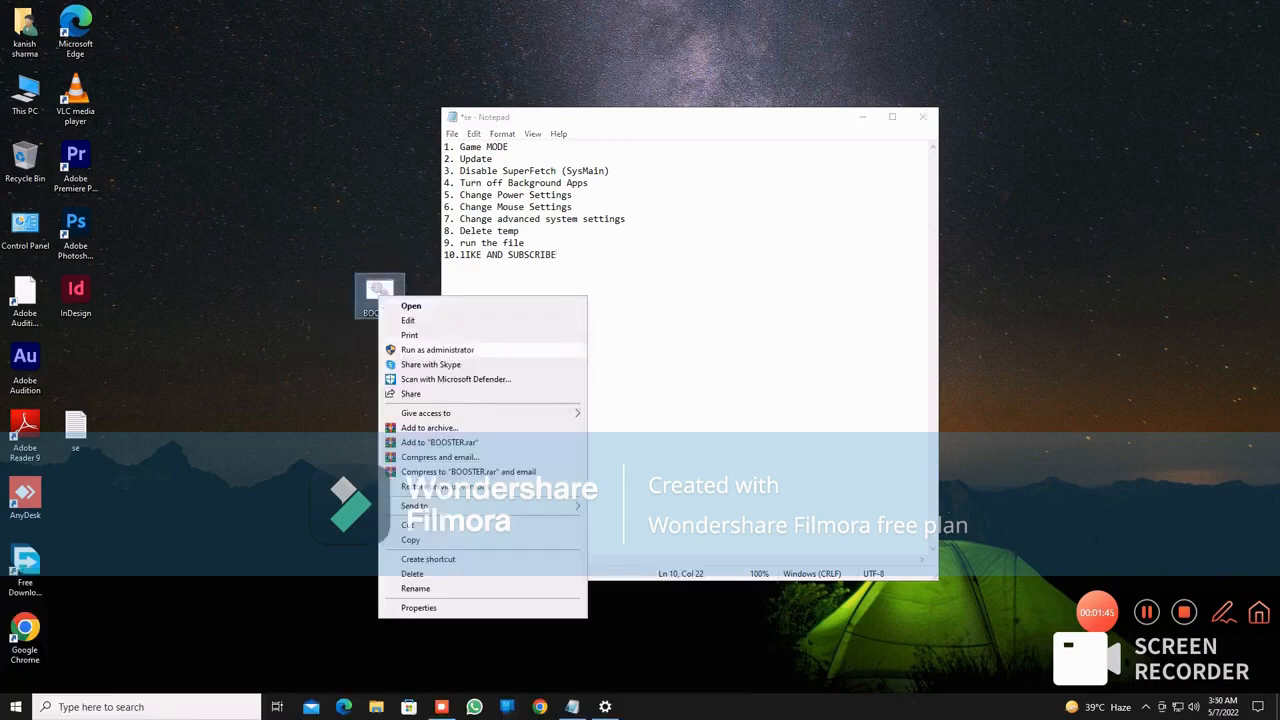
{"action": "left_click", "coordinate": [437, 349]}
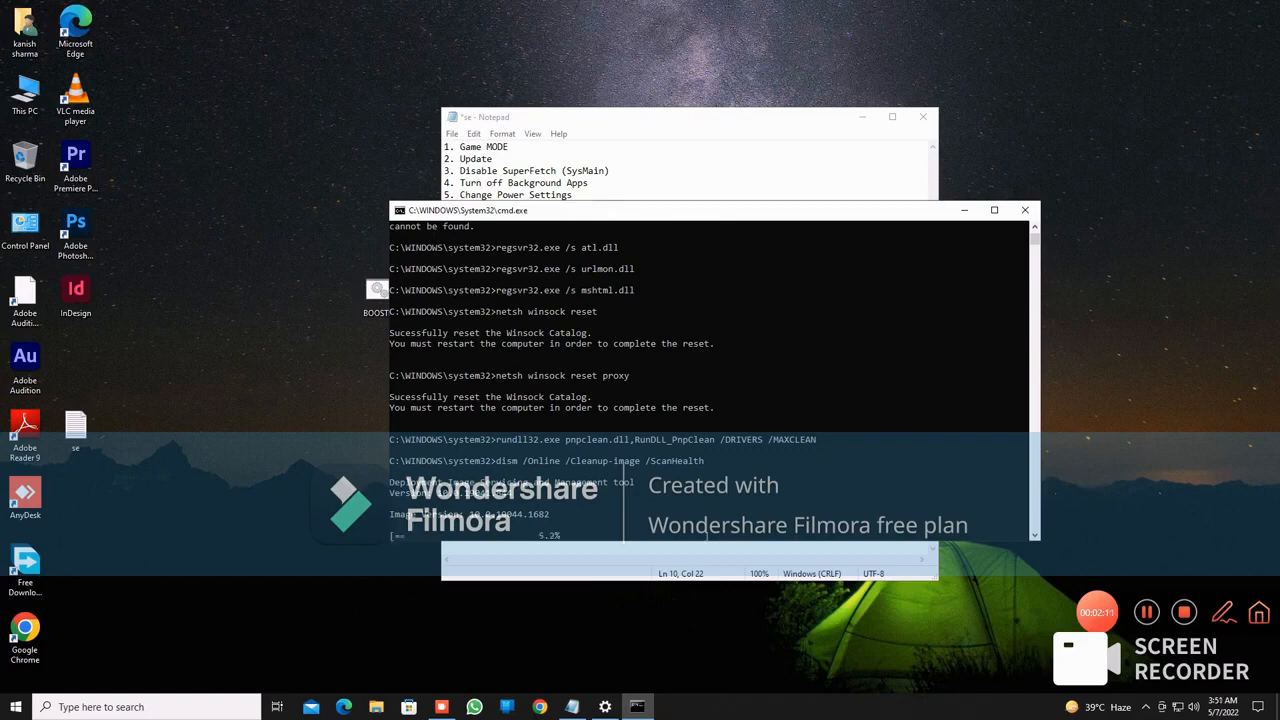
{"action": "left_click", "coordinate": [1025, 210]}
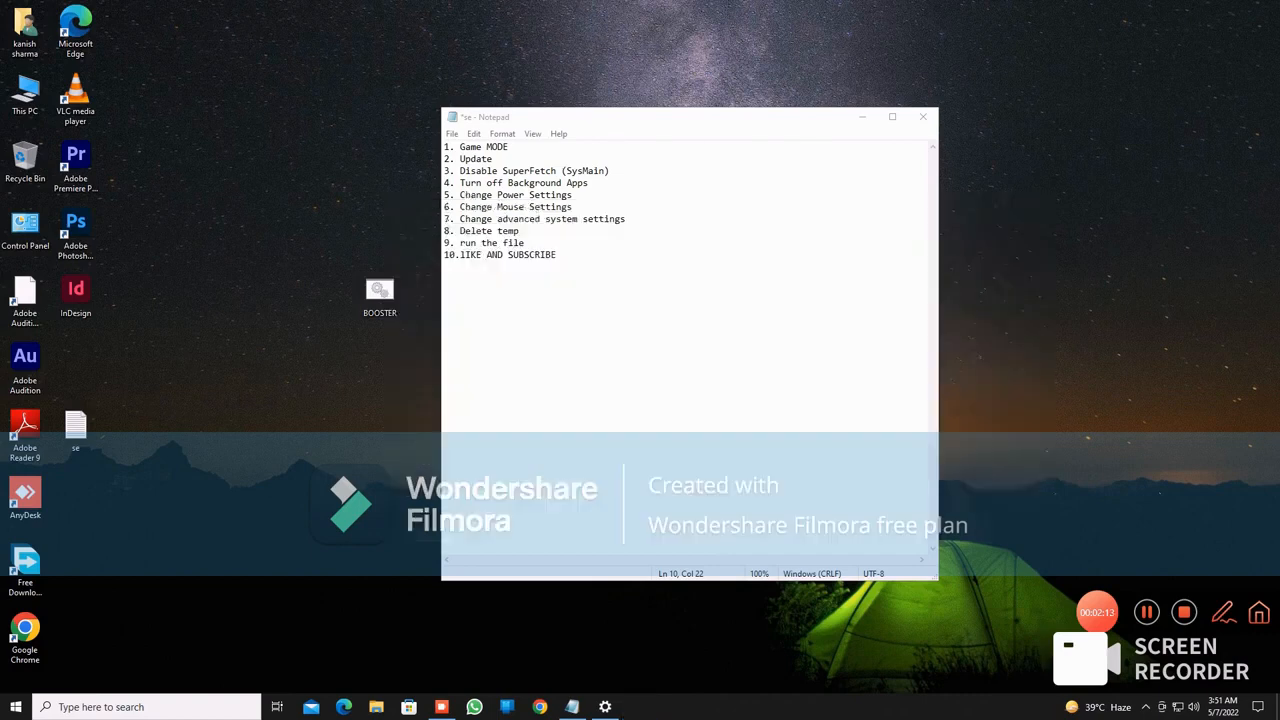
Step: Briefly highlight the last checklist line, and in Chrome subscribe to the K craft and A tech YouTube channel with All notifications
{"action": "key", "text": "shift+Home"}
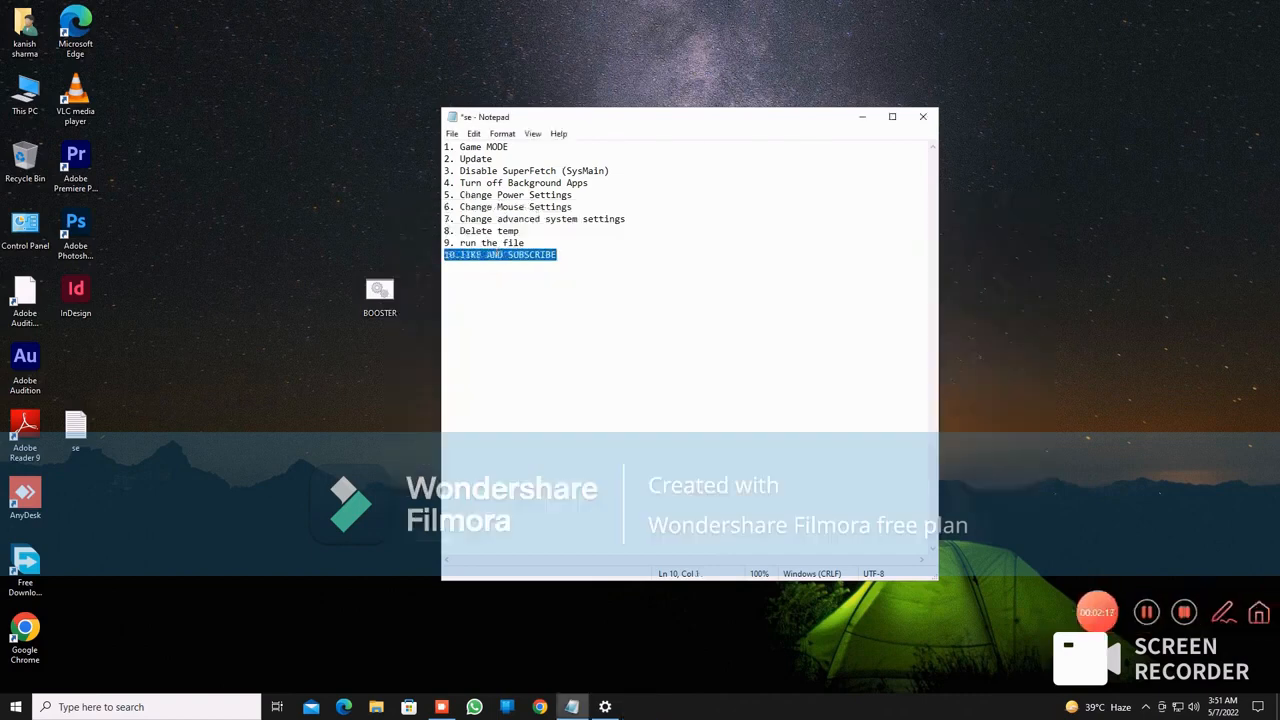
{"action": "left_click", "coordinate": [525, 255]}
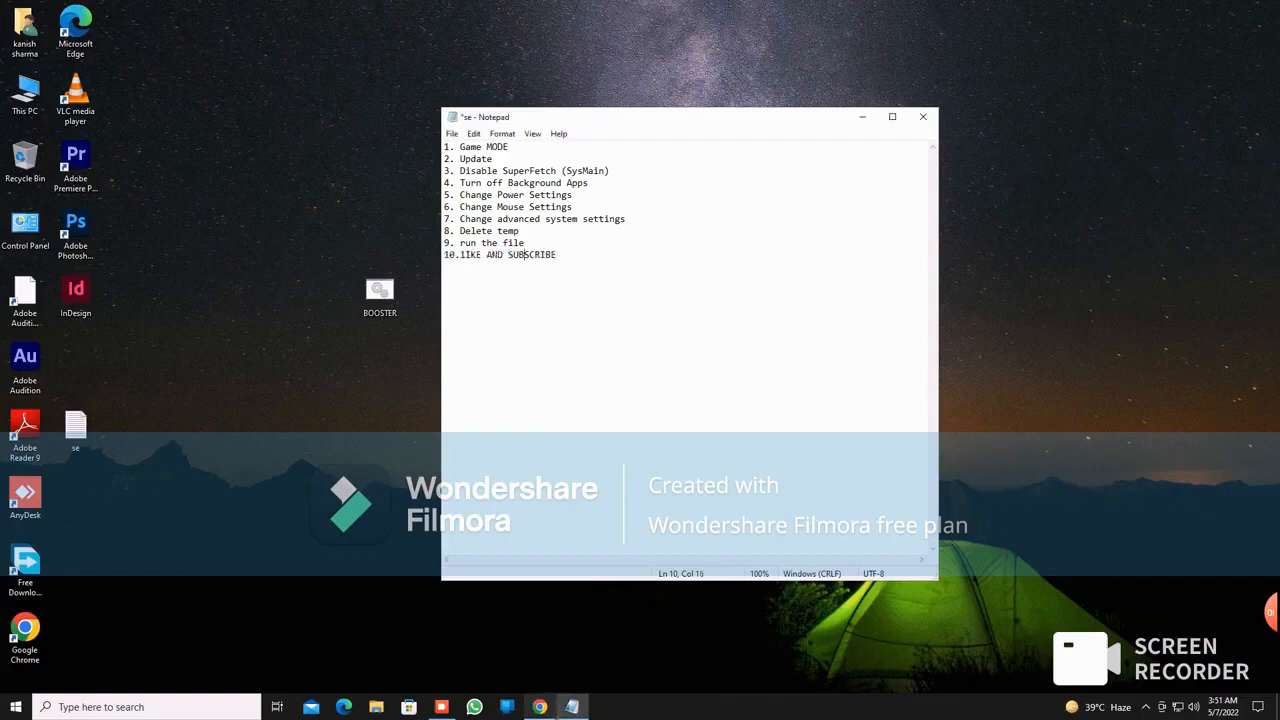
{"action": "left_click", "coordinate": [540, 707]}
{"action": "left_click", "coordinate": [1149, 307]}
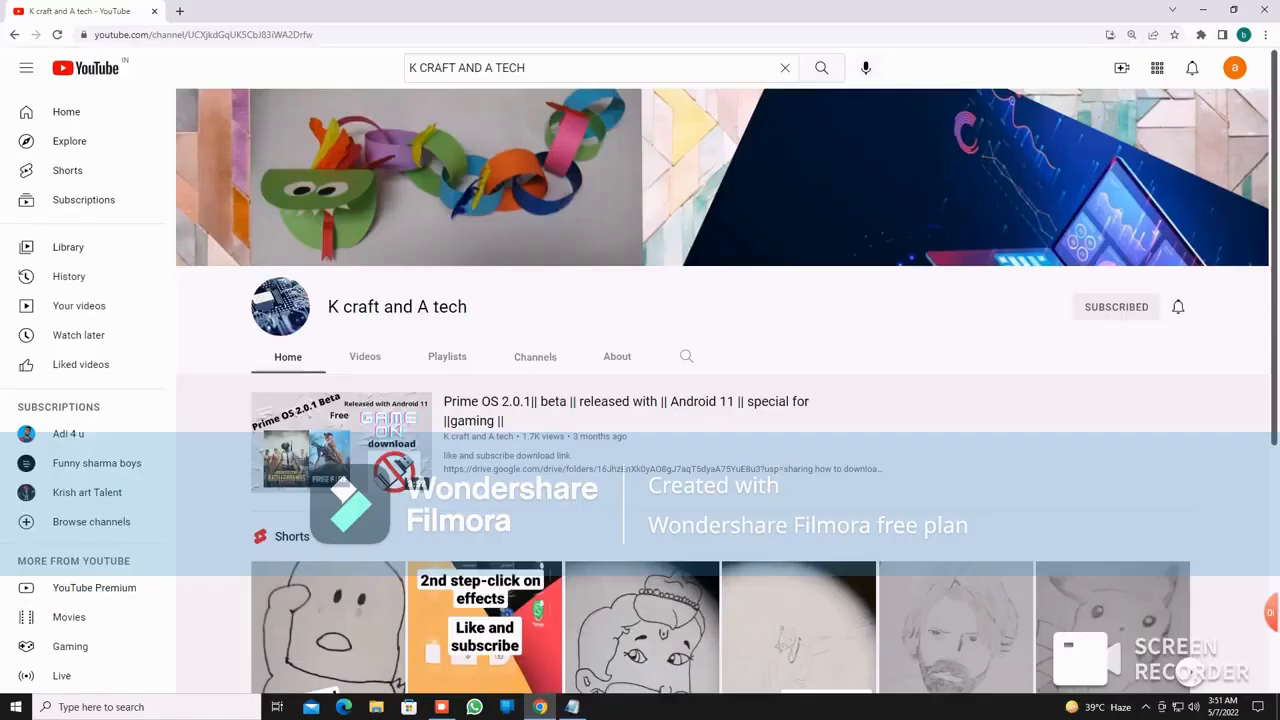
{"action": "left_click", "coordinate": [1178, 307]}
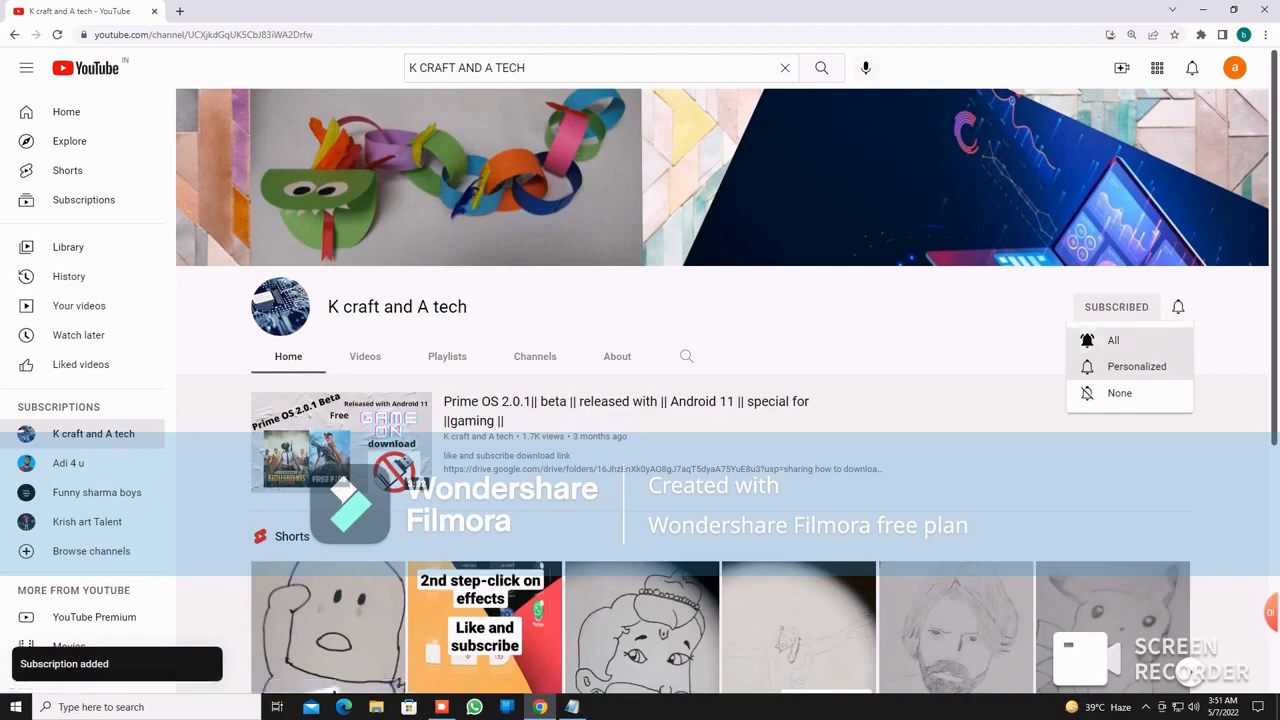
{"action": "left_click", "coordinate": [1111, 338]}
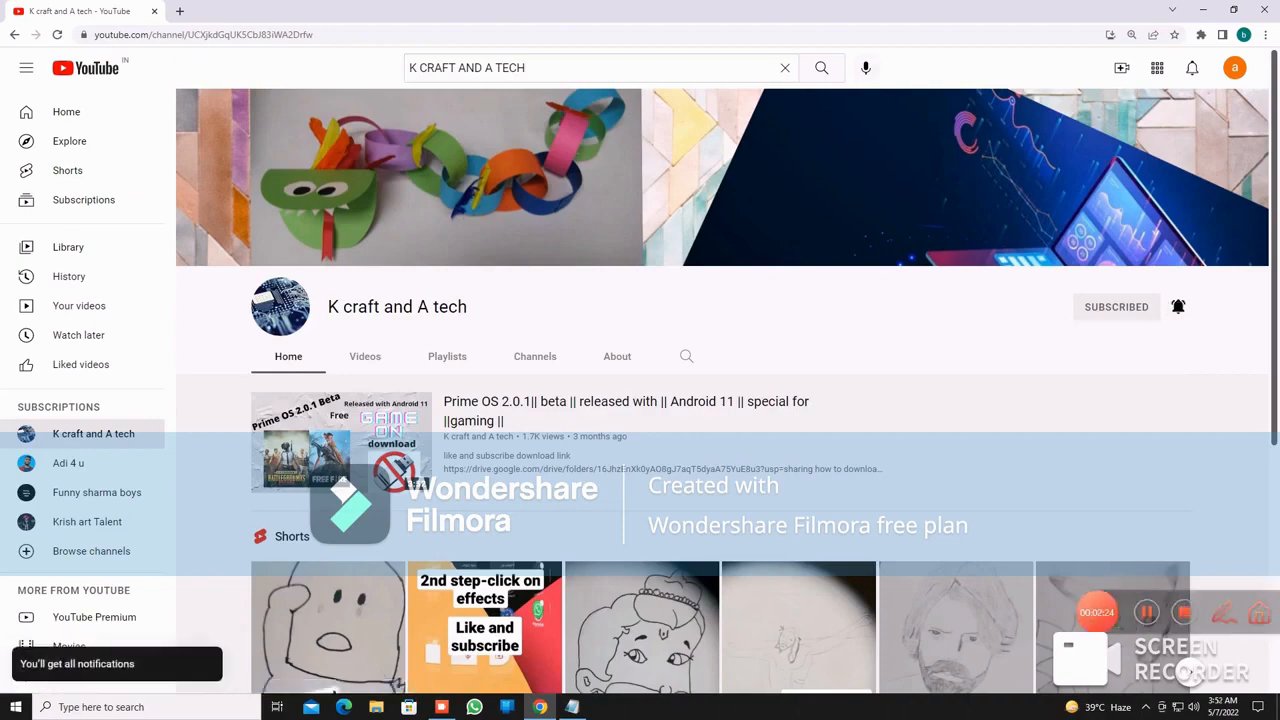